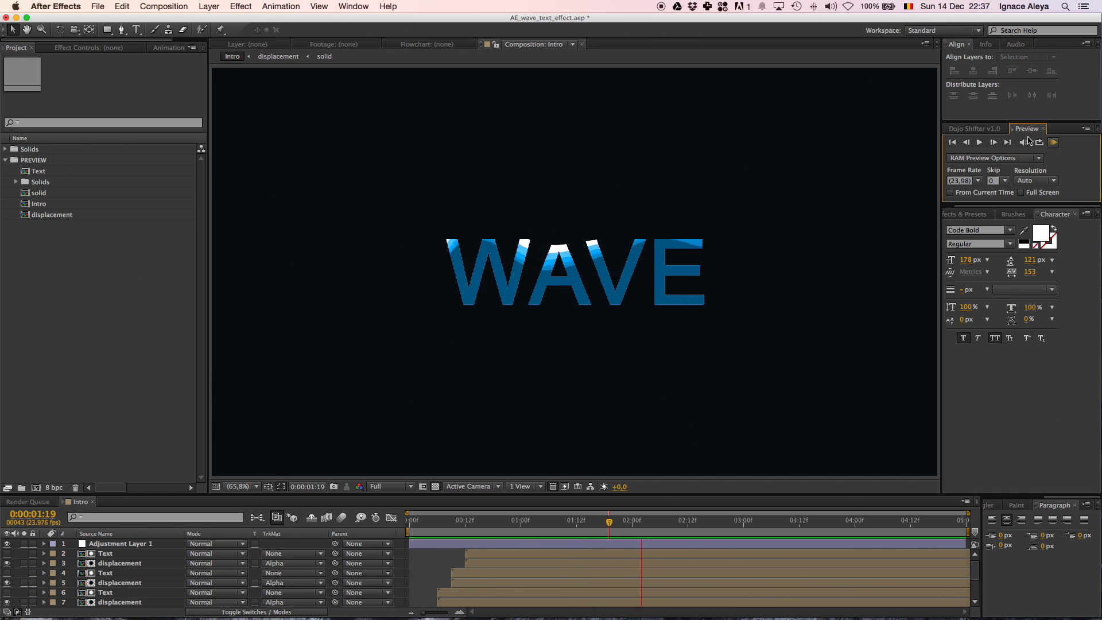
Step: Create a 1920×1080, 24 fps, 5-second composition named Intro_wave
key("space")
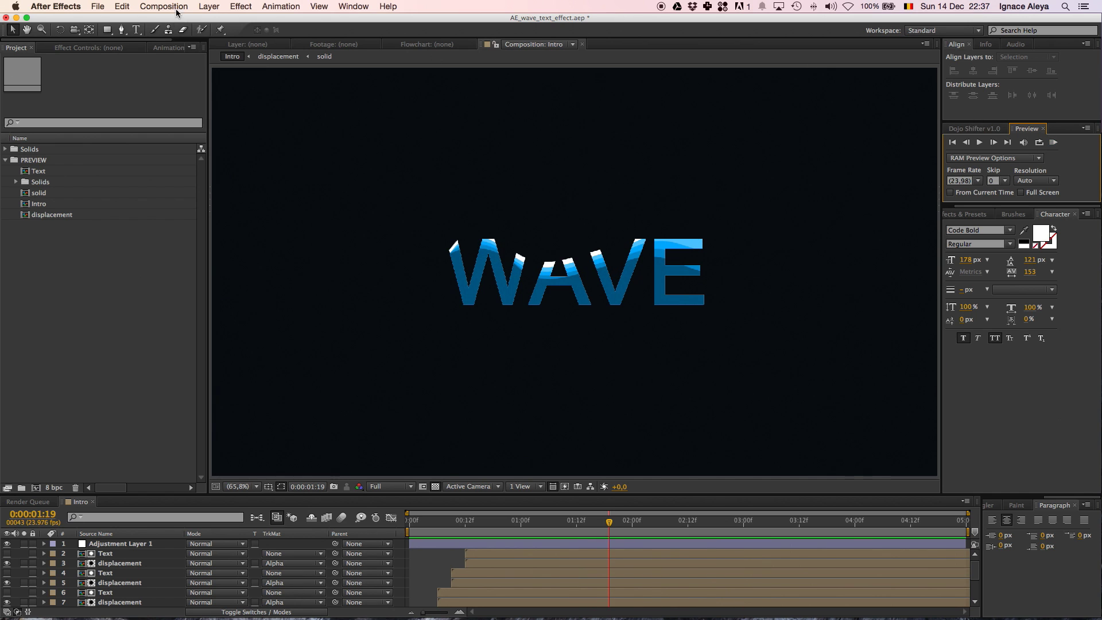
left_click(176, 7)
left_click(178, 20)
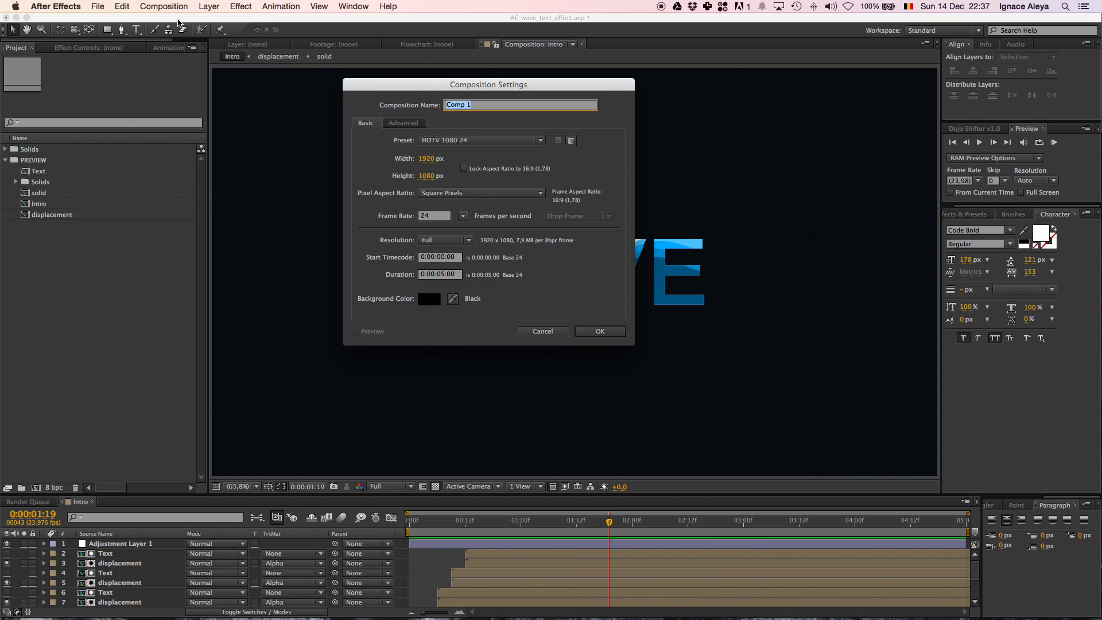
type("Intro_wave")
left_click(423, 217)
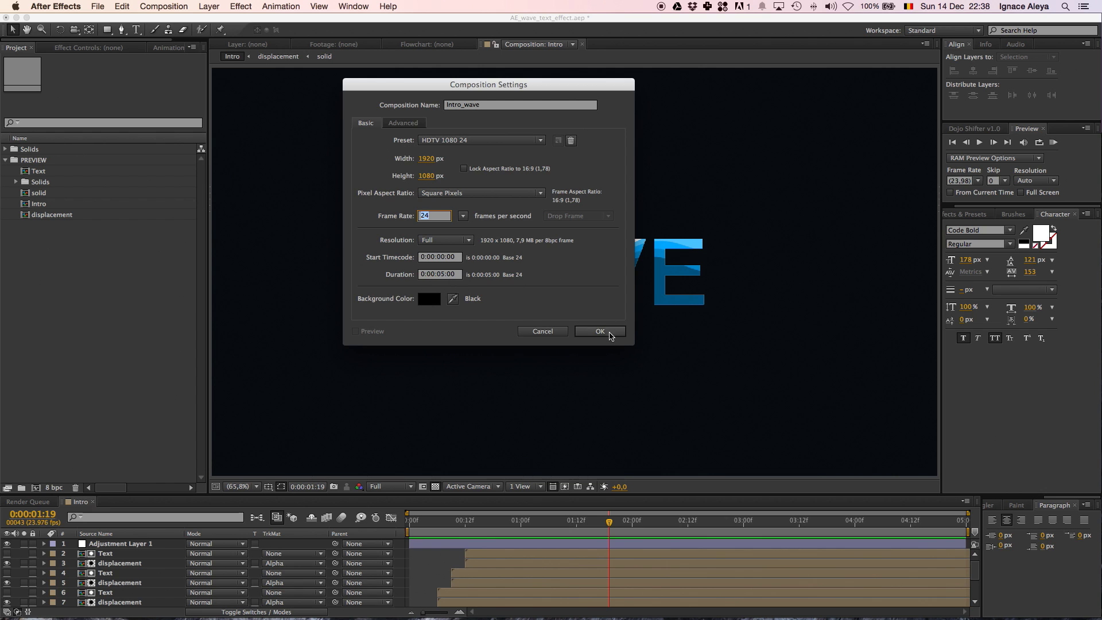
left_click(609, 332)
Step: Add a full-frame solid named BG coloured near-black dark blue 040908
left_click(209, 6)
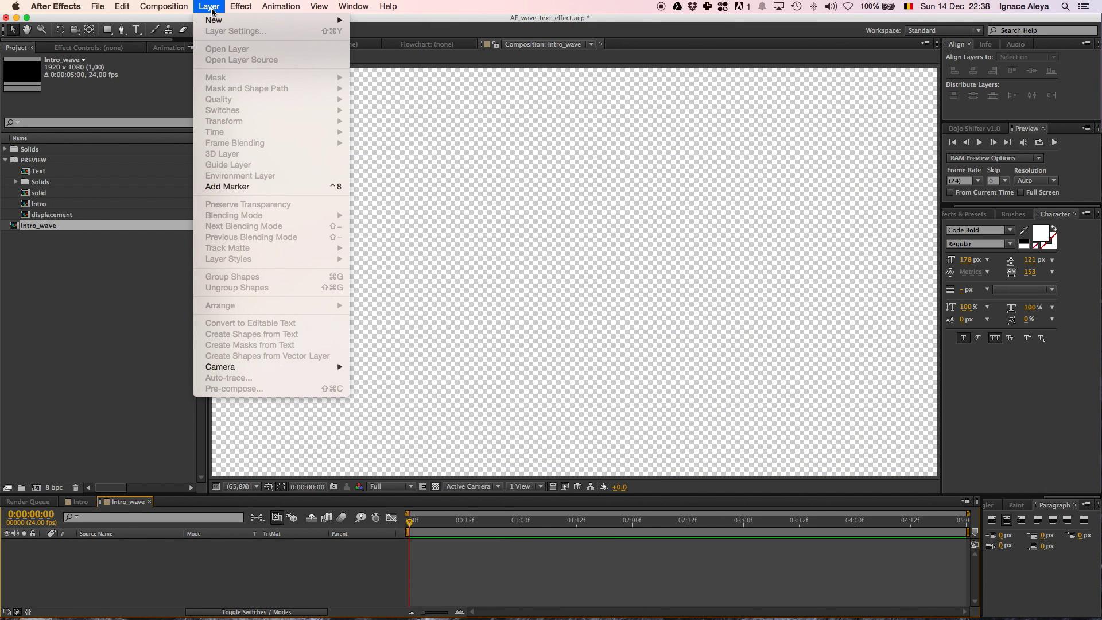
mouse_move(214, 20)
left_click(396, 35)
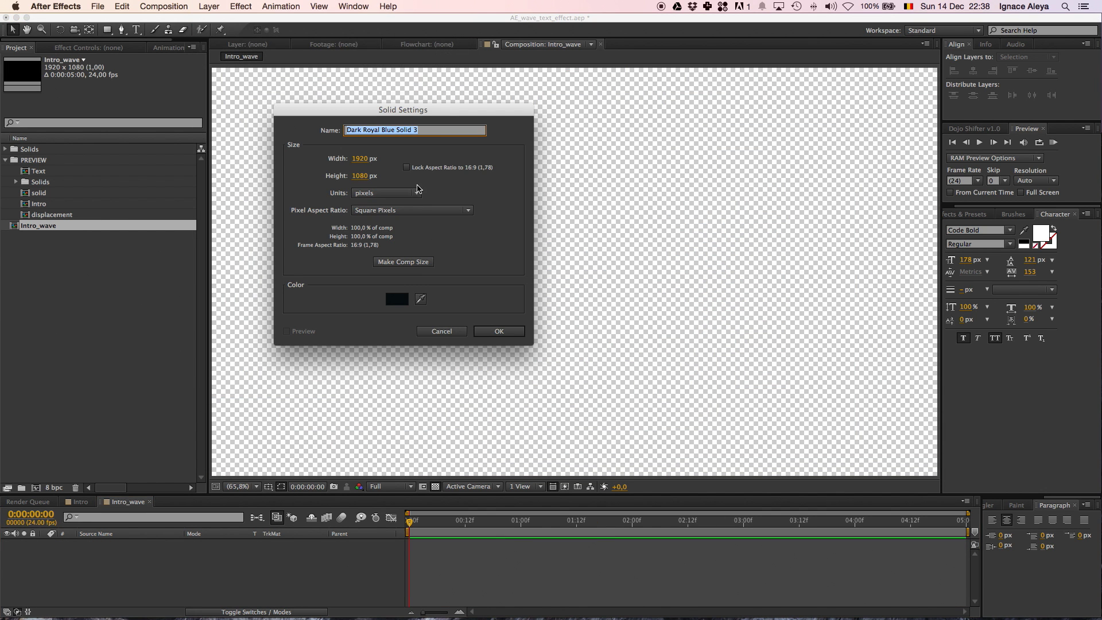
type("BG")
left_click(402, 301)
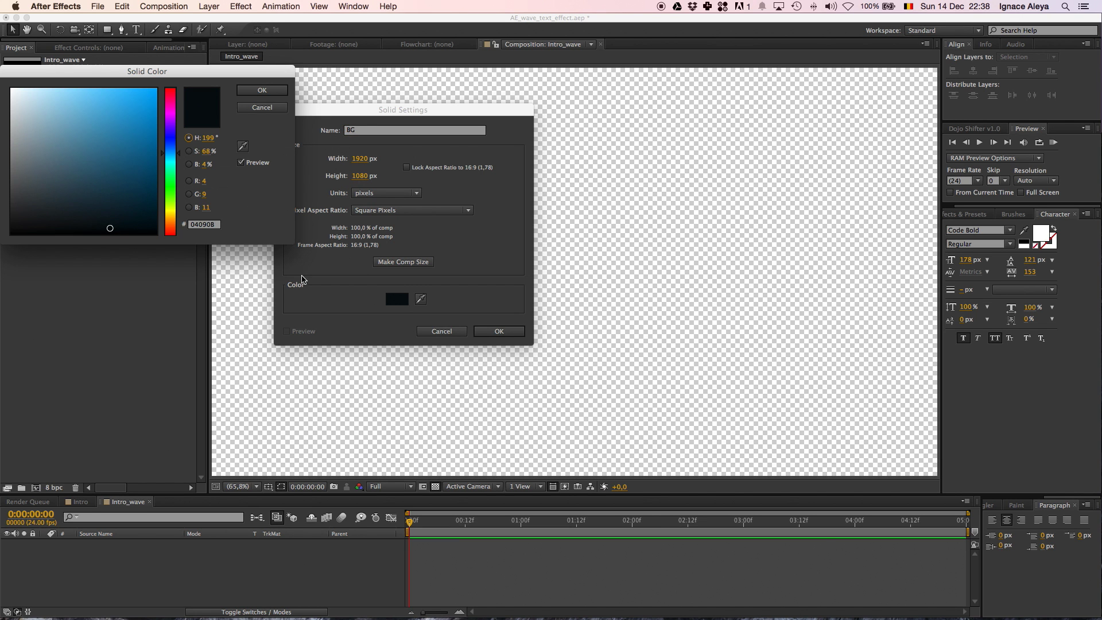
left_click_drag(223, 74, 522, 151)
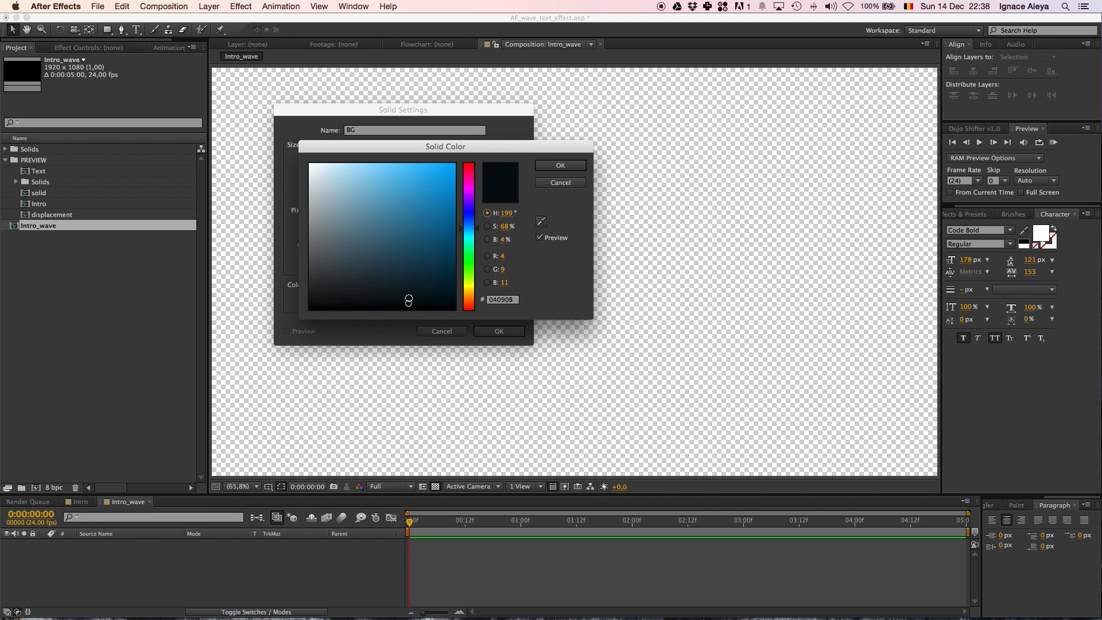
left_click(550, 168)
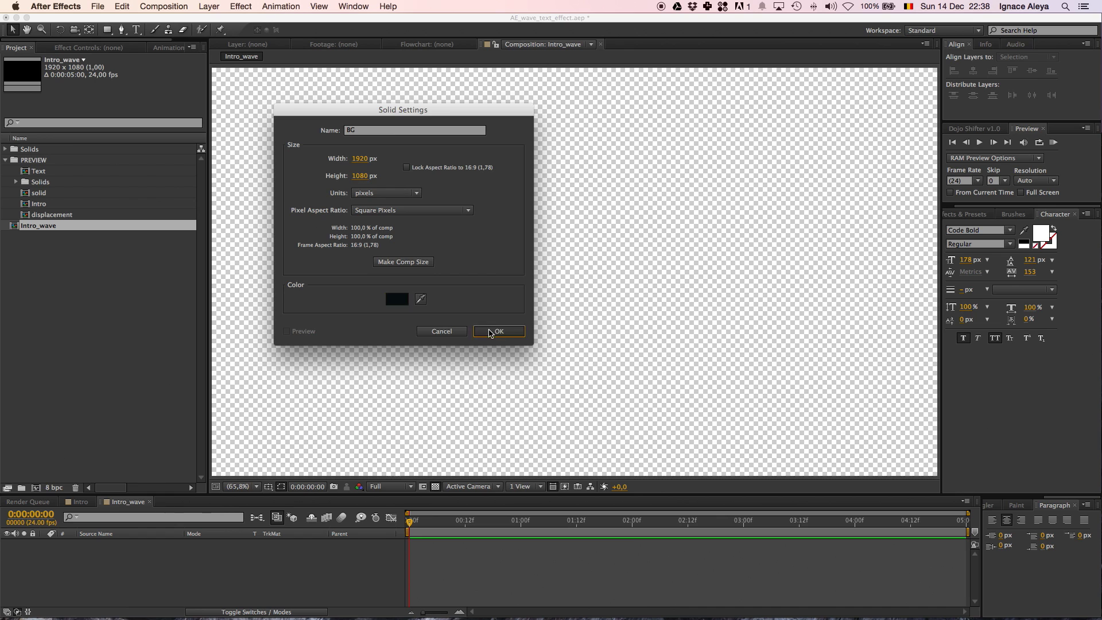
left_click(491, 333)
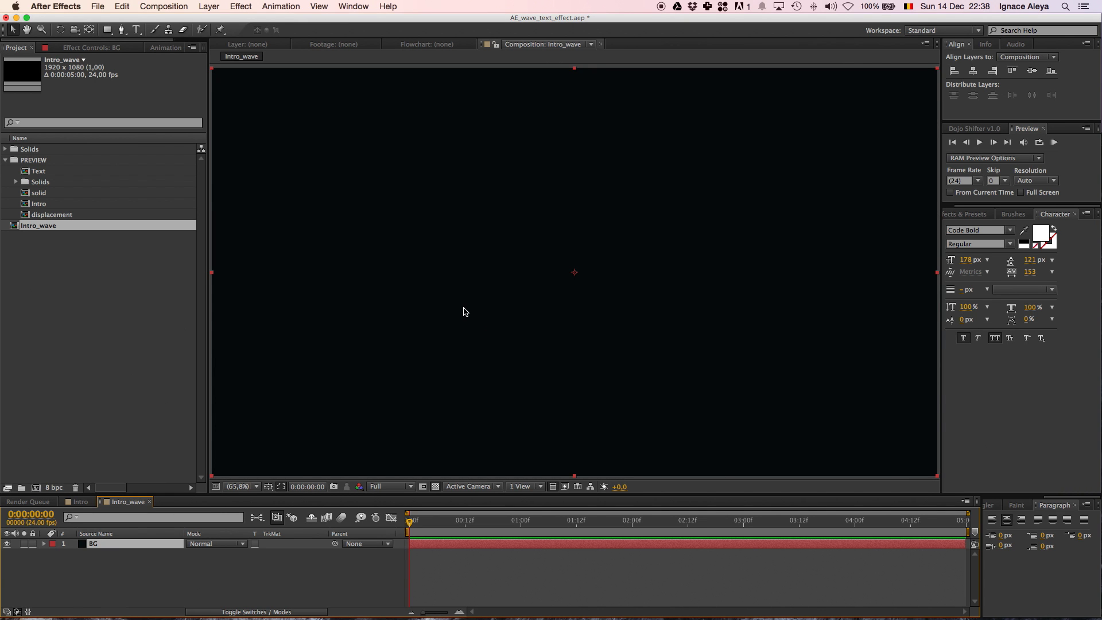
Step: Add a text layer reading TOLERATED in white Code Bold 178 px
left_click(196, 7)
mouse_move(210, 21)
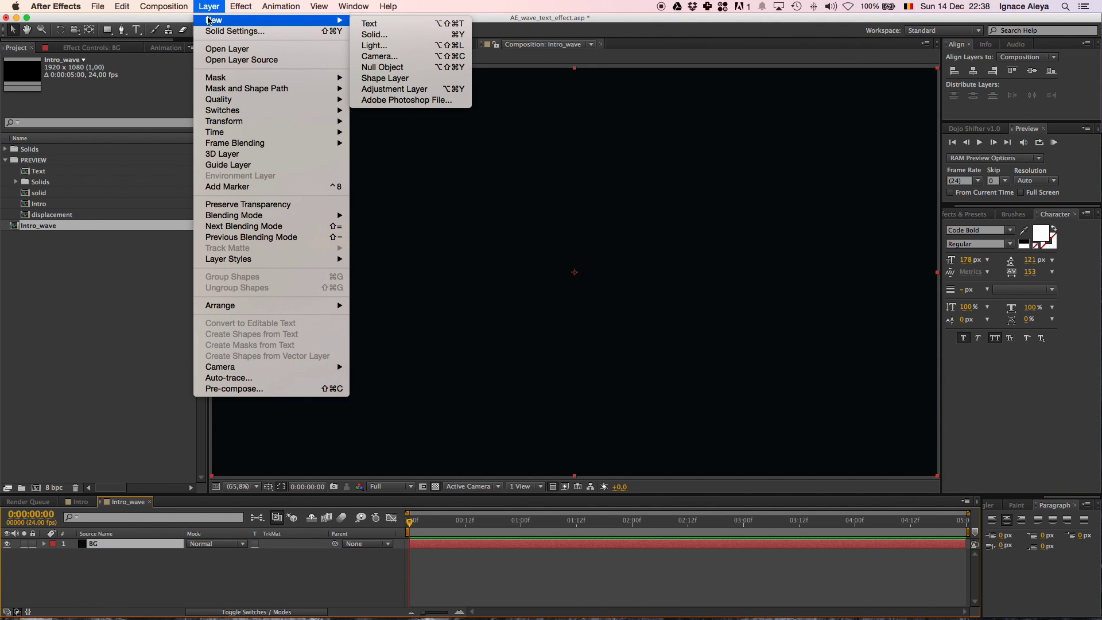
left_click(371, 24)
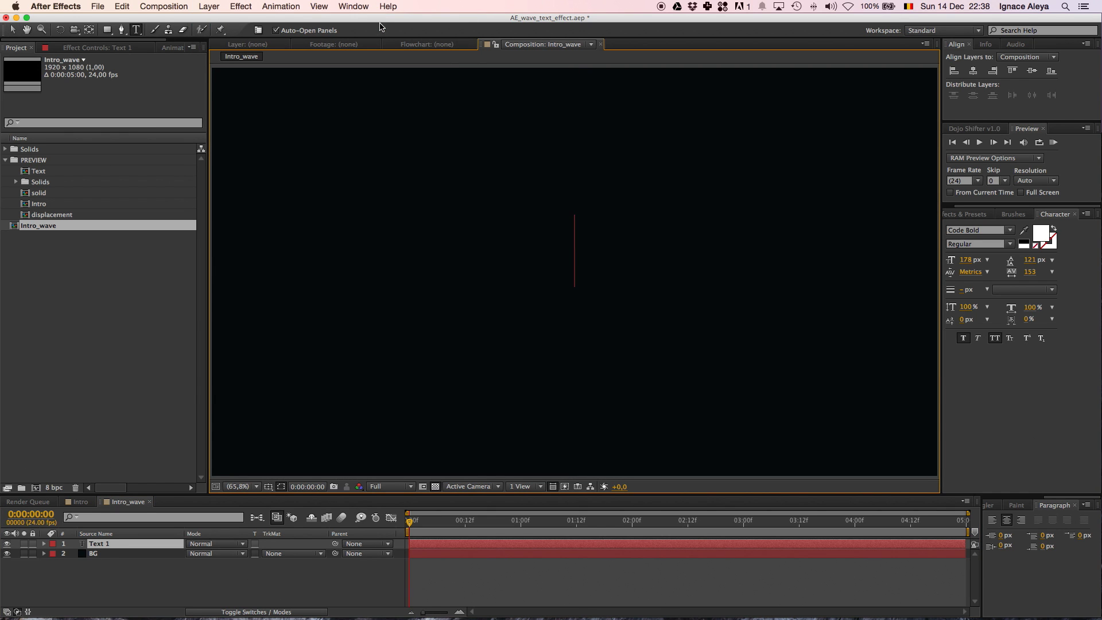
type("TOLERA")
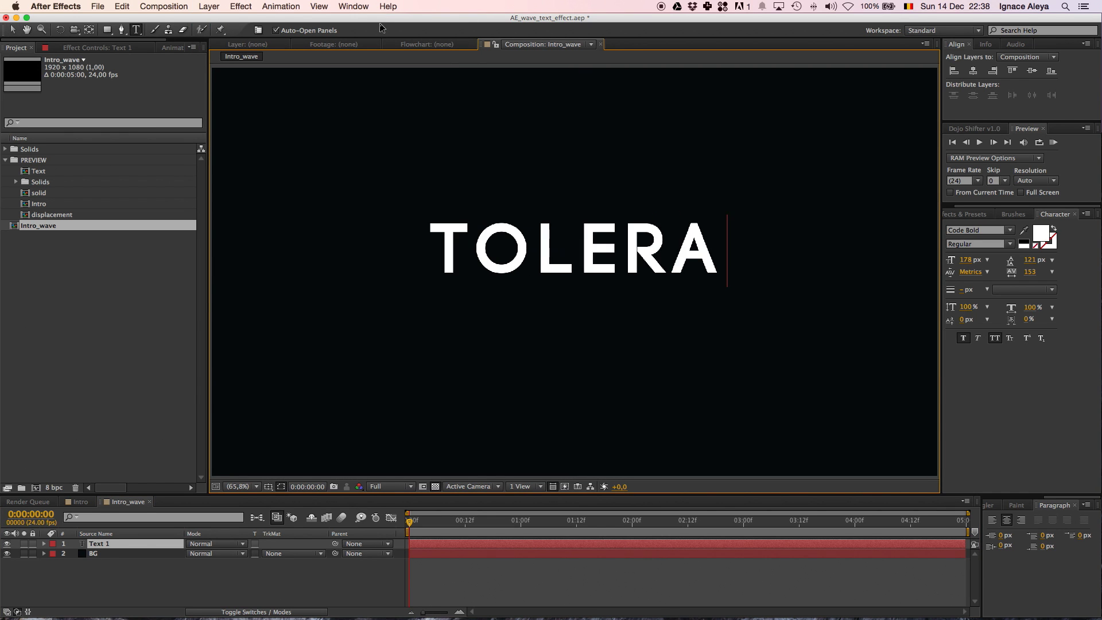
type("TED")
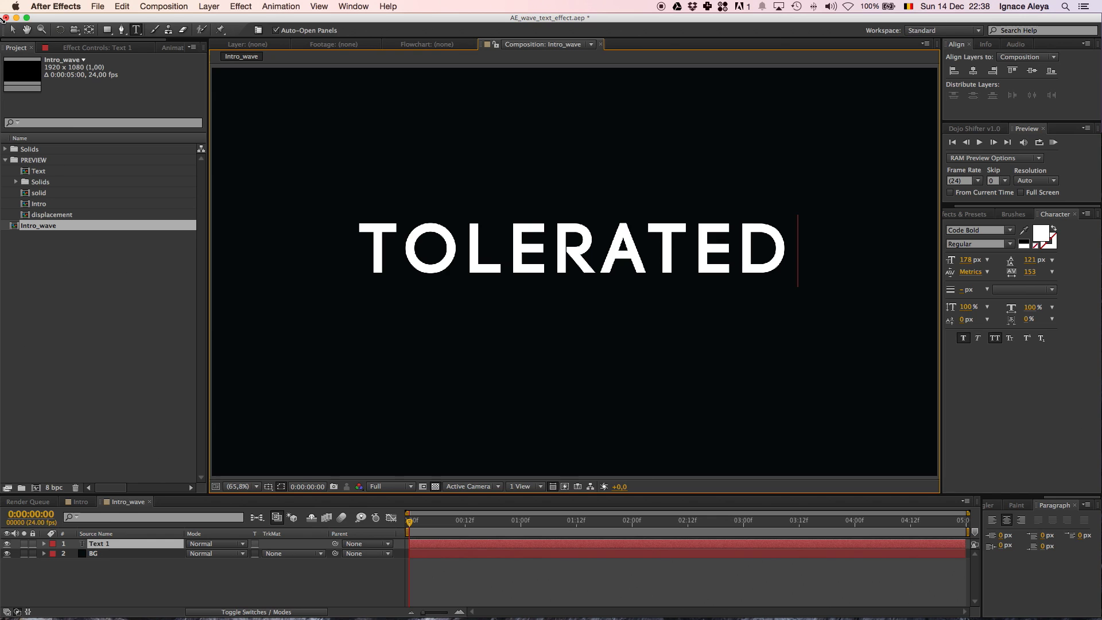
left_click(12, 29)
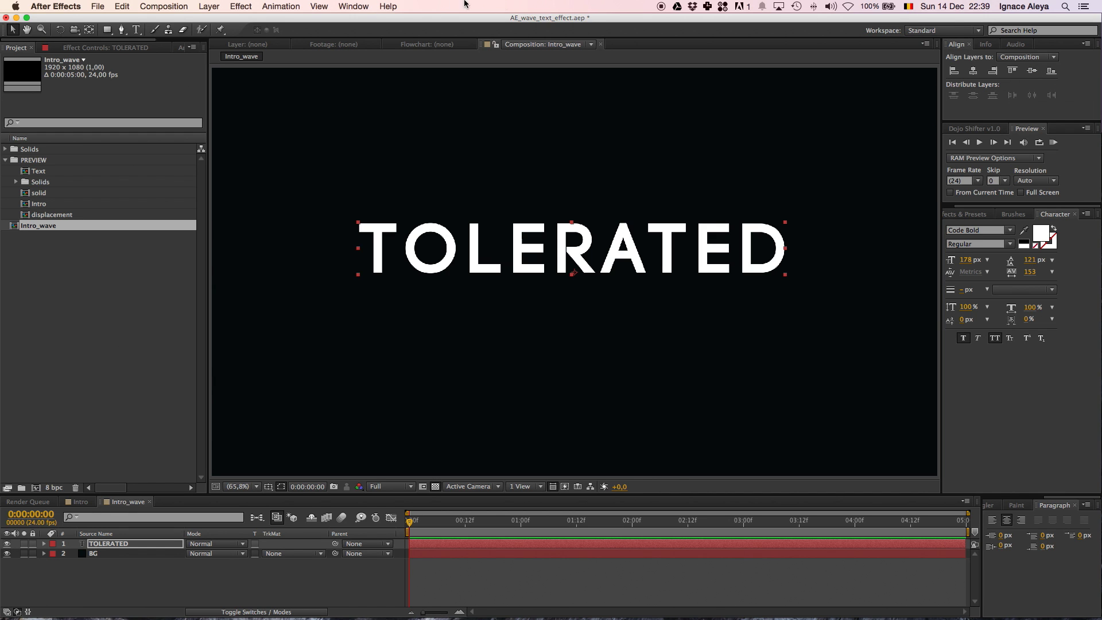
Step: Show the Align panel and centre TOLERATED horizontally and vertically in the composition
left_click(352, 6)
left_click(370, 50)
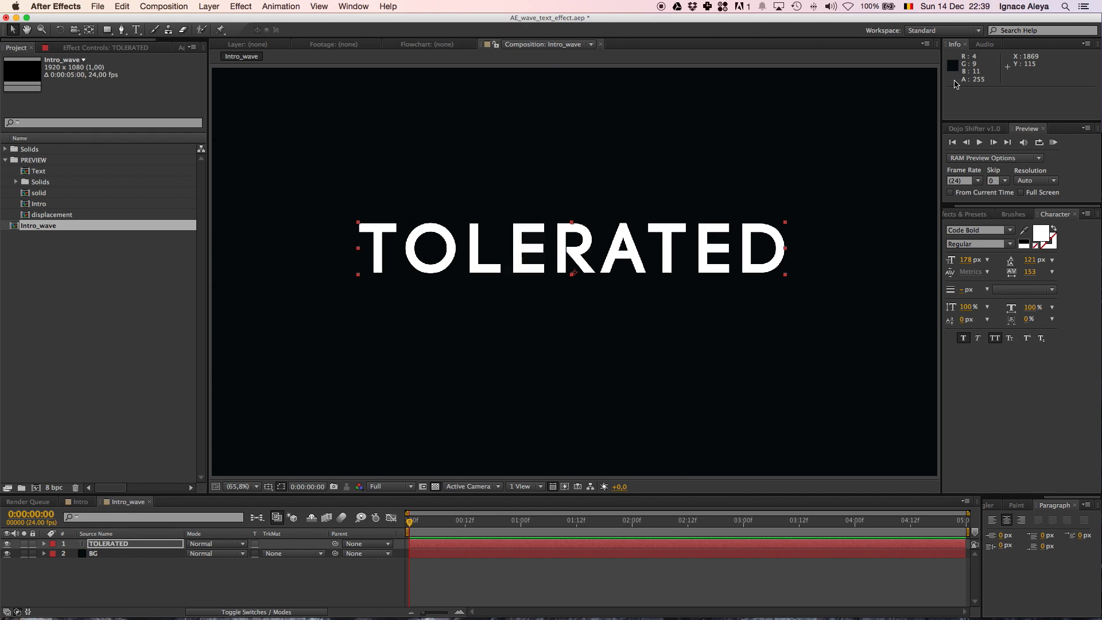
left_click(370, 6)
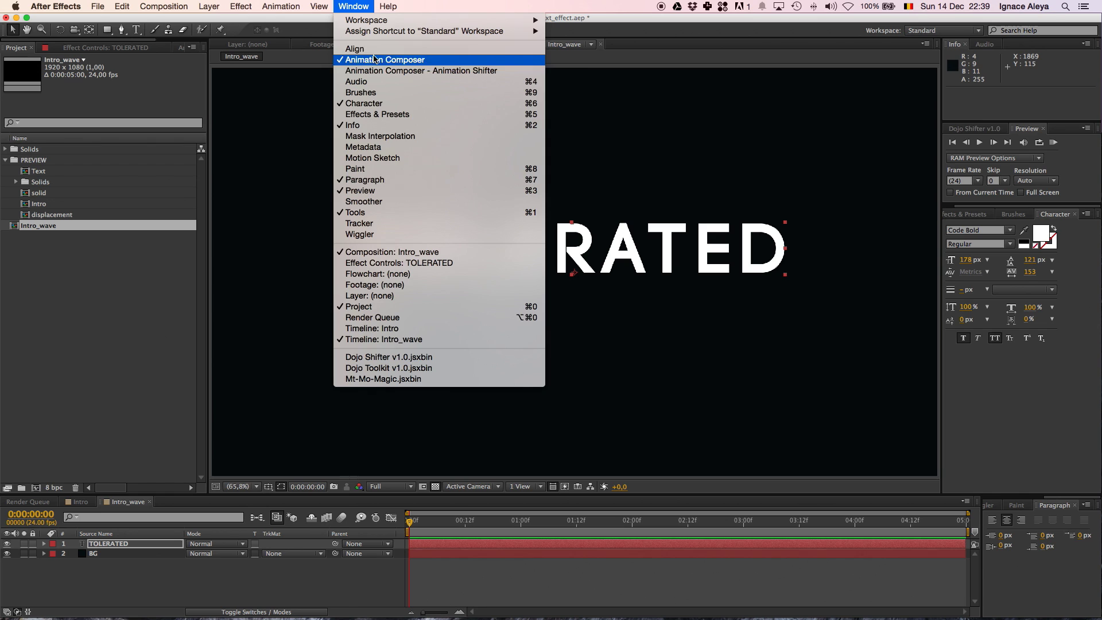
left_click(378, 49)
left_click(973, 71)
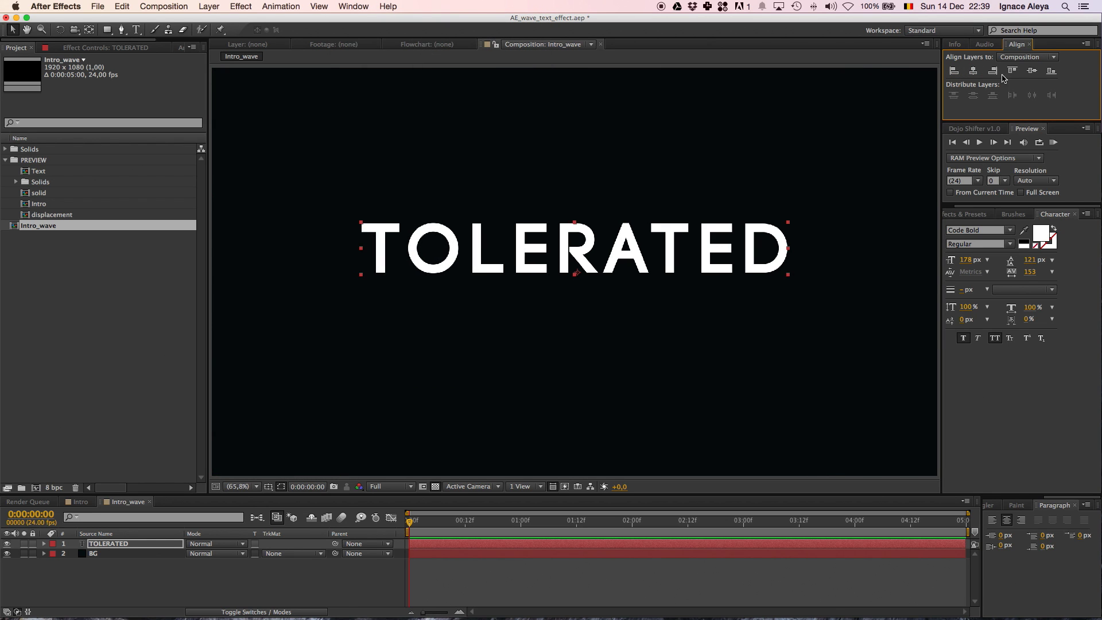
left_click(1032, 73)
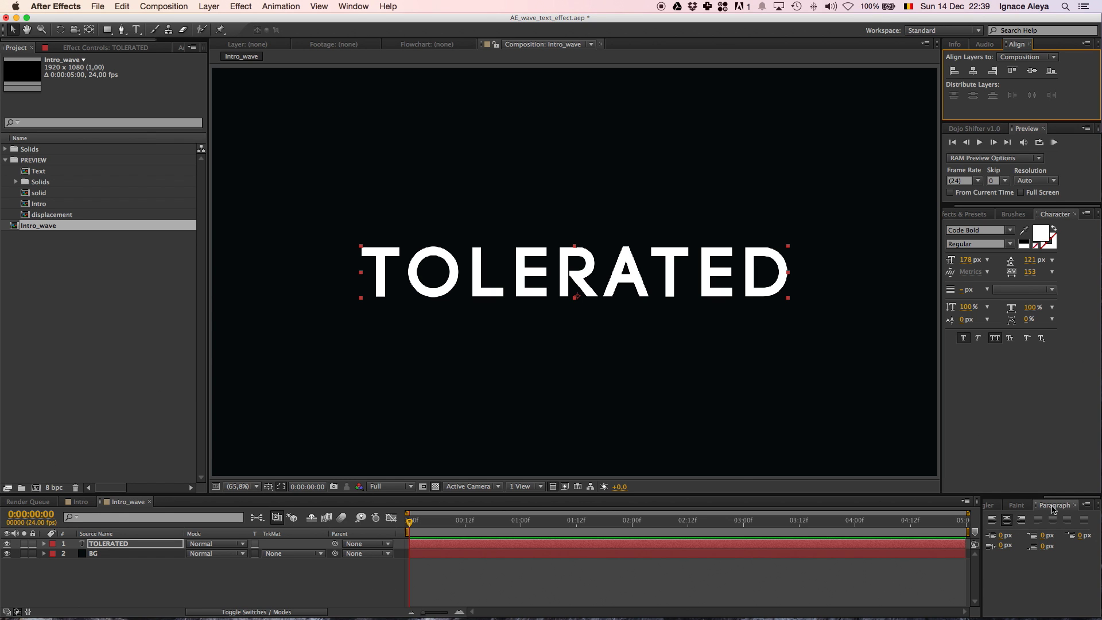
Step: Adjust the panel layout and select the TOLERATED text layer in the timeline
left_click(354, 6)
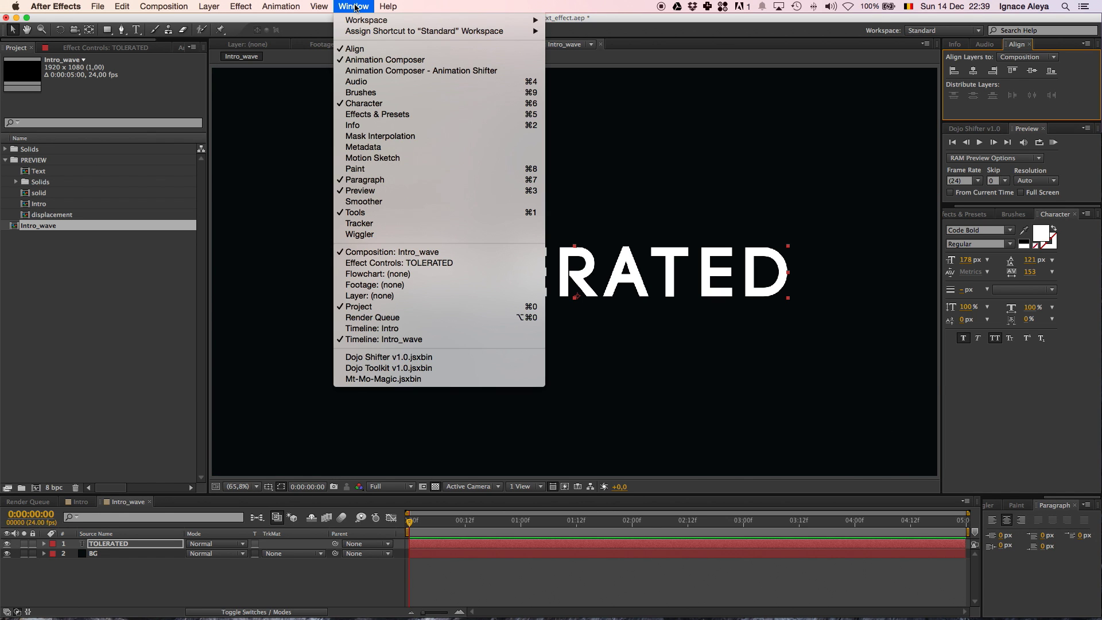
left_click(673, 177)
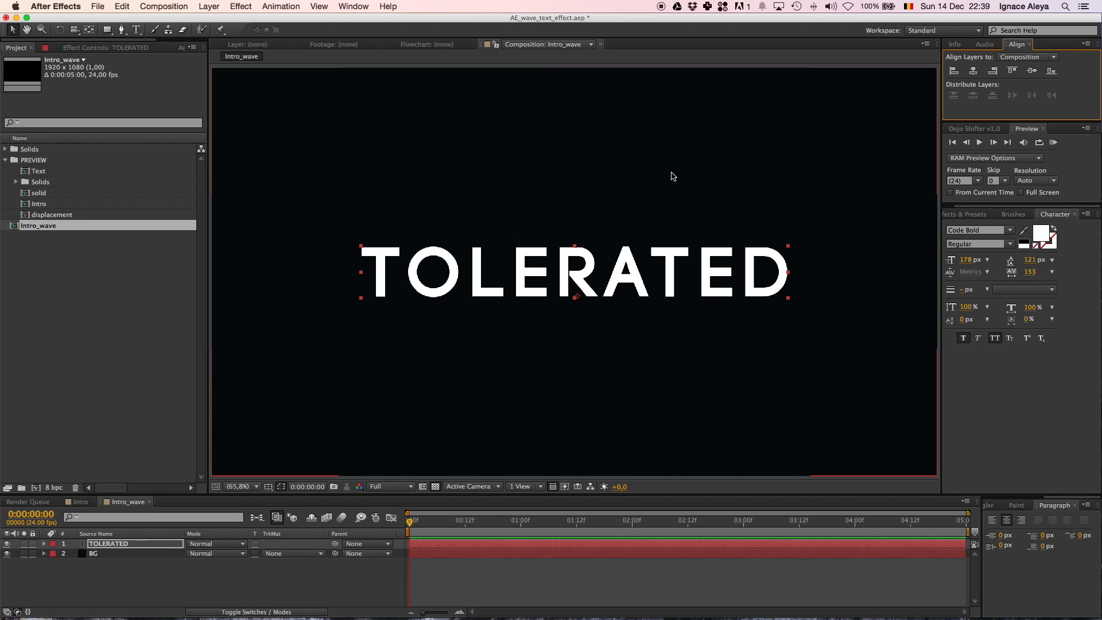
left_click(115, 546)
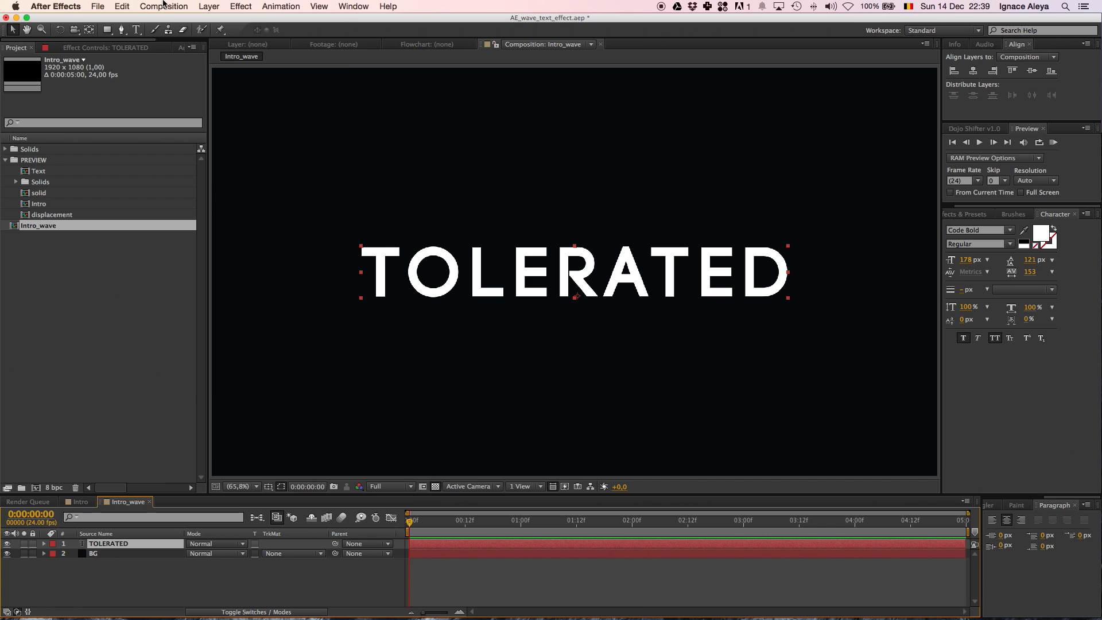
Step: Pre-compose the TOLERATED layer into a new composition named Tolerated_text
left_click(209, 6)
left_click(281, 391)
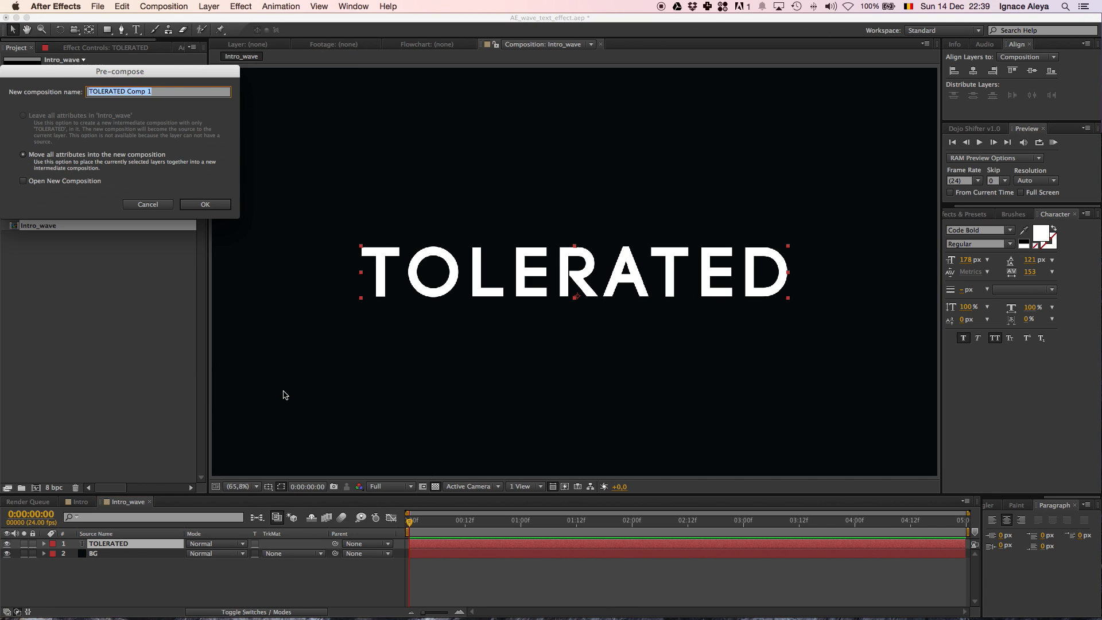
type("Tolerated_text")
key("Return")
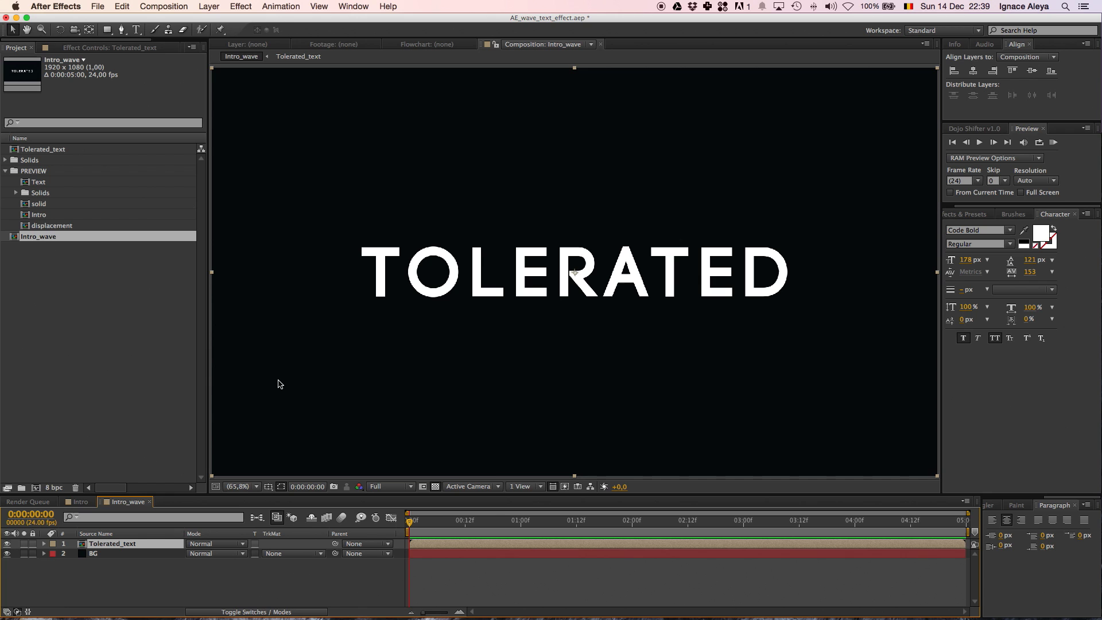
Step: Create a 2000×2000 px composition named solid_displacement_base
left_click(206, 7)
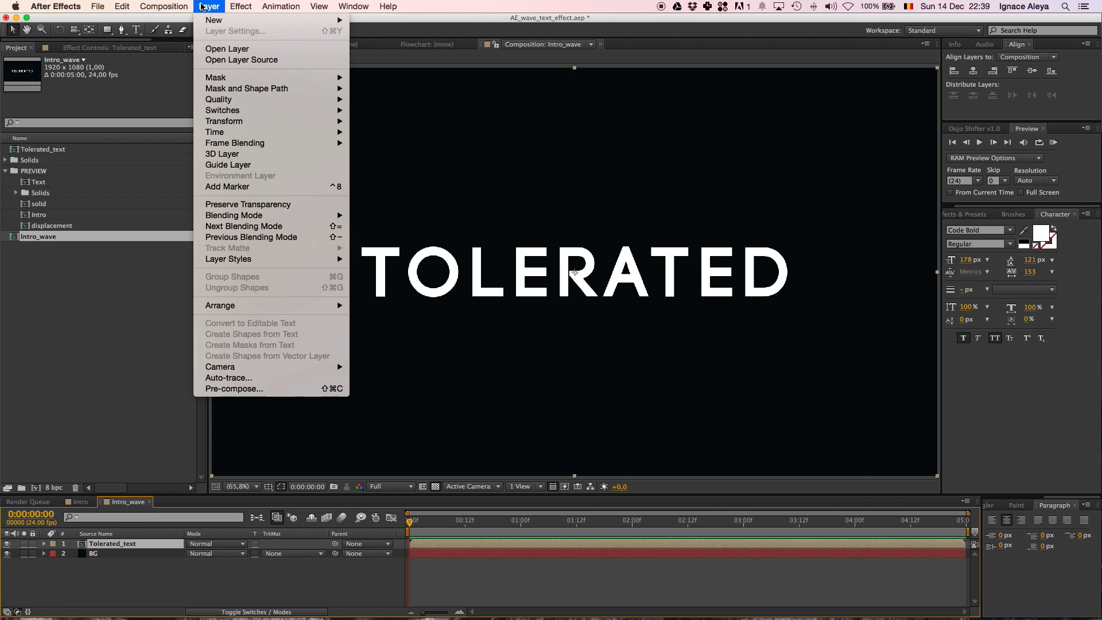
mouse_move(202, 20)
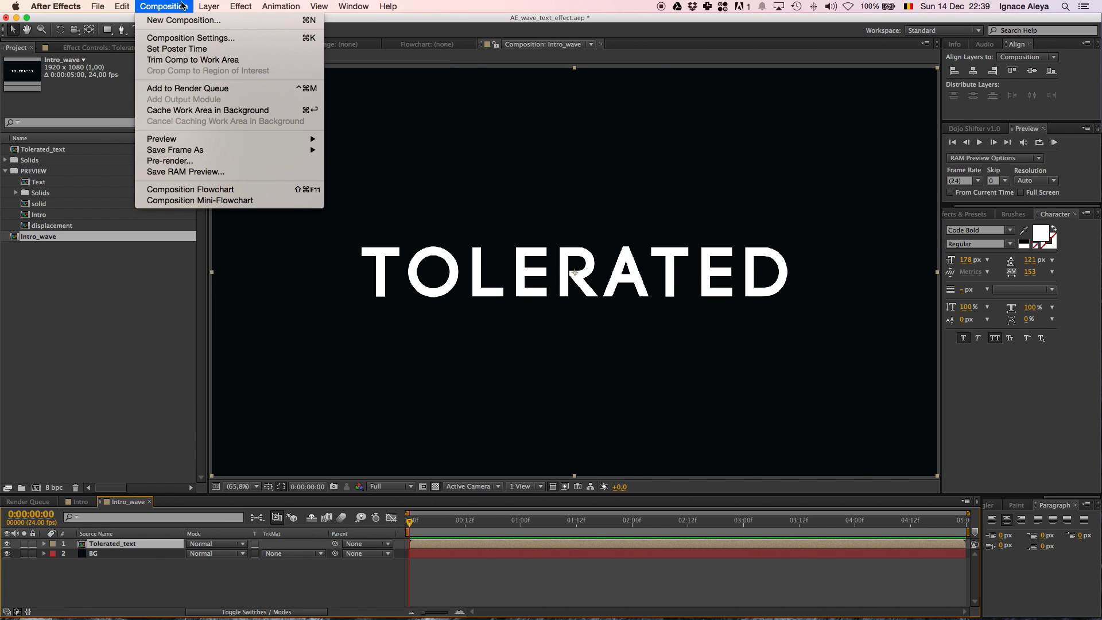
left_click(178, 20)
type("solid_displacement_")
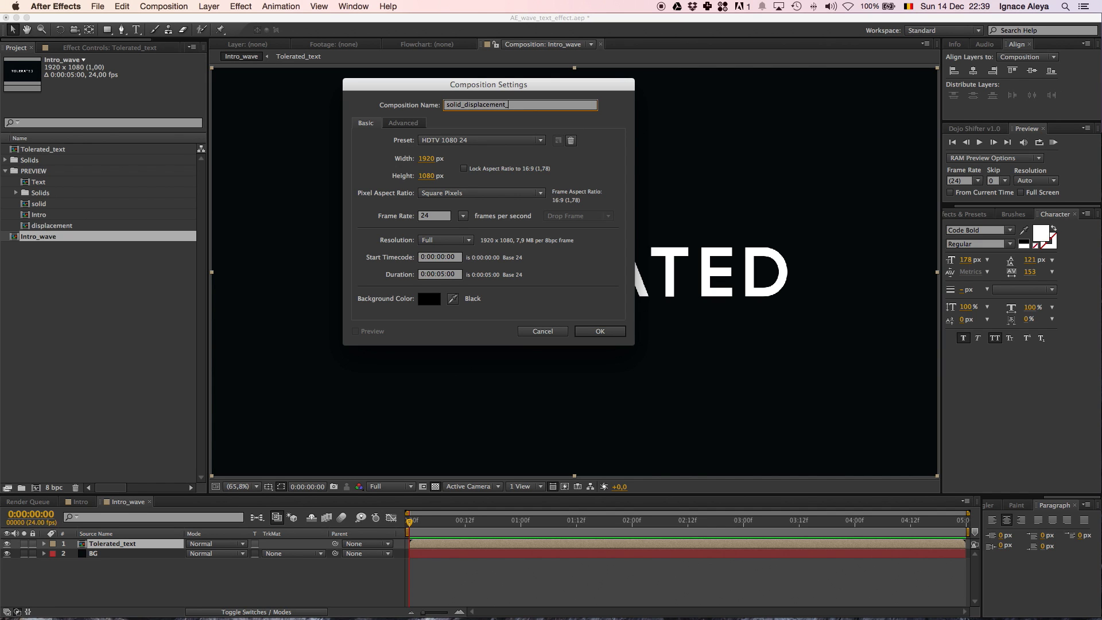
type("base")
left_click(424, 159)
type("2000")
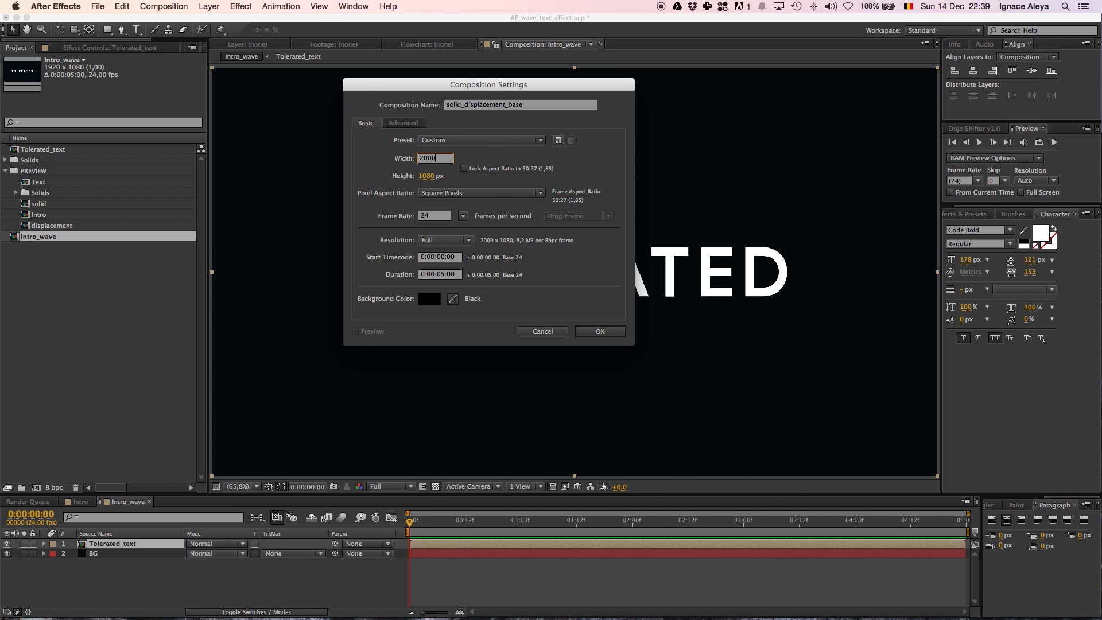
key("Tab")
type("2000")
key("Return")
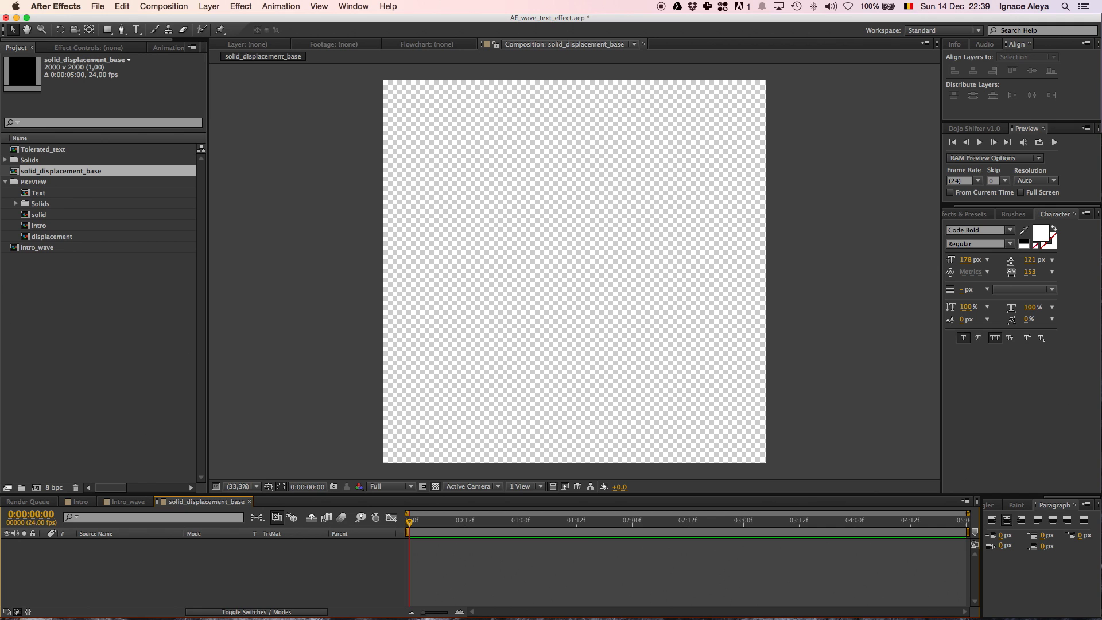
left_click(208, 6)
Step: Add an 1800×1800 px dark solid, Dark Royal Blue Solid 3, centred in the comp
mouse_move(209, 21)
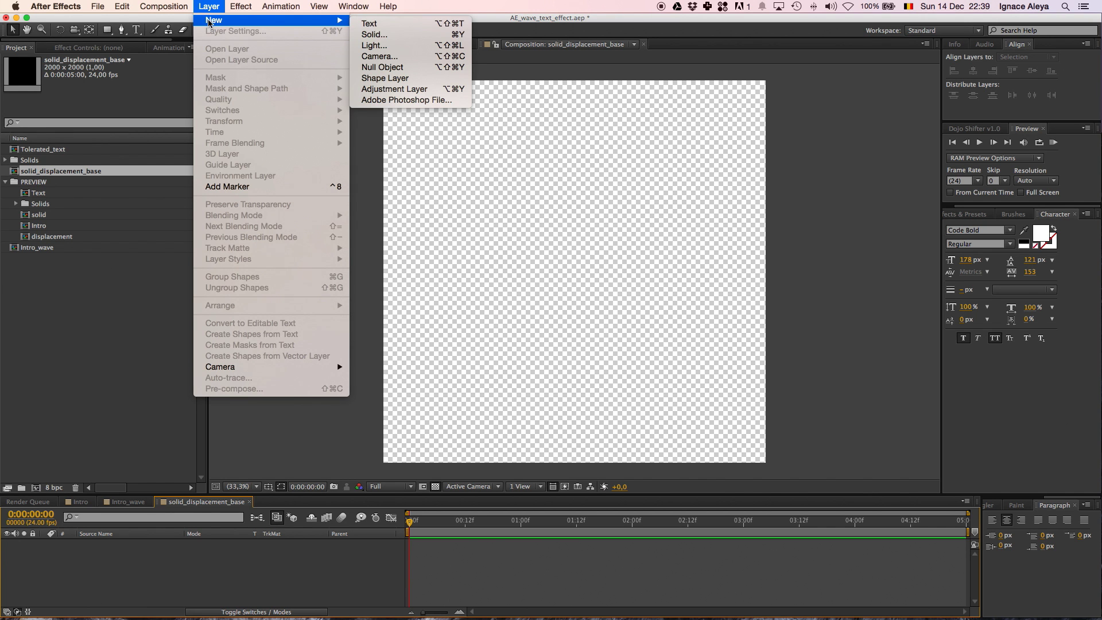
left_click(396, 34)
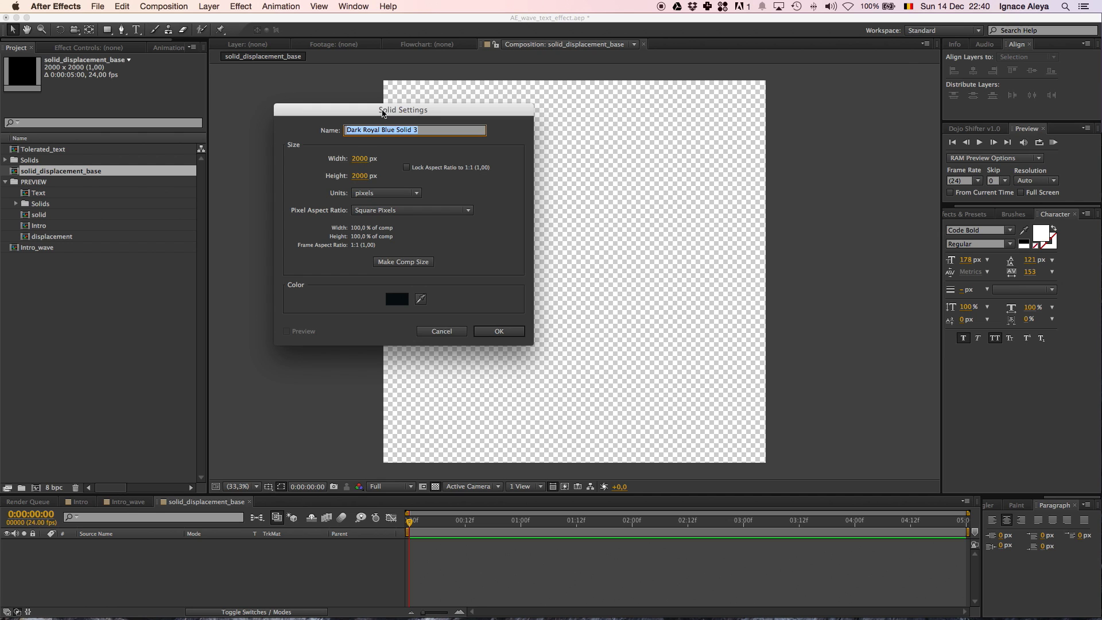
left_click_drag(384, 113, 551, 130)
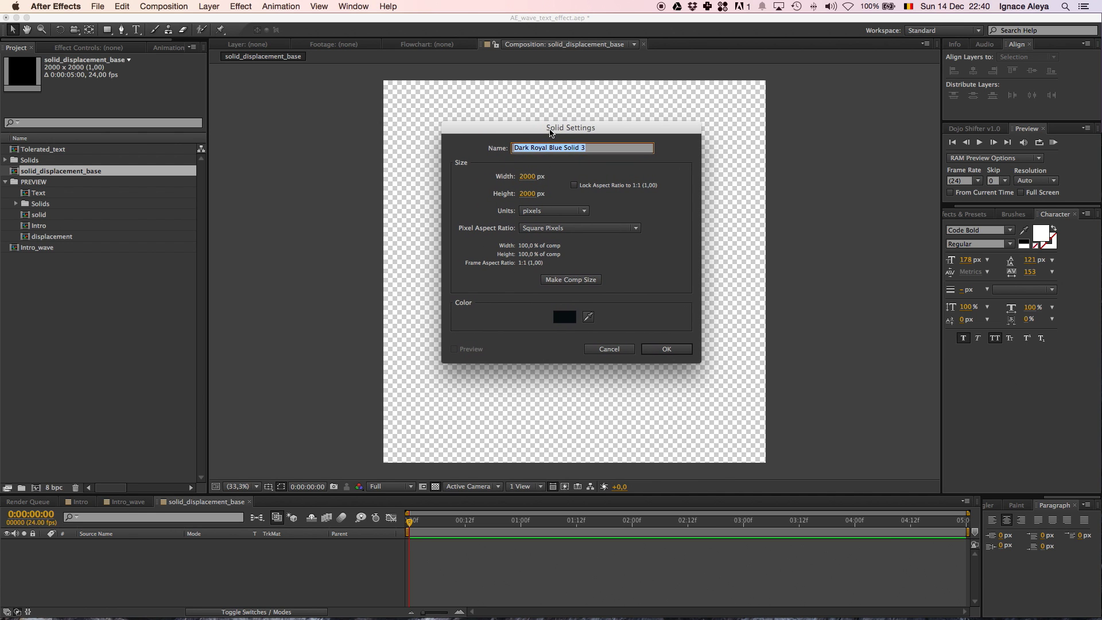
left_click(535, 178)
type("1800")
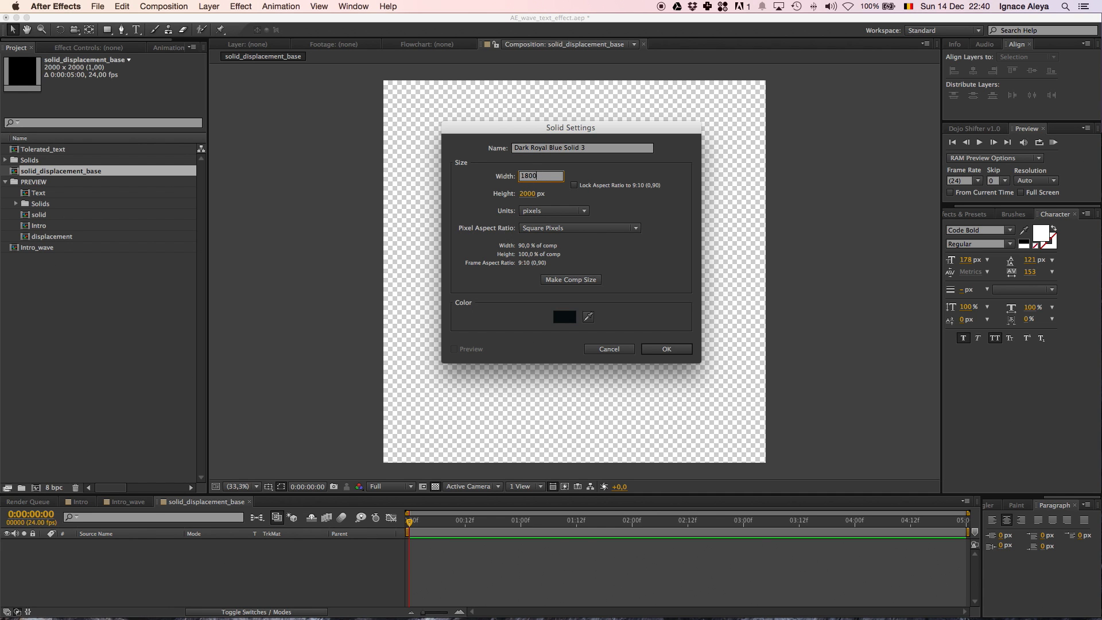
key("Tab")
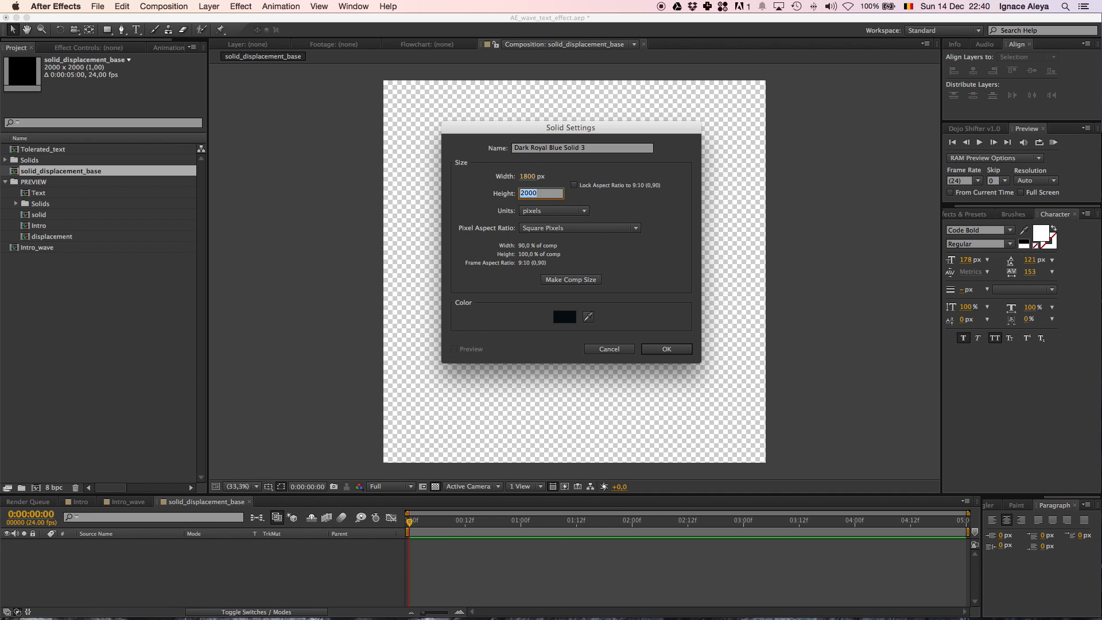
type("1800")
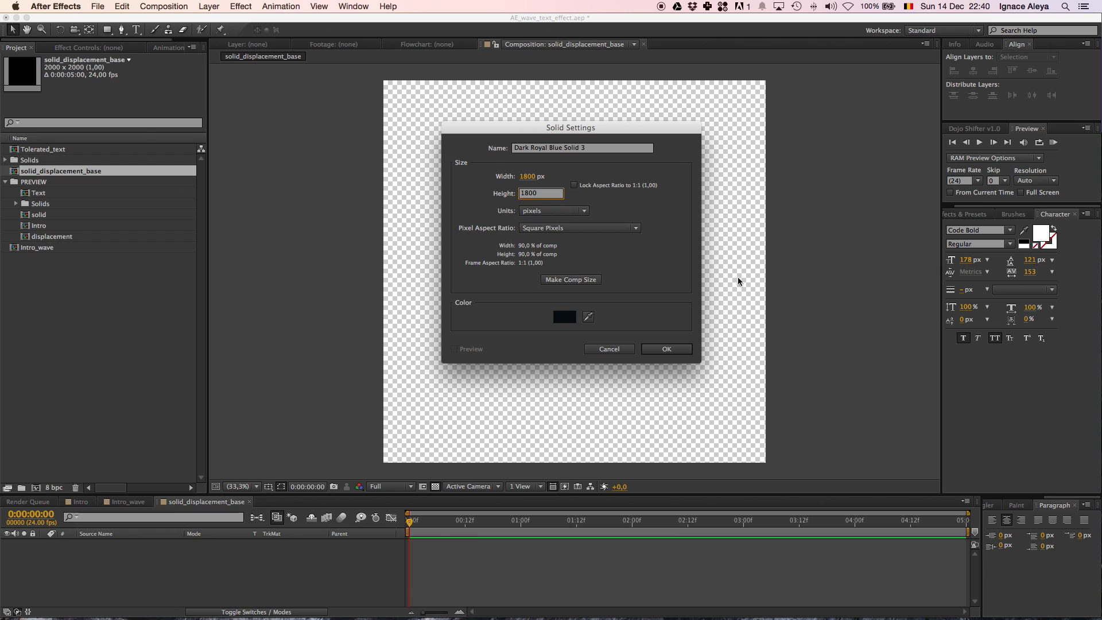
left_click(662, 349)
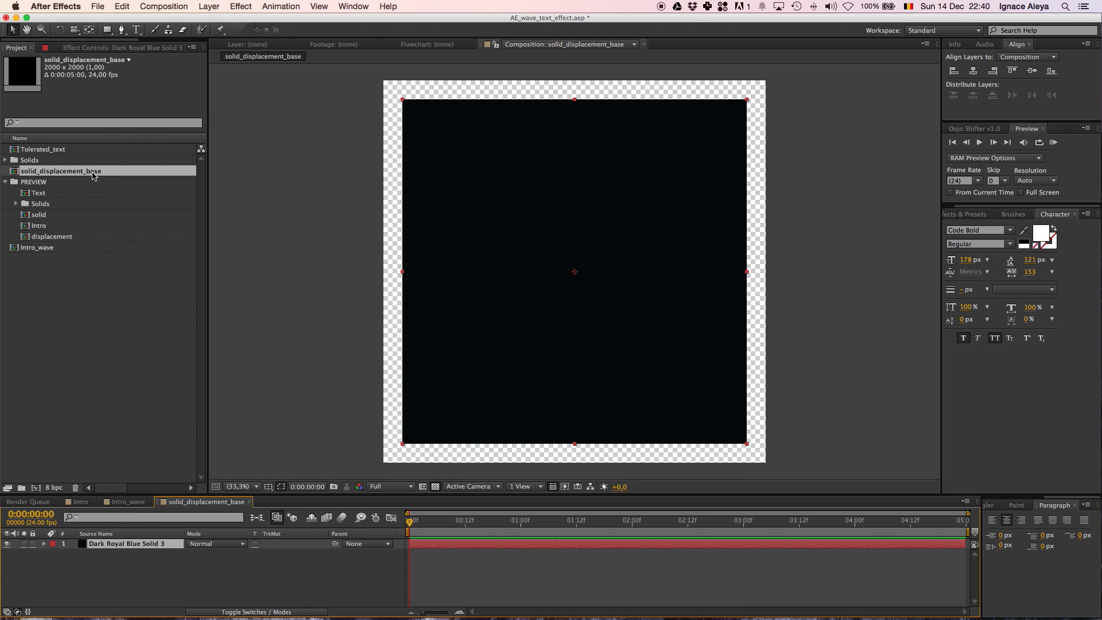
Step: Drag solid_displacement_base onto Create New Composition to nest it in solid_displacement_base 2
left_click_drag(97, 173, 37, 489)
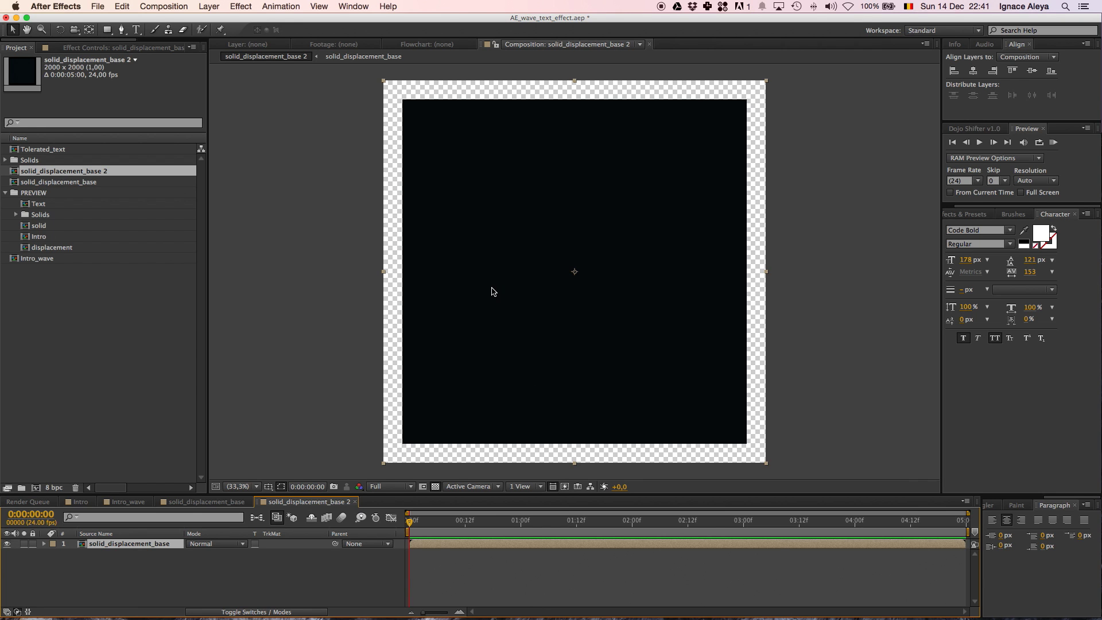
Step: Apply Distort > Turbulent Displace to the nested solid in solid_displacement_base 2
left_click(241, 7)
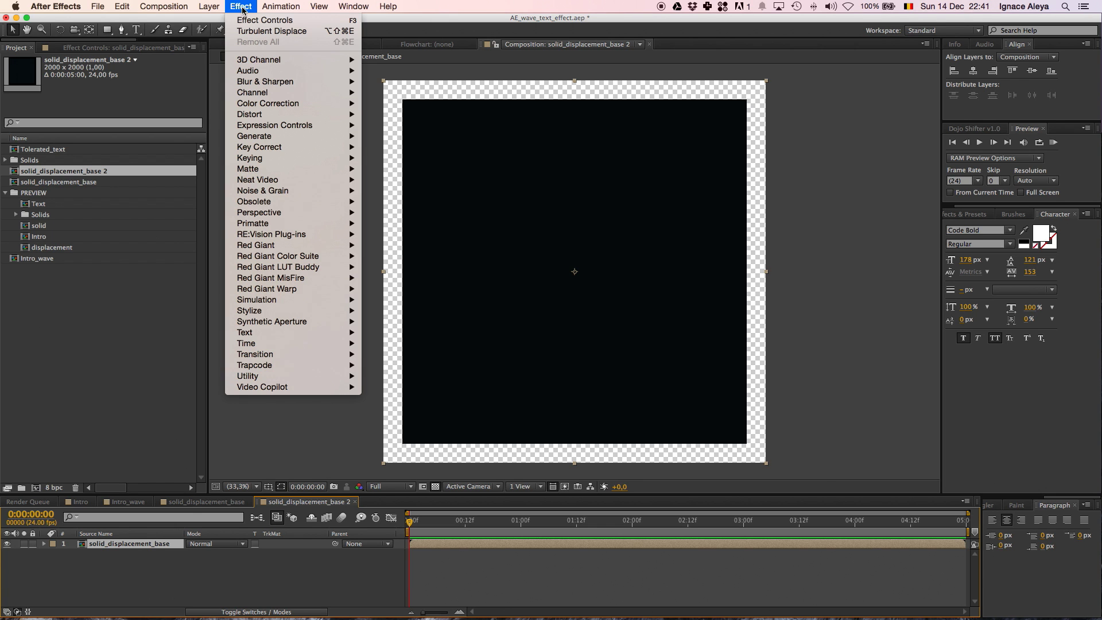
mouse_move(258, 114)
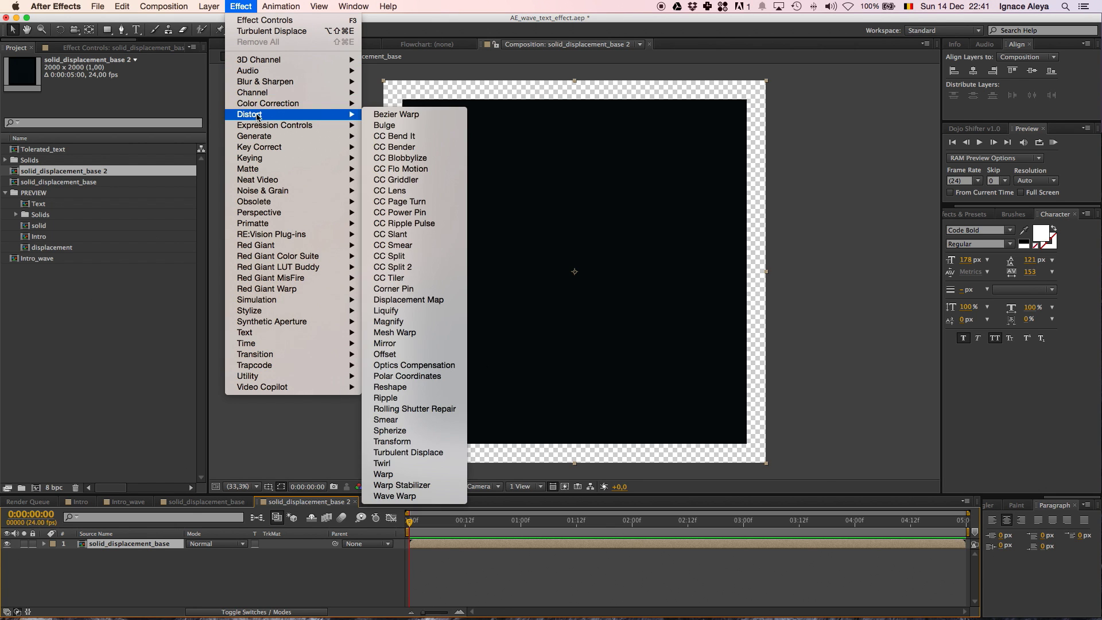
left_click(405, 453)
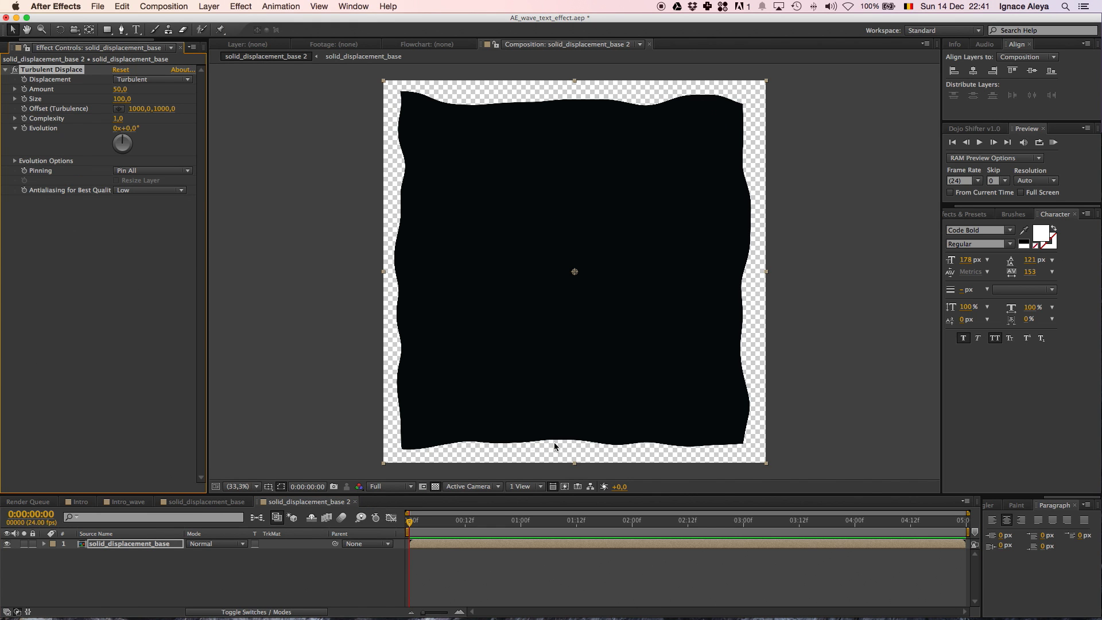
Step: Apply Turbulent Displace to the base solid in solid_displacement_base as well
left_click(218, 503)
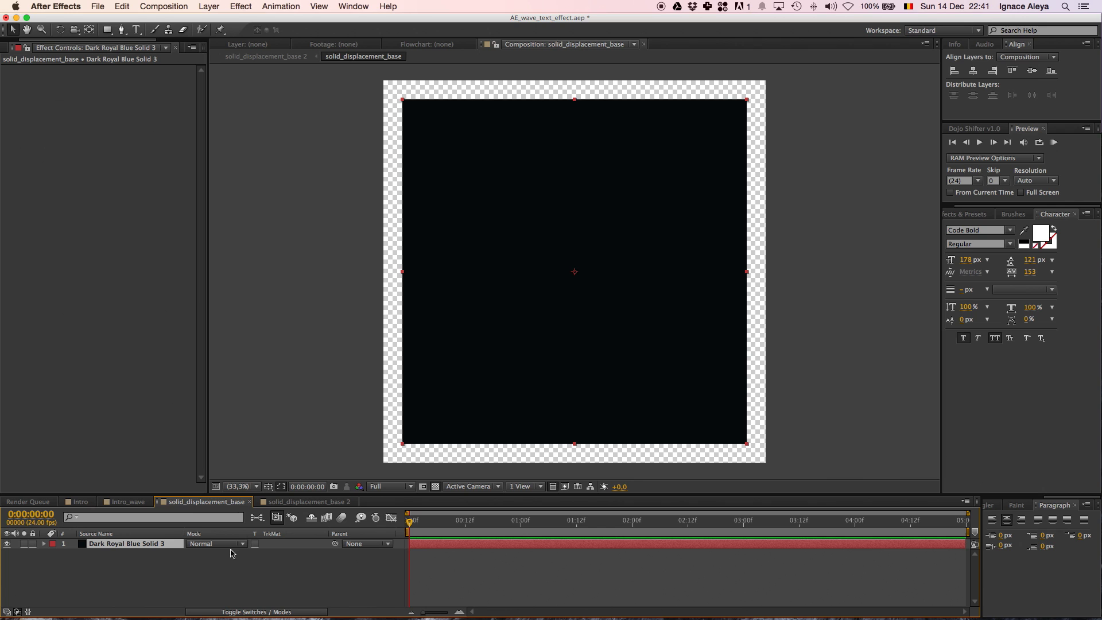
left_click(242, 6)
mouse_move(276, 86)
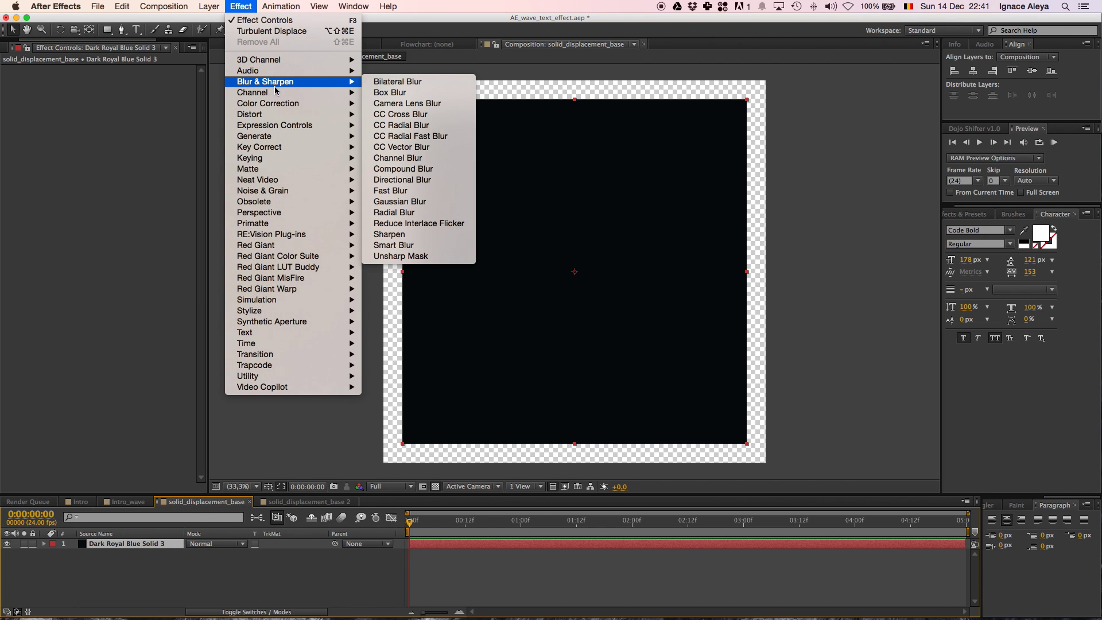
mouse_move(266, 115)
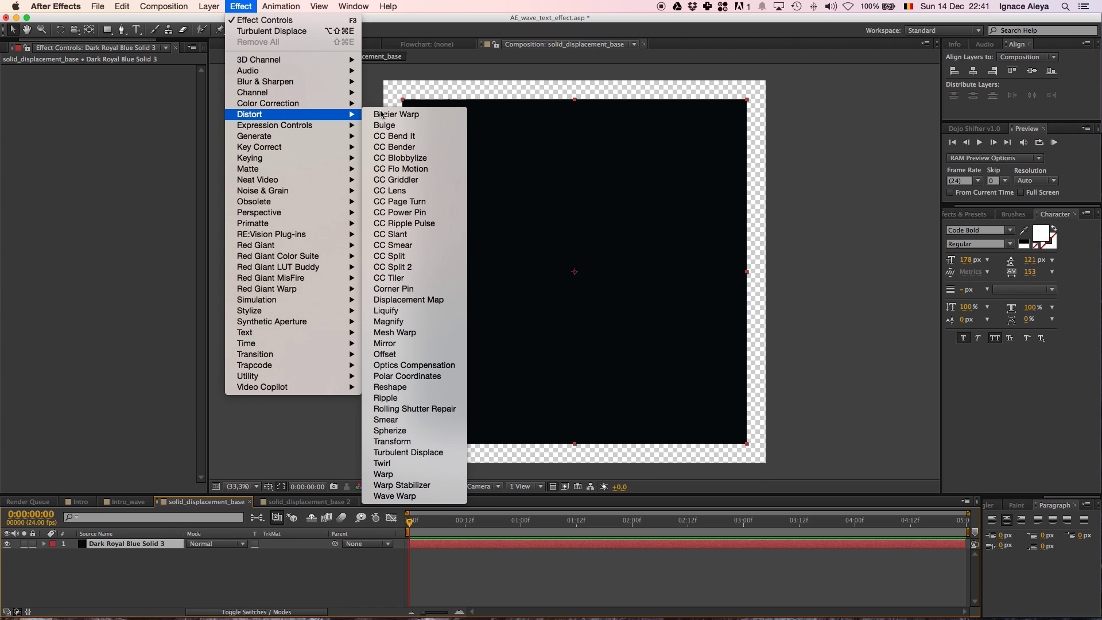
left_click(409, 453)
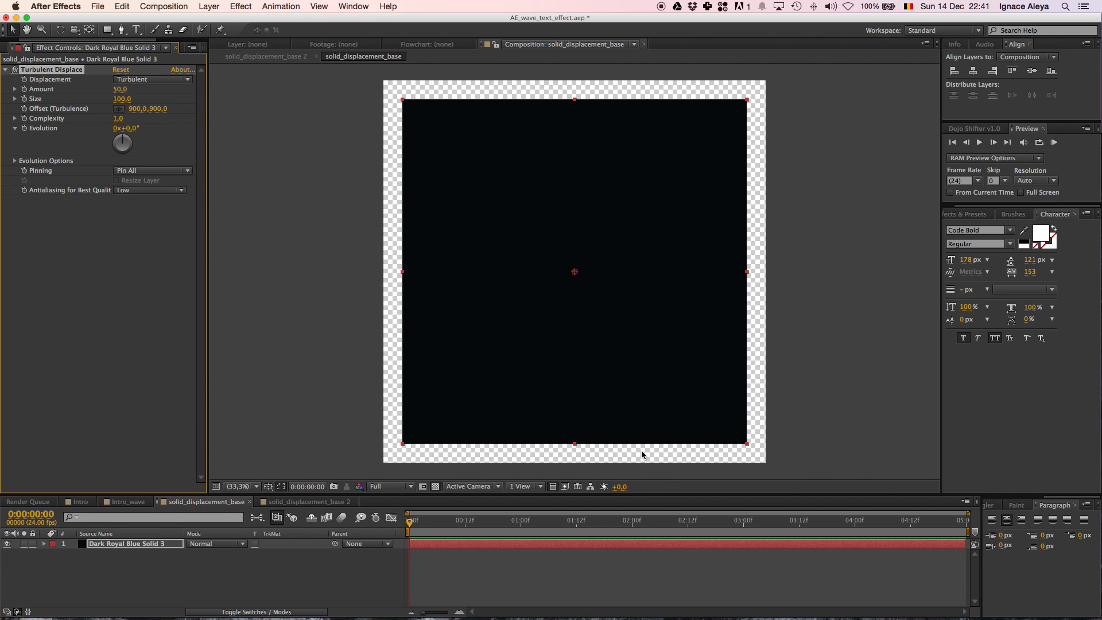
Step: Delete the Turbulent Displace effect from the base solid, leaving it unwarped
left_click(275, 503)
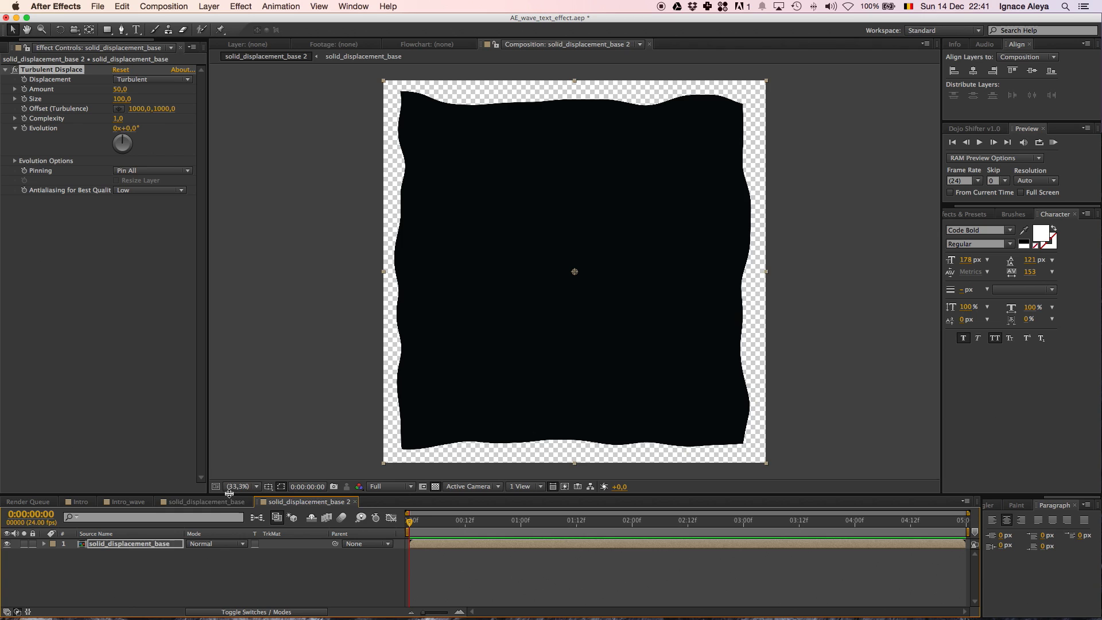
left_click(207, 502)
left_click(77, 73)
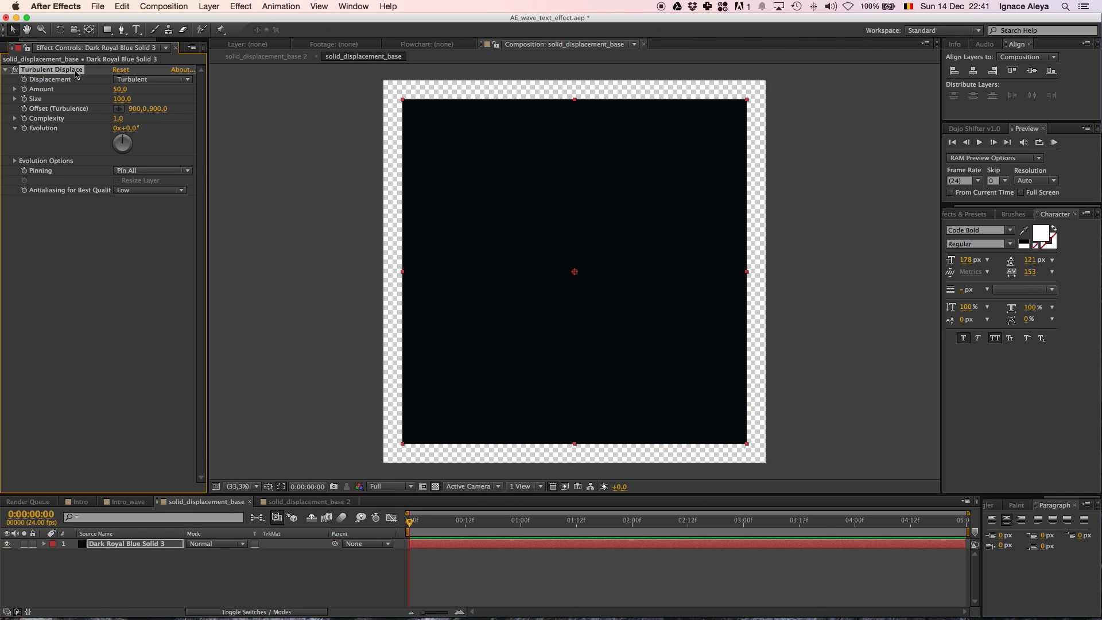
key("Delete")
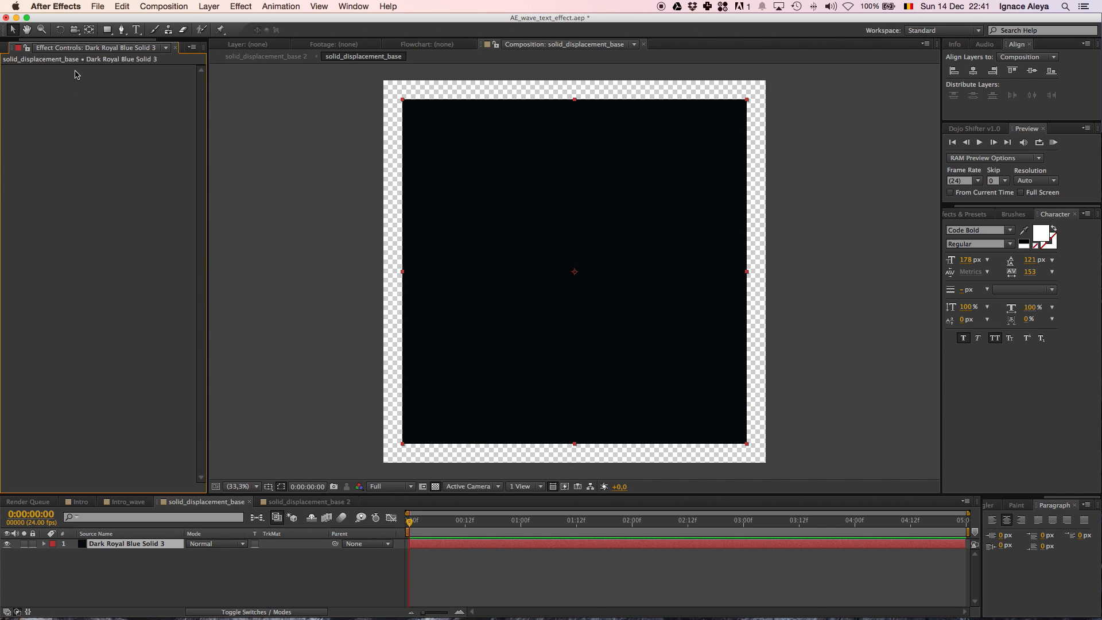
Step: Set the nested solid's Turbulent Displace Amount to 75
left_click(290, 502)
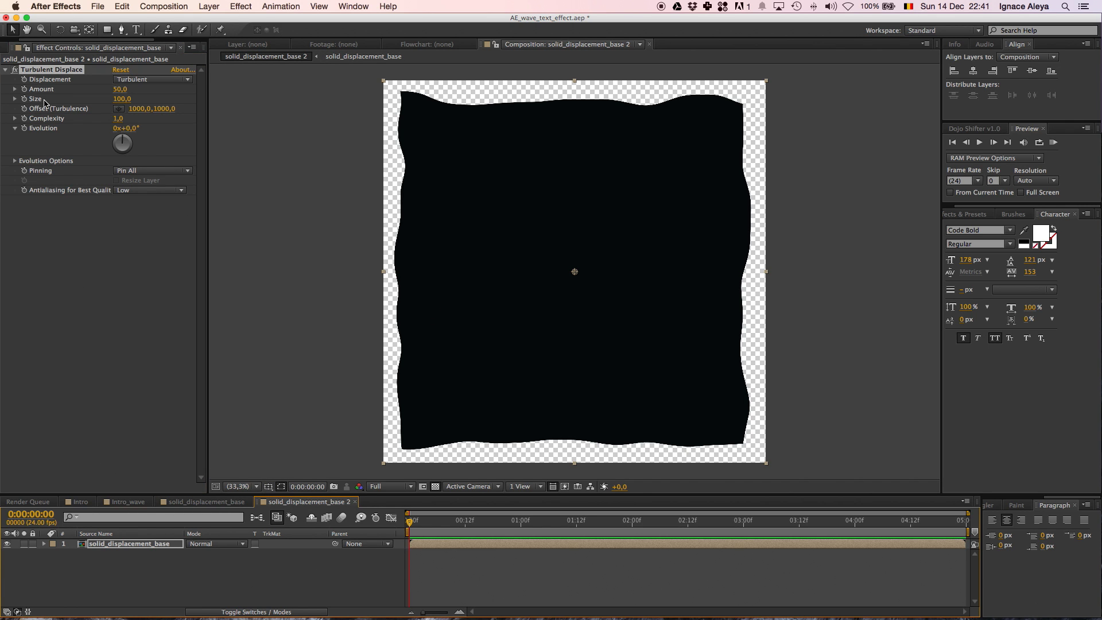
mouse_move(120, 89)
left_mouse_down()
mouse_move(156, 89)
mouse_move(126, 102)
left_mouse_up()
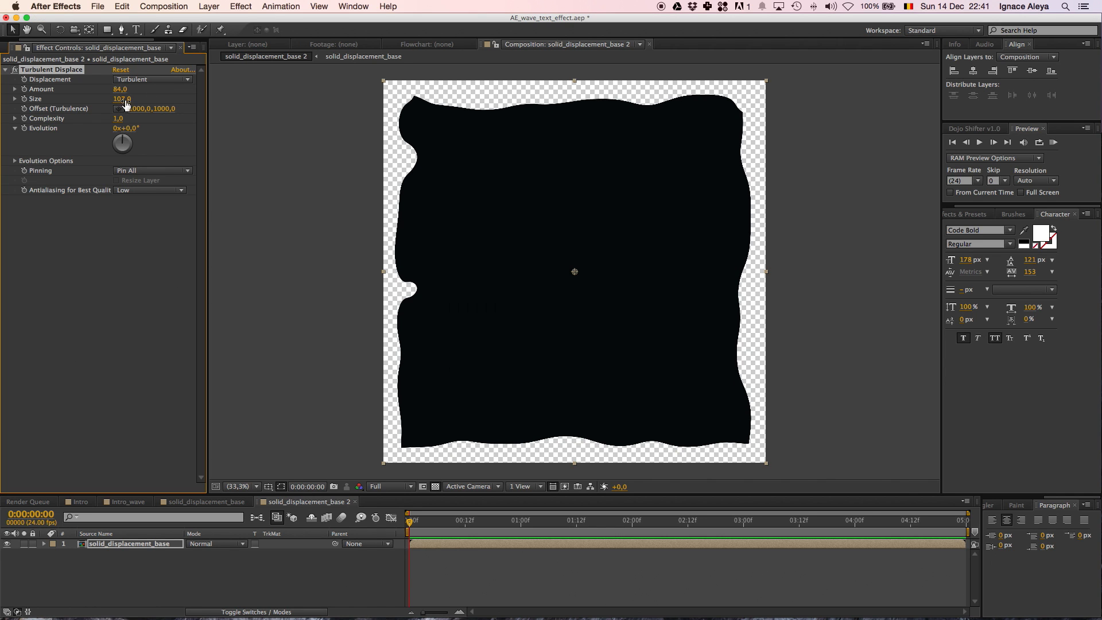
left_click(123, 101)
left_click(121, 89)
type("75")
key("Return")
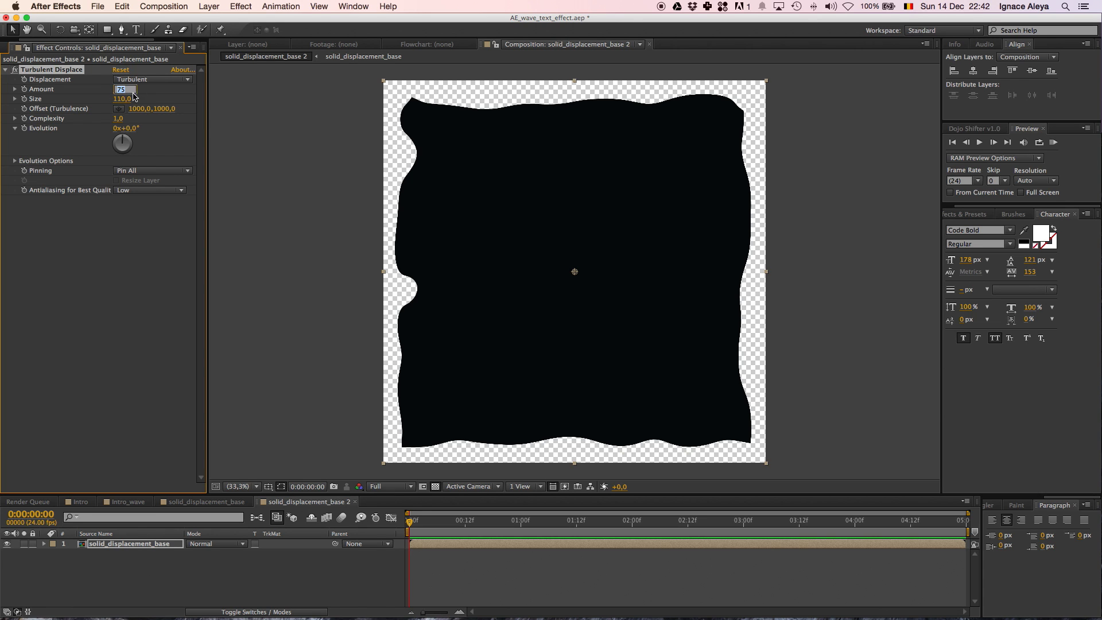
Step: Set Turbulent Displace Size to 130, preview Evolution shapes, then undo Evolution to zero
left_click_drag(134, 98, 133, 100)
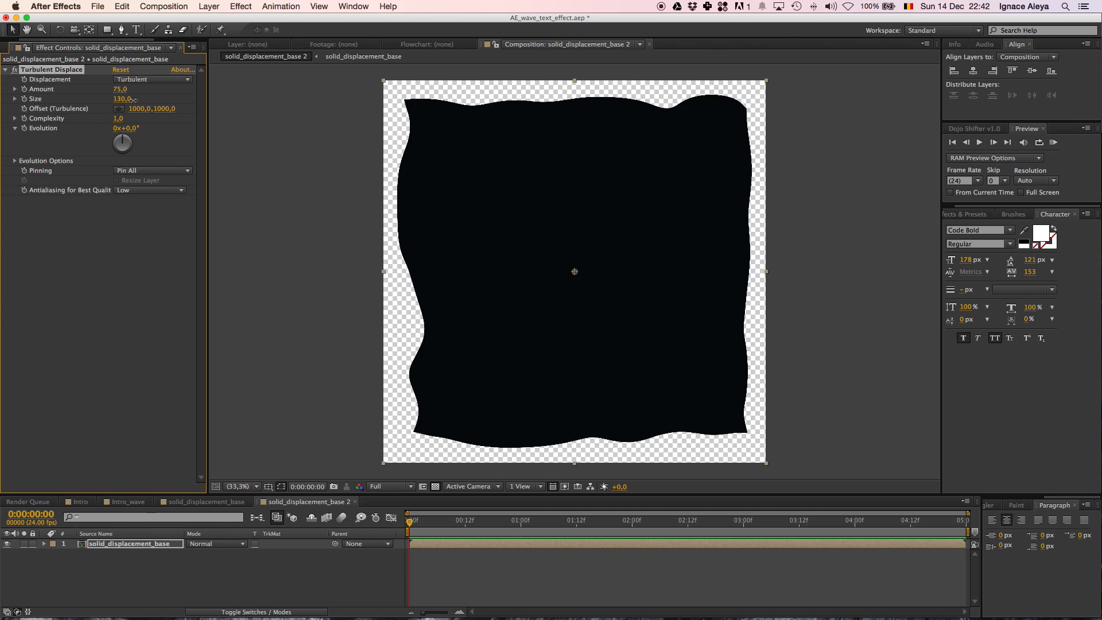
left_click(129, 99)
type("130")
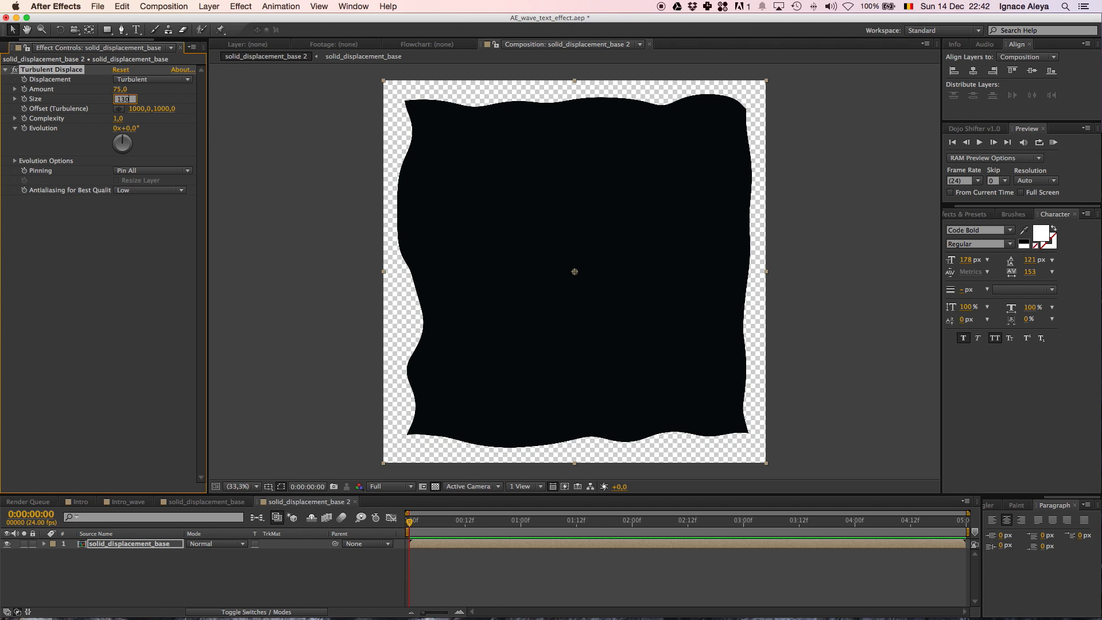
key("Return")
type("1")
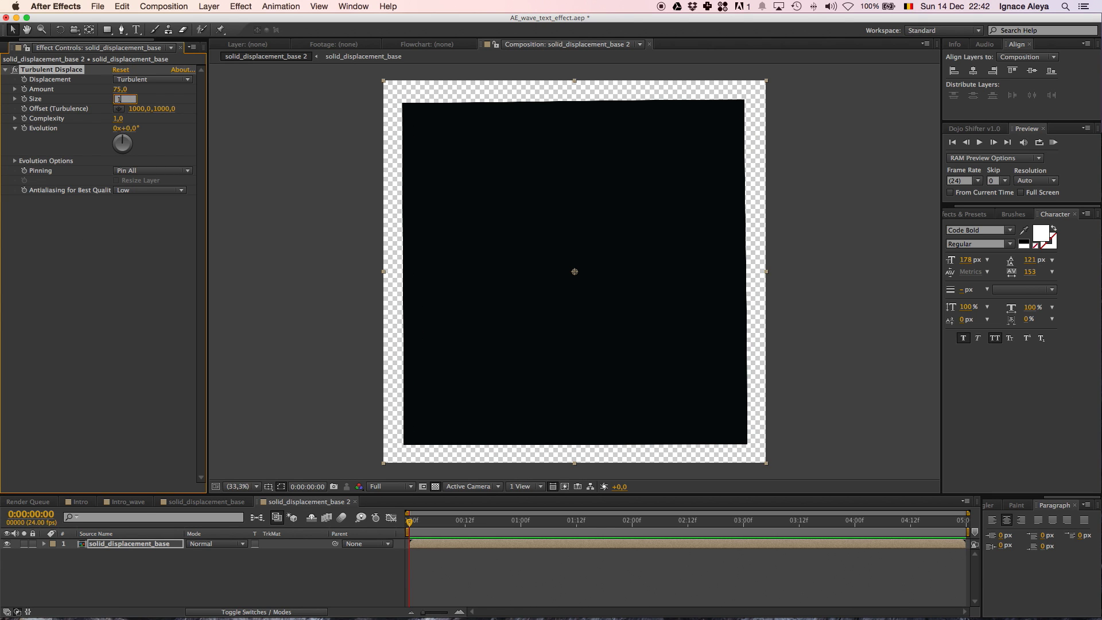
type("30")
key("Return")
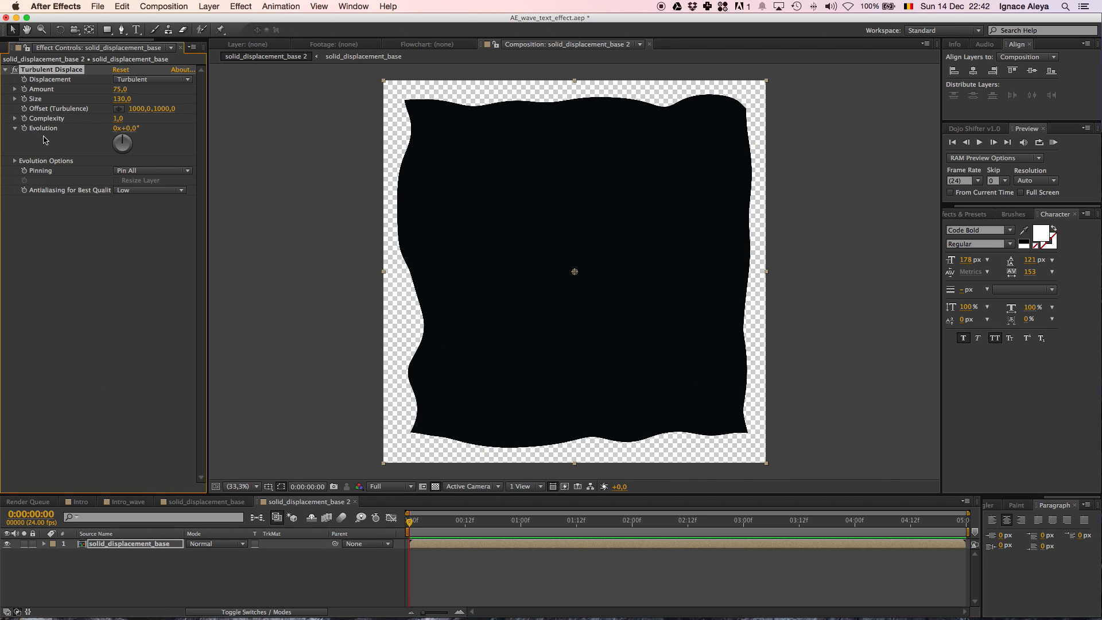
left_click_drag(133, 132, 638, 164)
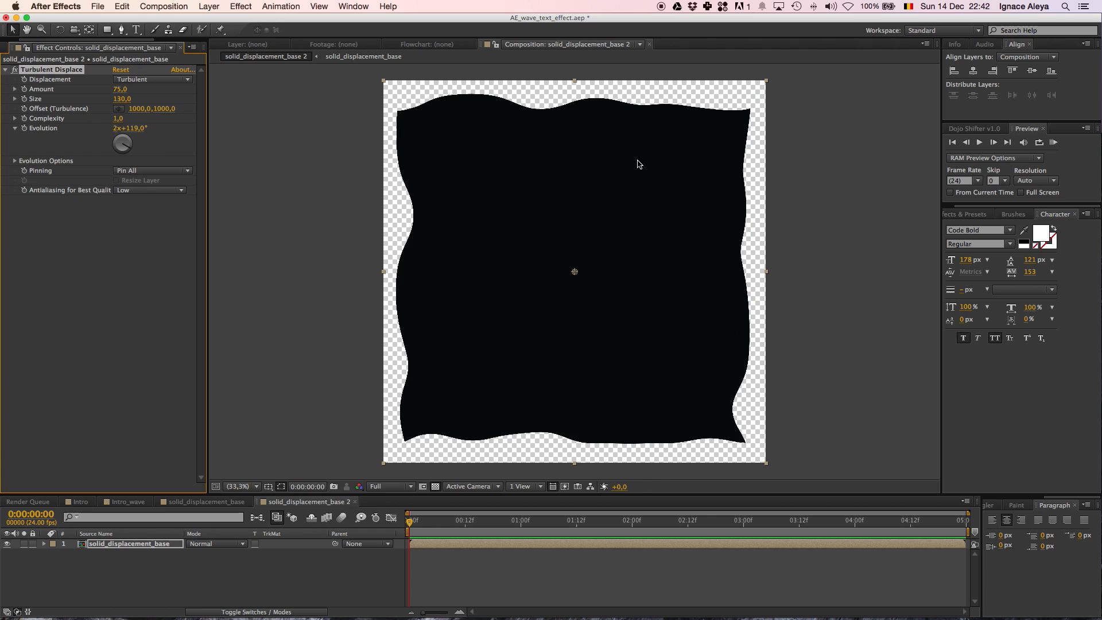
key("super+z")
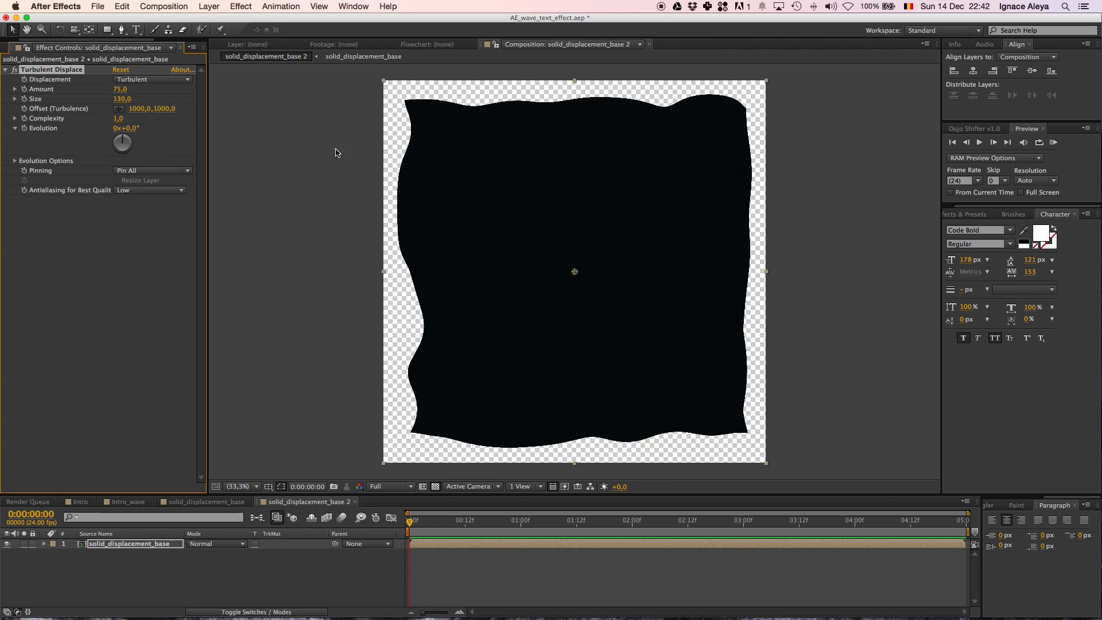
Step: Drive Turbulent Displace's Evolution with the expression time*100, check the animation, and go back to Intro_wave
left_click(25, 130, "alt")
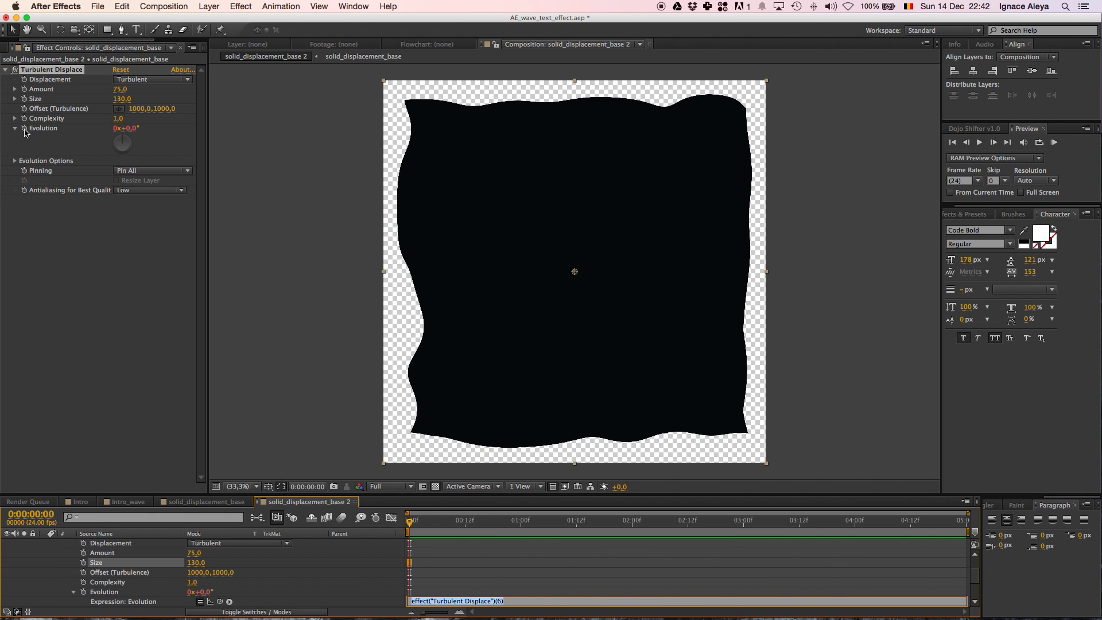
type("tim")
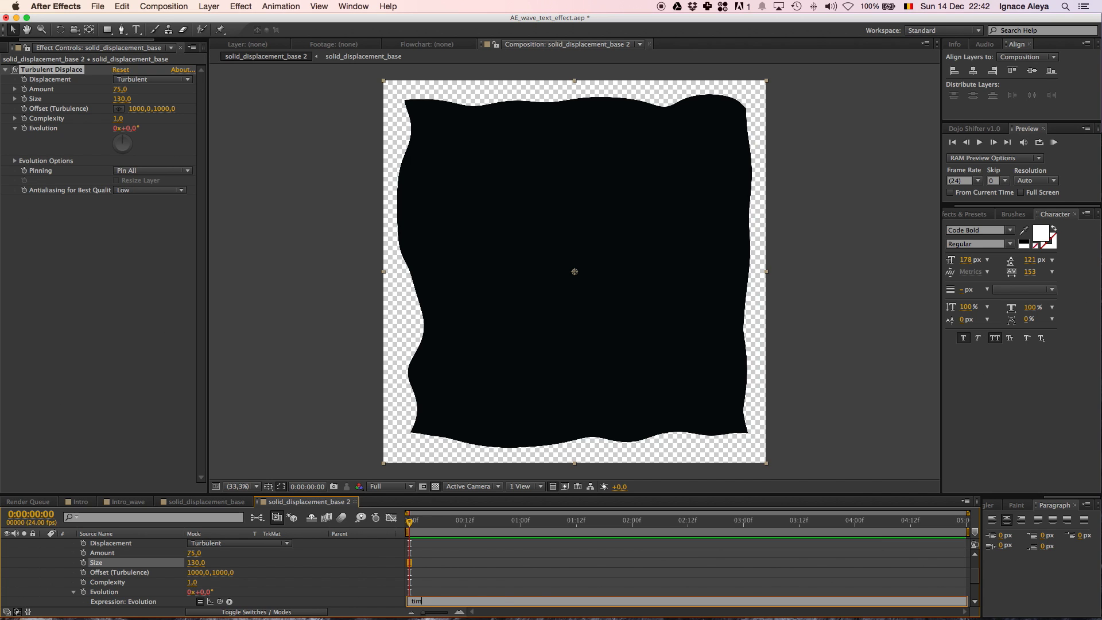
type("e*100")
key("KP_Enter")
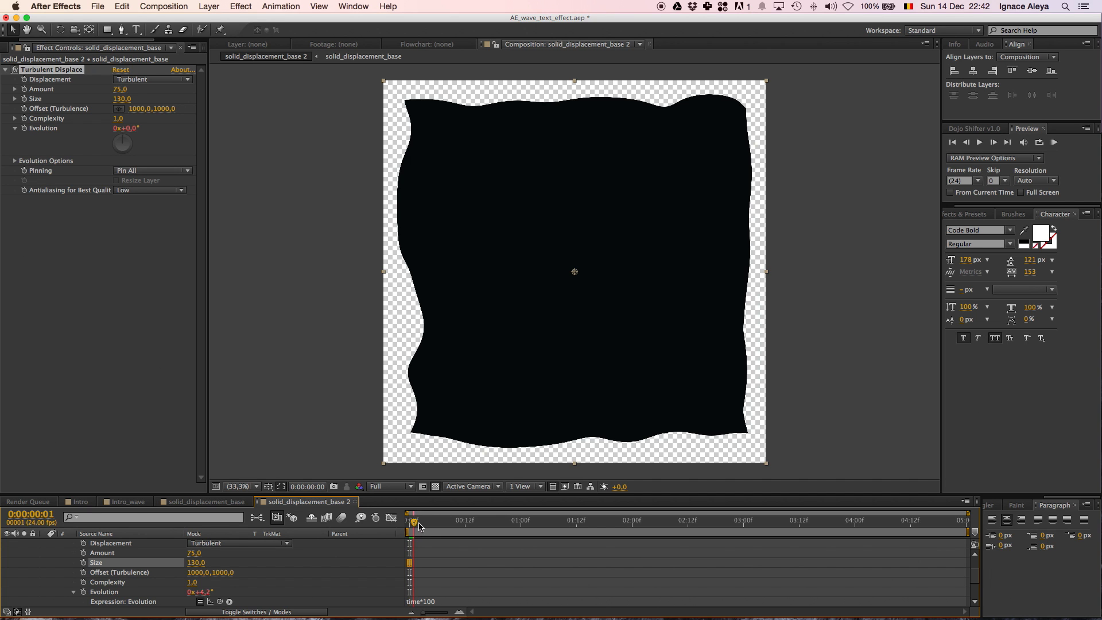
left_click_drag(410, 521, 906, 534)
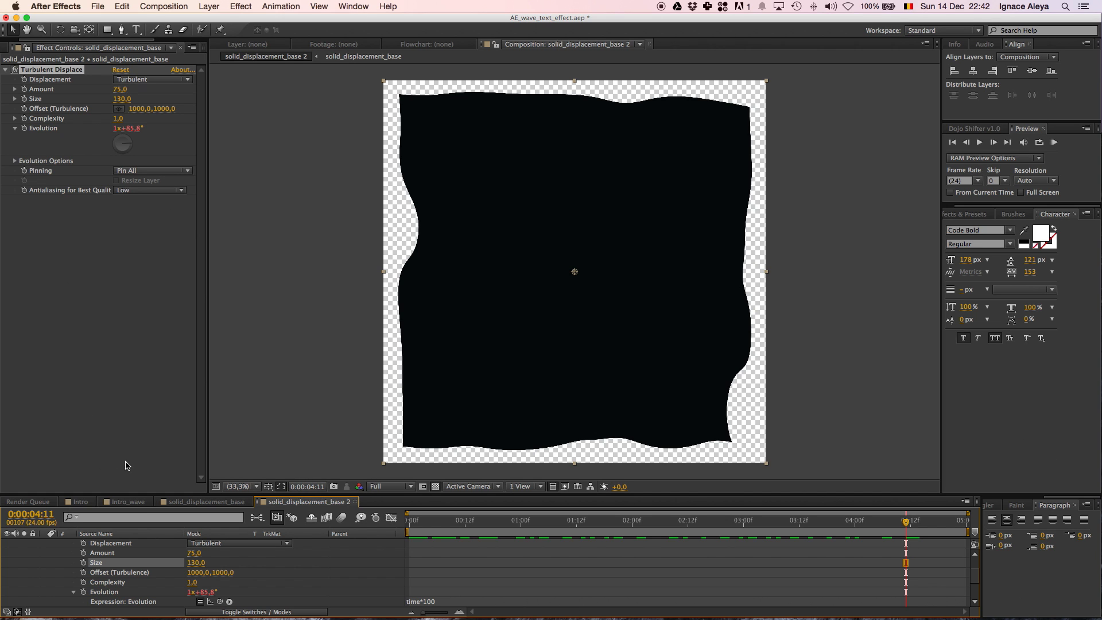
left_click(122, 502)
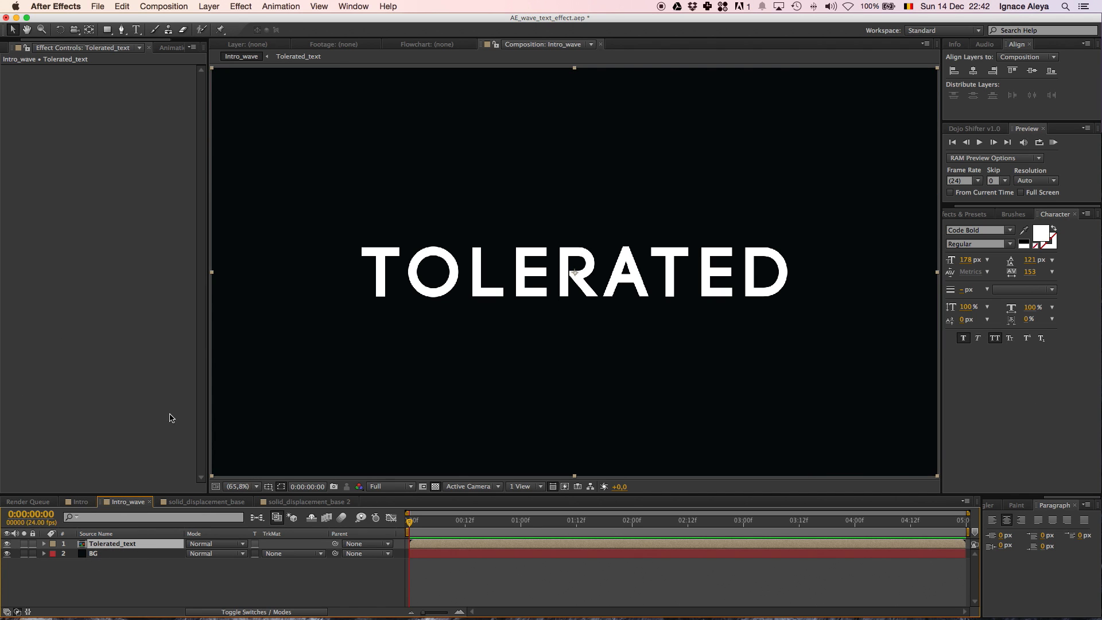
Step: Place solid_displacement_base 2 as the top layer of Intro_wave and zoom the viewer out
left_click(6, 46)
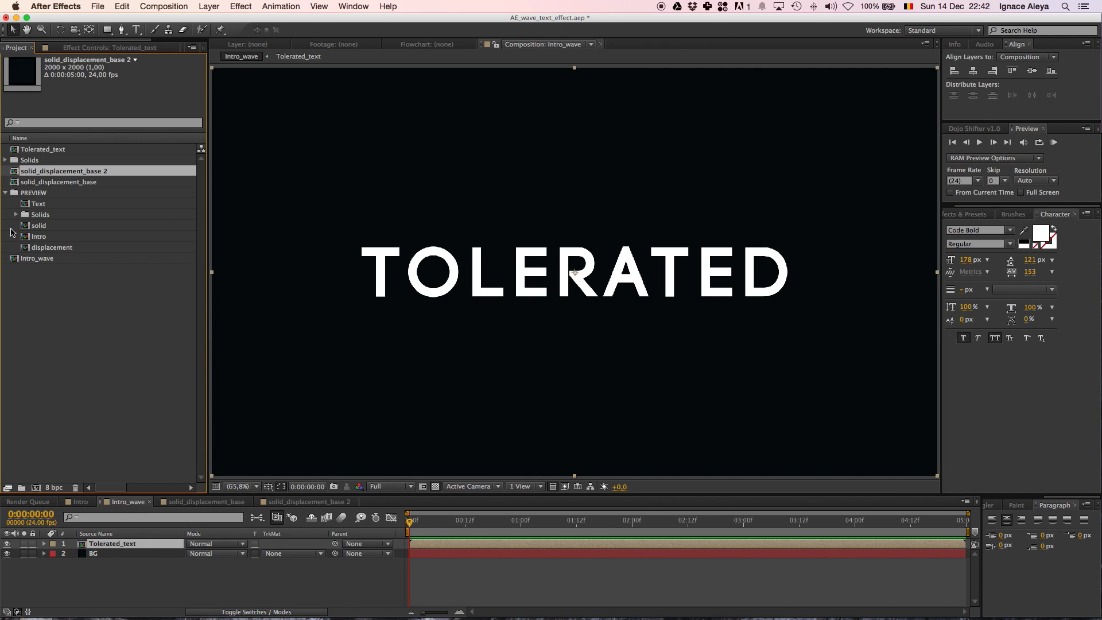
left_click_drag(75, 178, 133, 544)
key("comma")
key("comma")
key("comma")
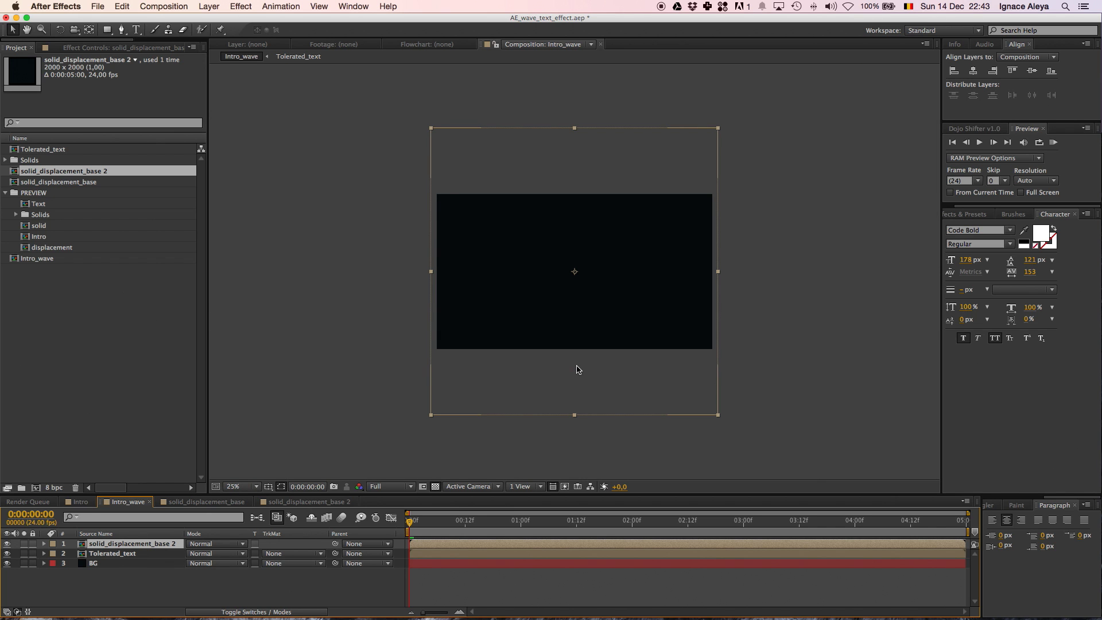
left_click_drag(522, 296, 521, 377)
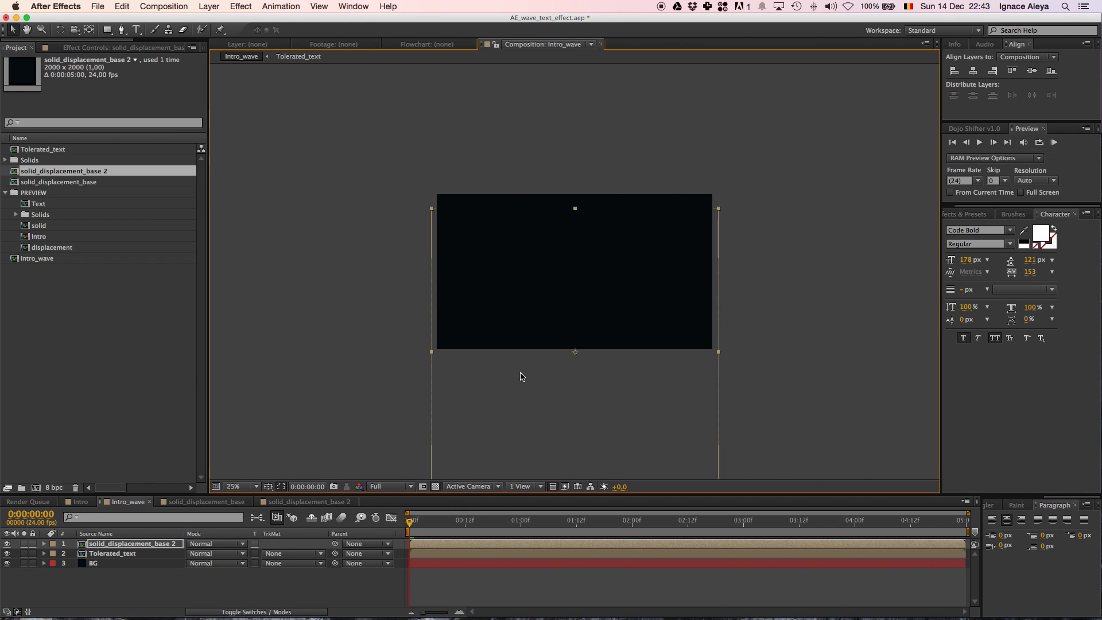
key("cmd+z")
Step: Look inside solid_displacement_base 2, then RAM-preview the Intro_wave composition
double_click(132, 544)
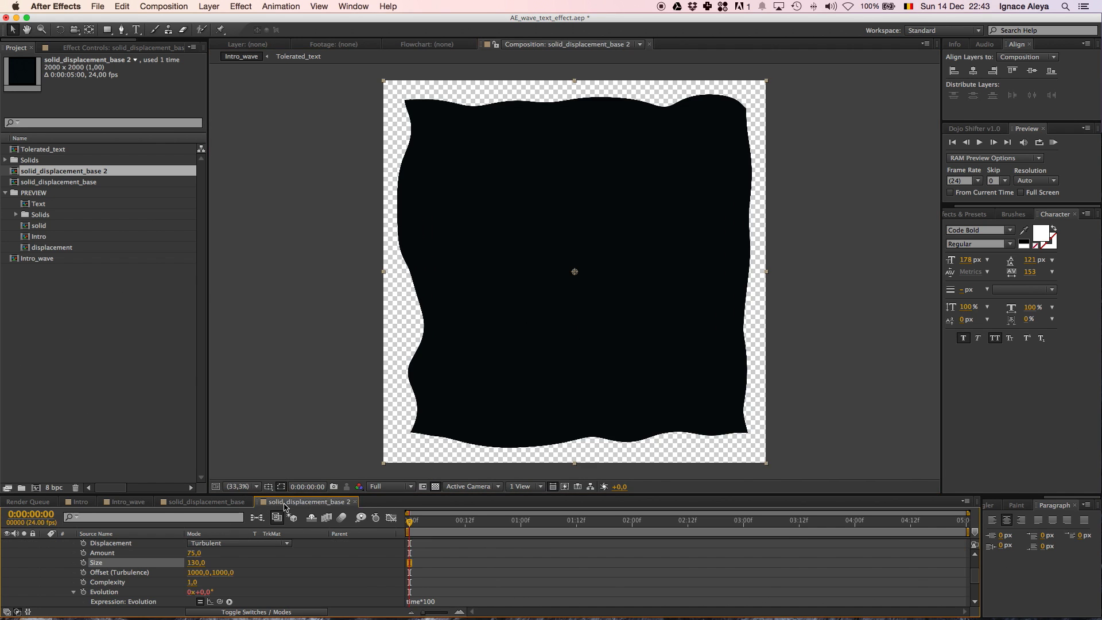
left_click(129, 503)
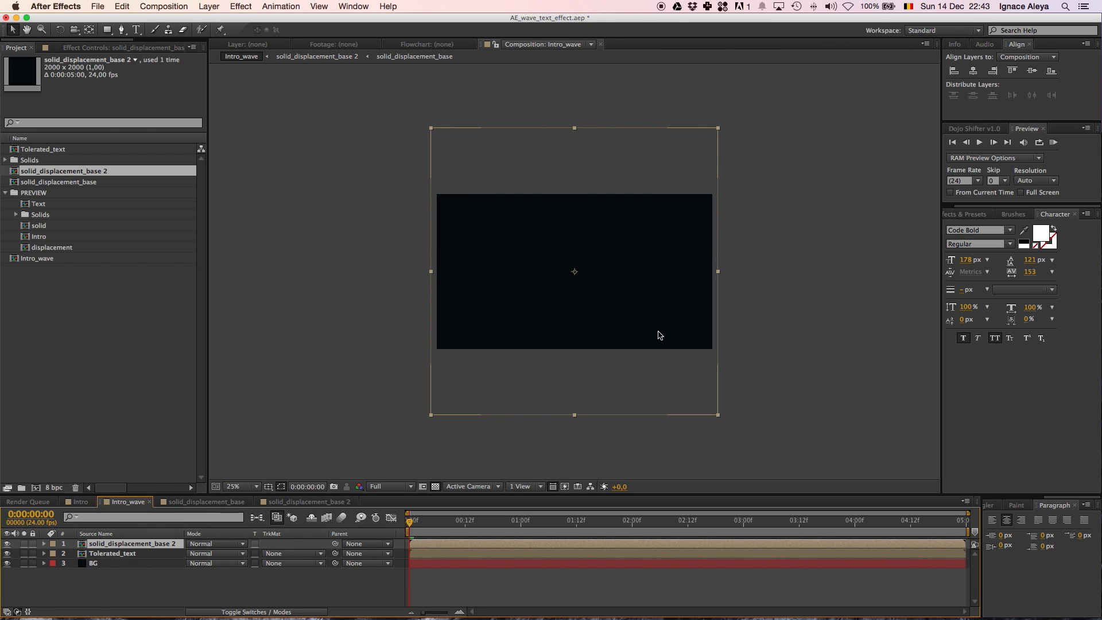
key("KP_0")
key("space")
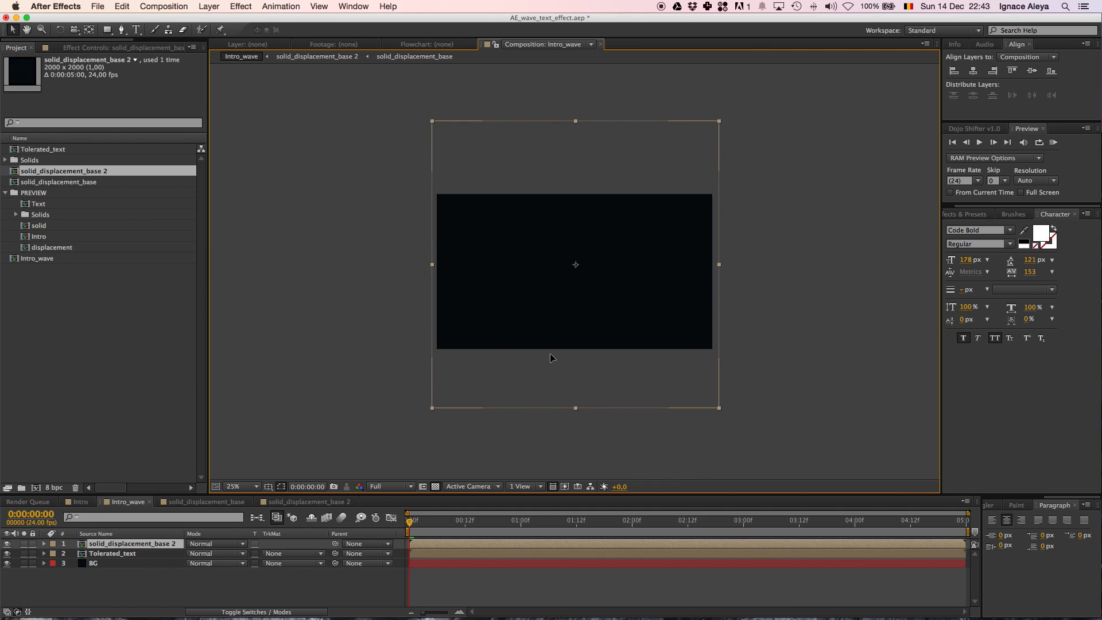
Step: Apply a red Effect > Generate > Fill to the solid_displacement_base 2 layer
left_click(241, 6)
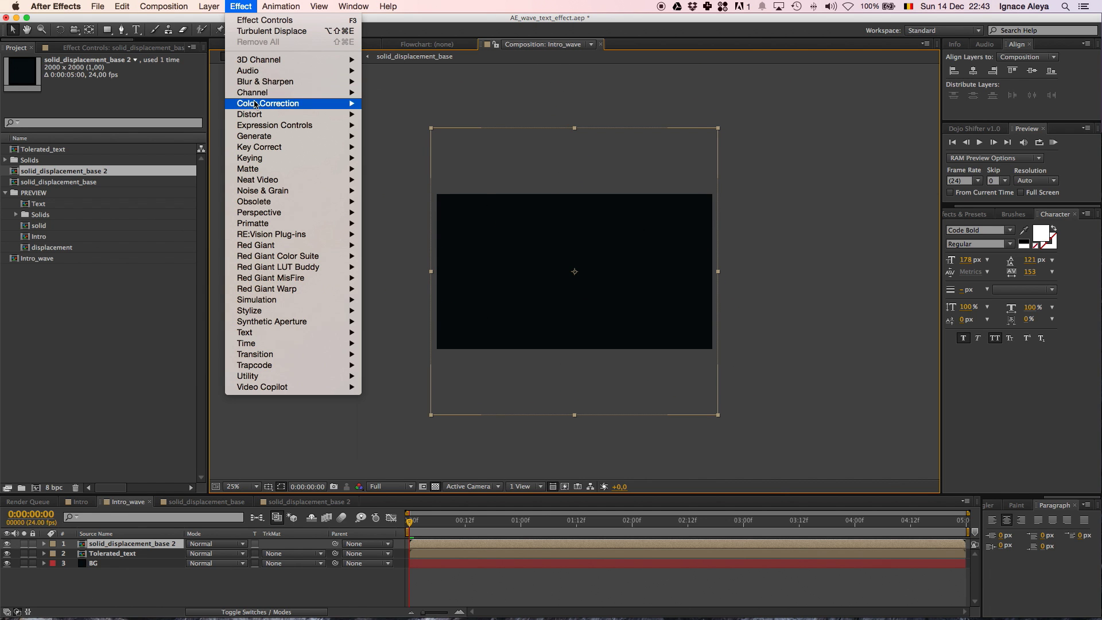
mouse_move(262, 93)
mouse_move(333, 136)
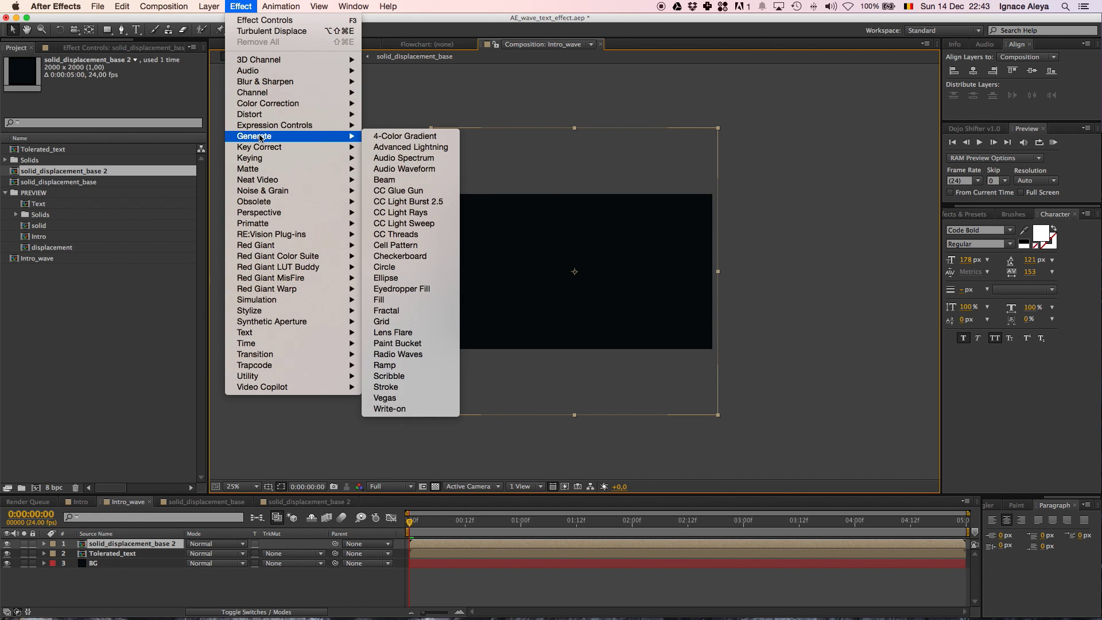
left_click(402, 300)
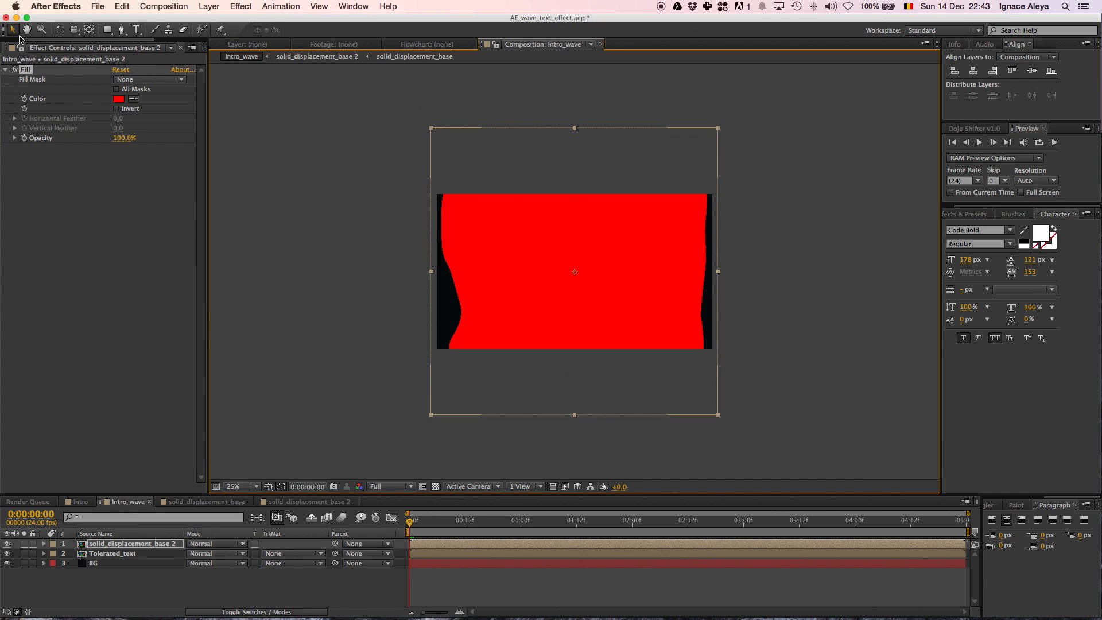
double_click(659, 314)
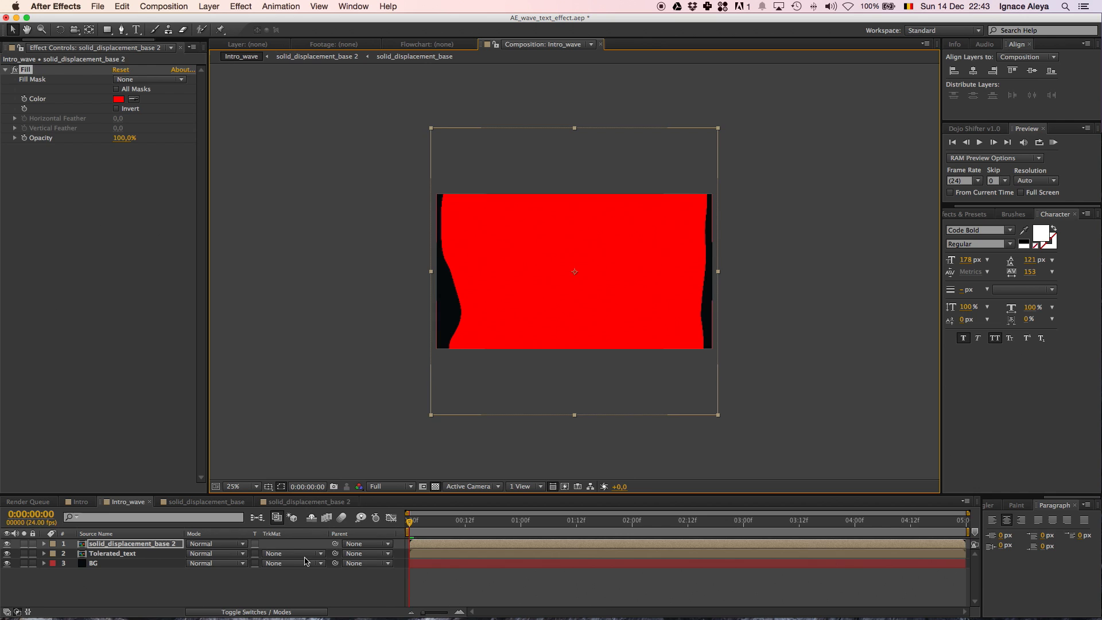
left_click(123, 503)
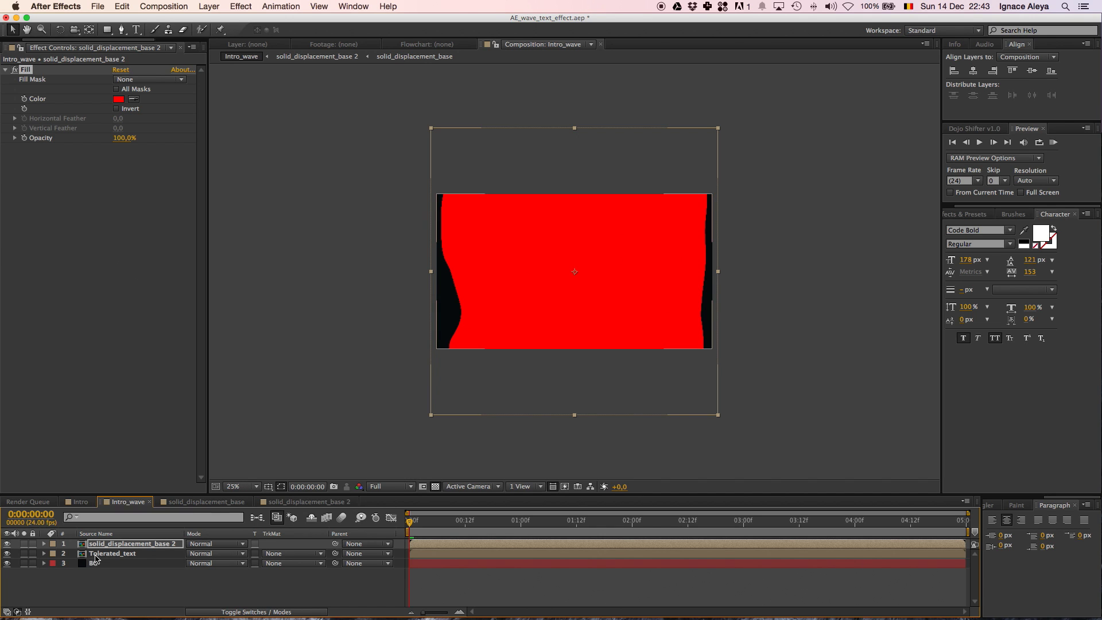
Step: Move Tolerated_text to the top and set layer 2's track matte to Alpha Matte 'Tolerated_text'
left_click(111, 554)
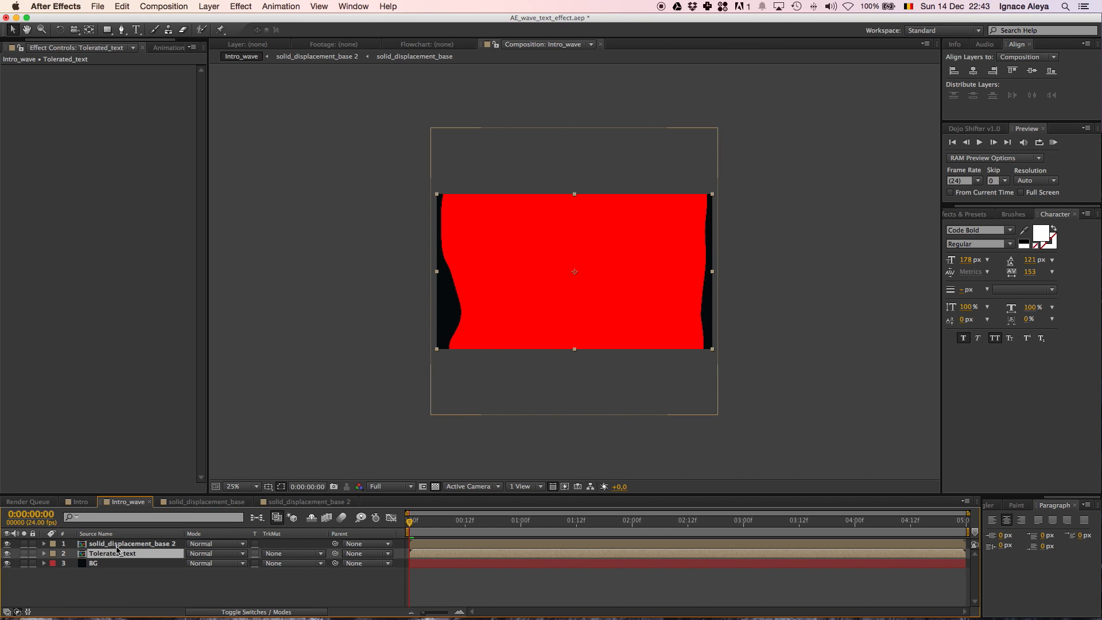
key("super+bracketright")
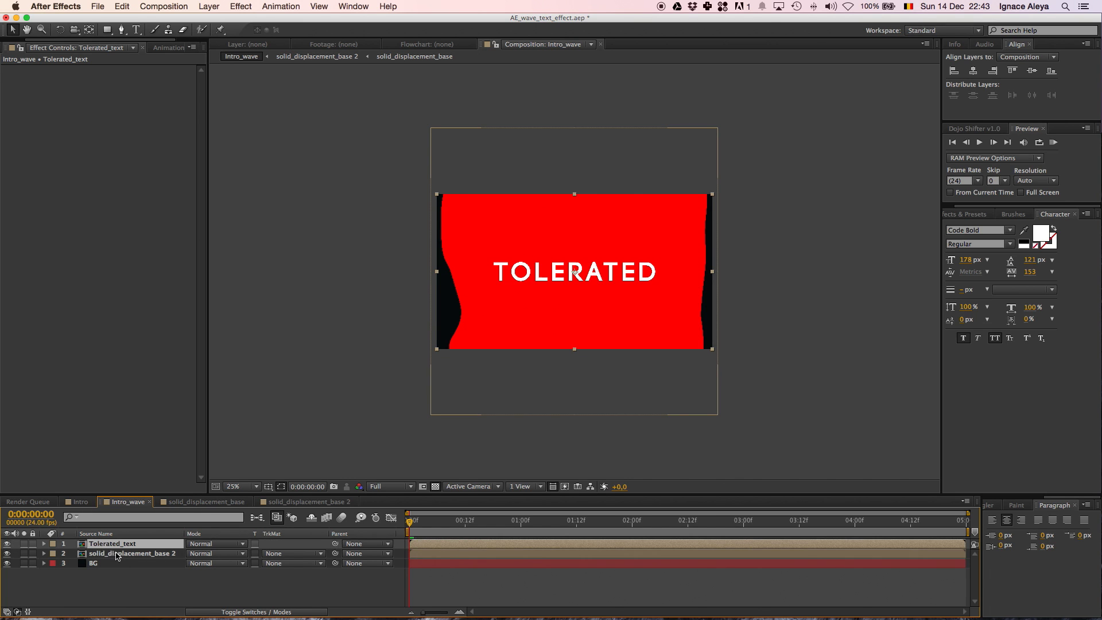
left_click(124, 557)
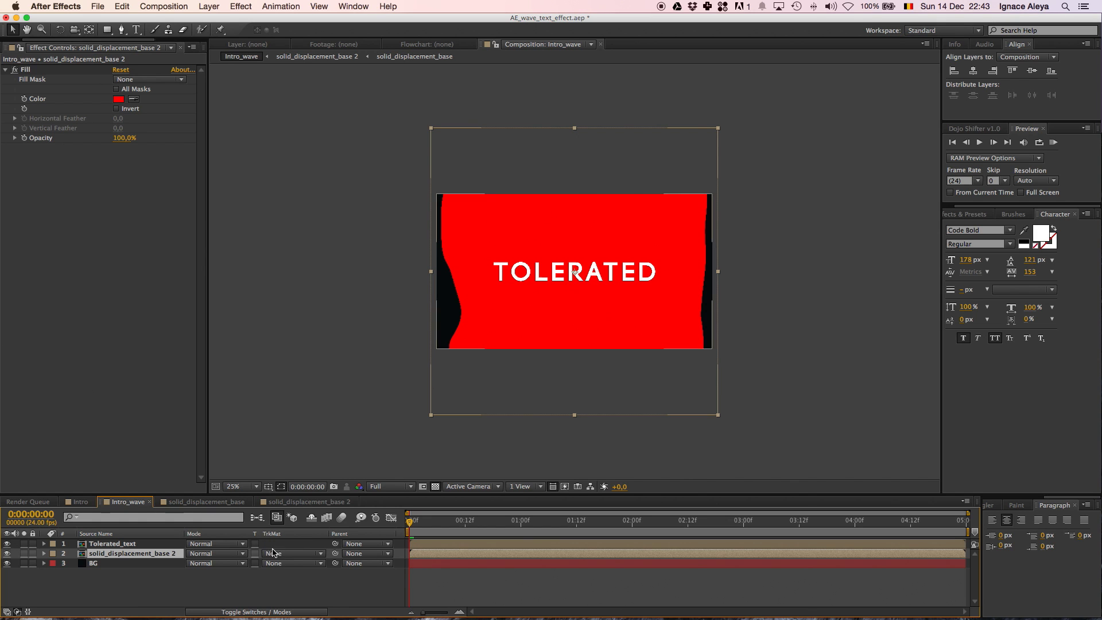
left_click(224, 612)
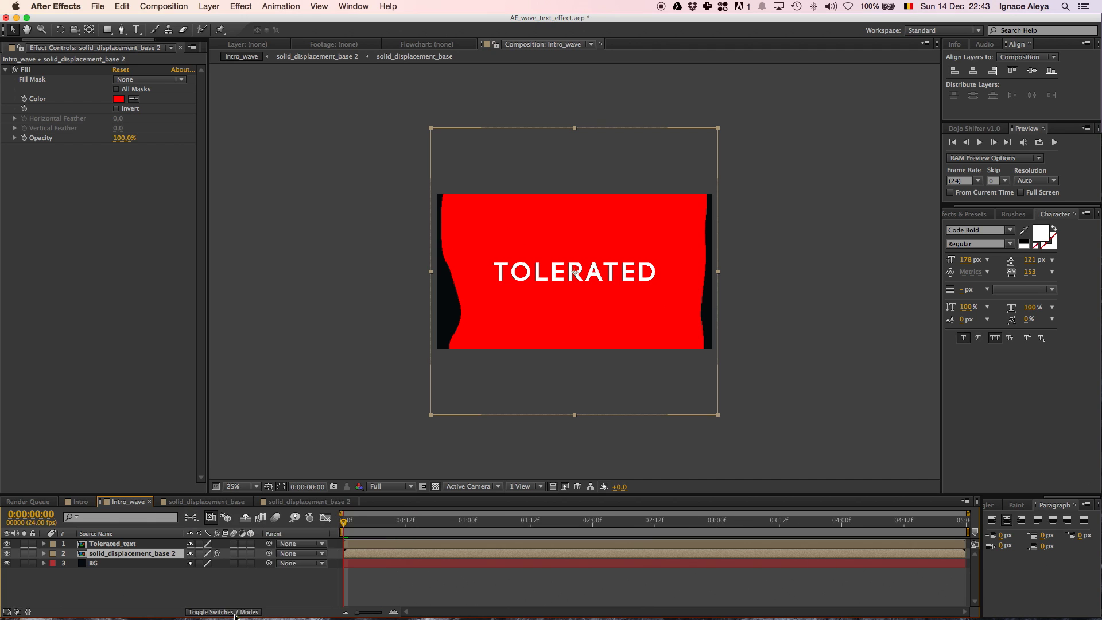
left_click(234, 613)
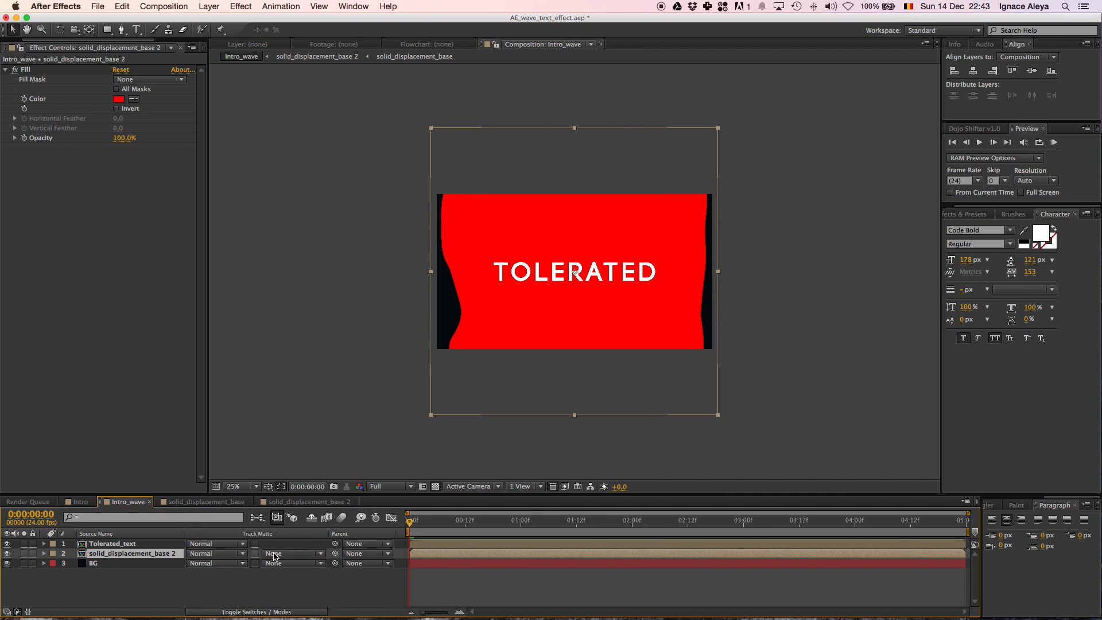
left_click(277, 552)
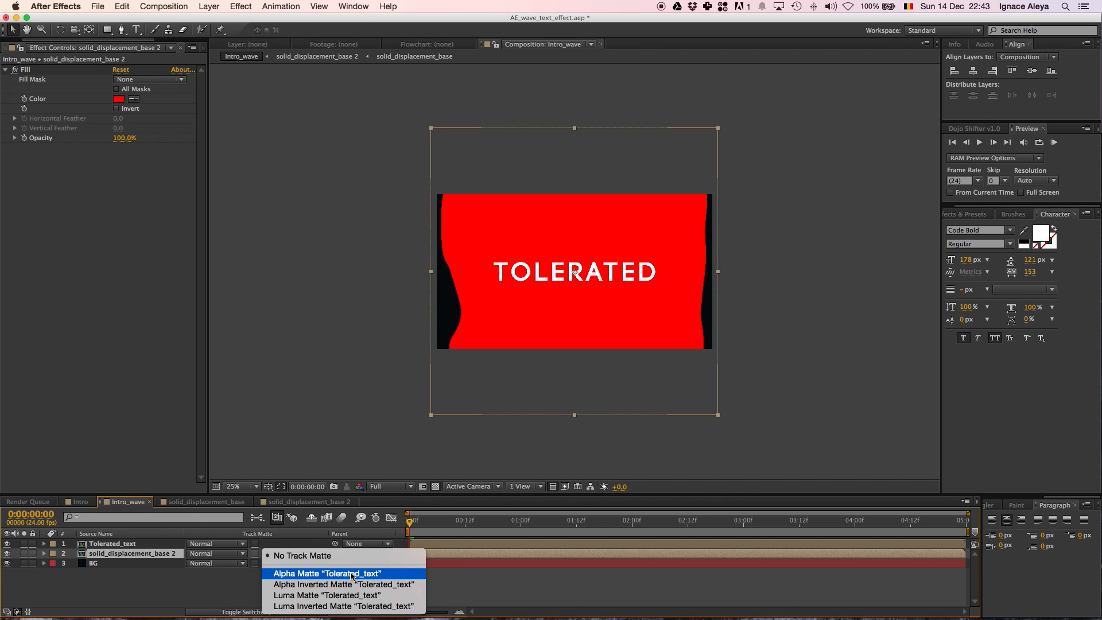
left_click(376, 574)
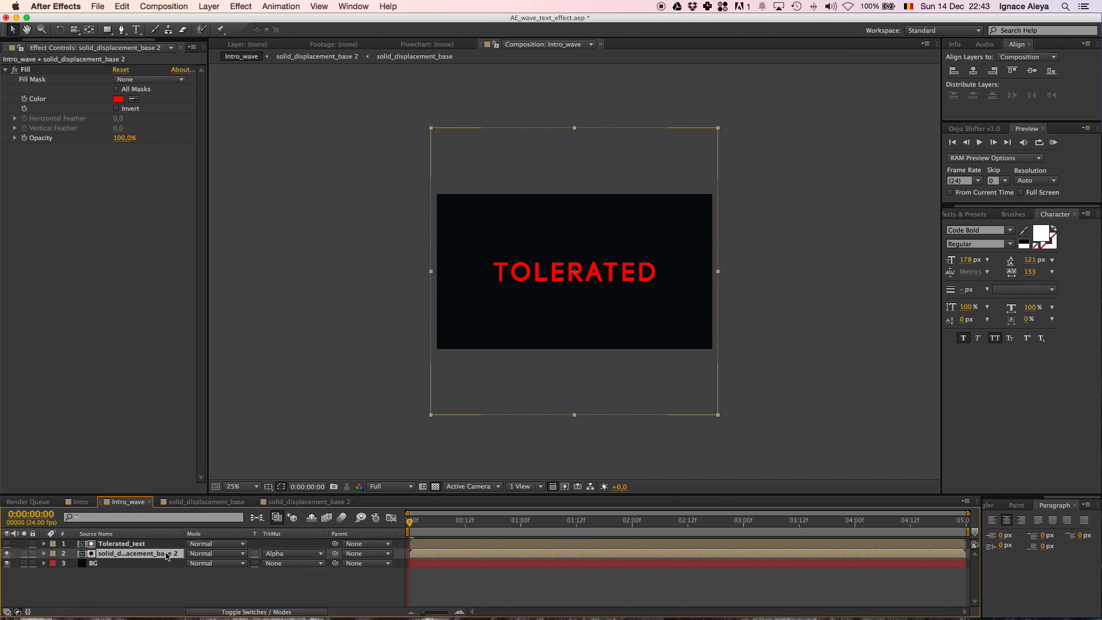
Step: Add Position keyframes on the wavy layer at 0 and 2 seconds
key("End")
key("p")
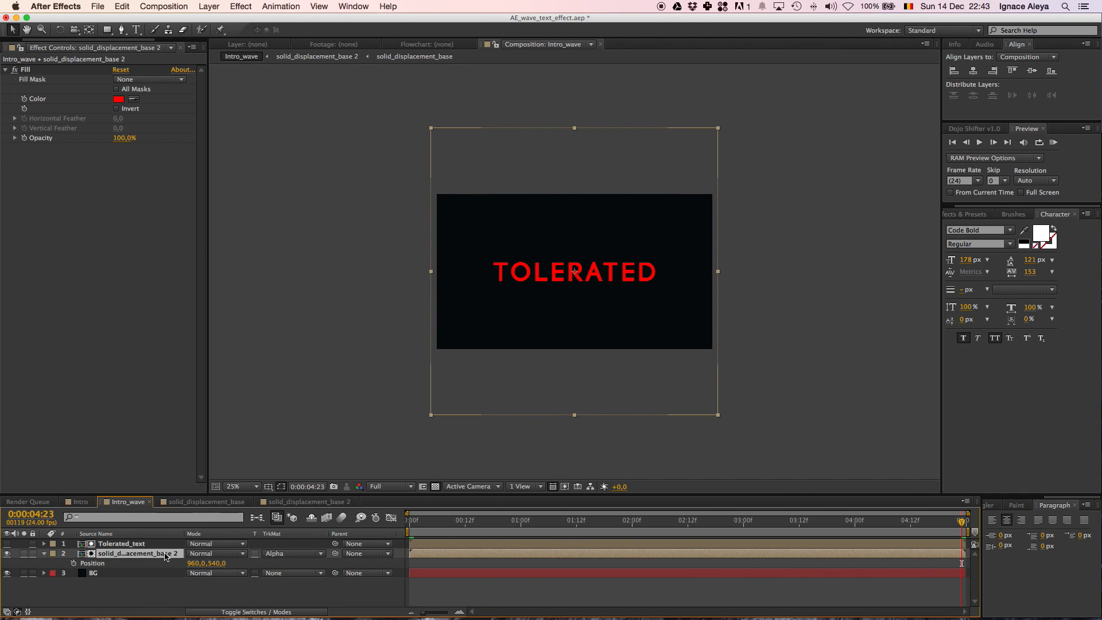
left_click(409, 523)
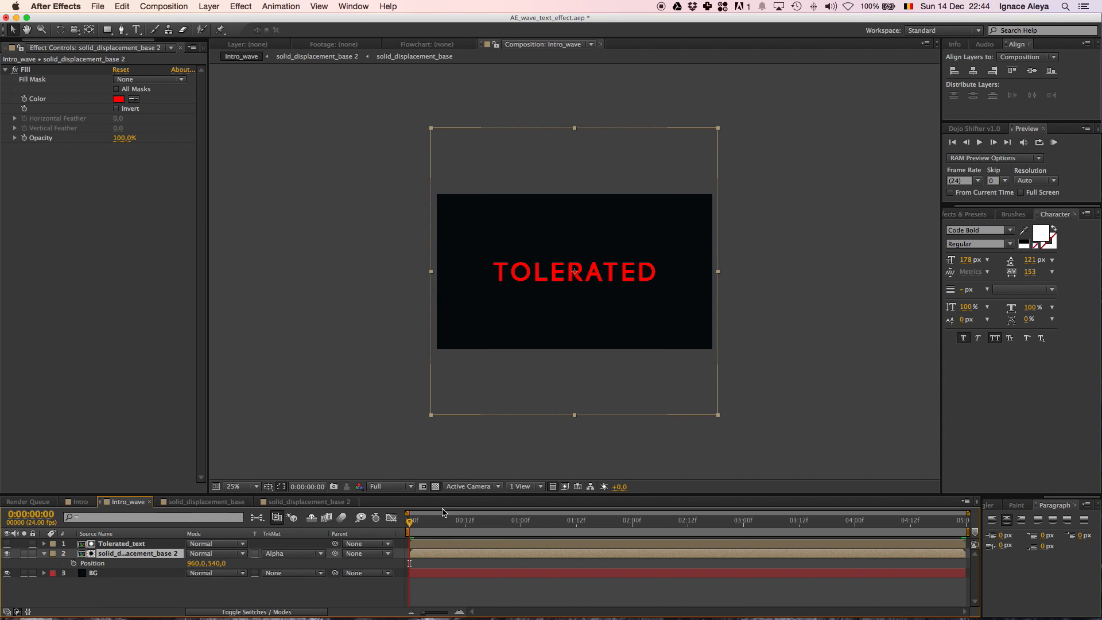
left_click(73, 564)
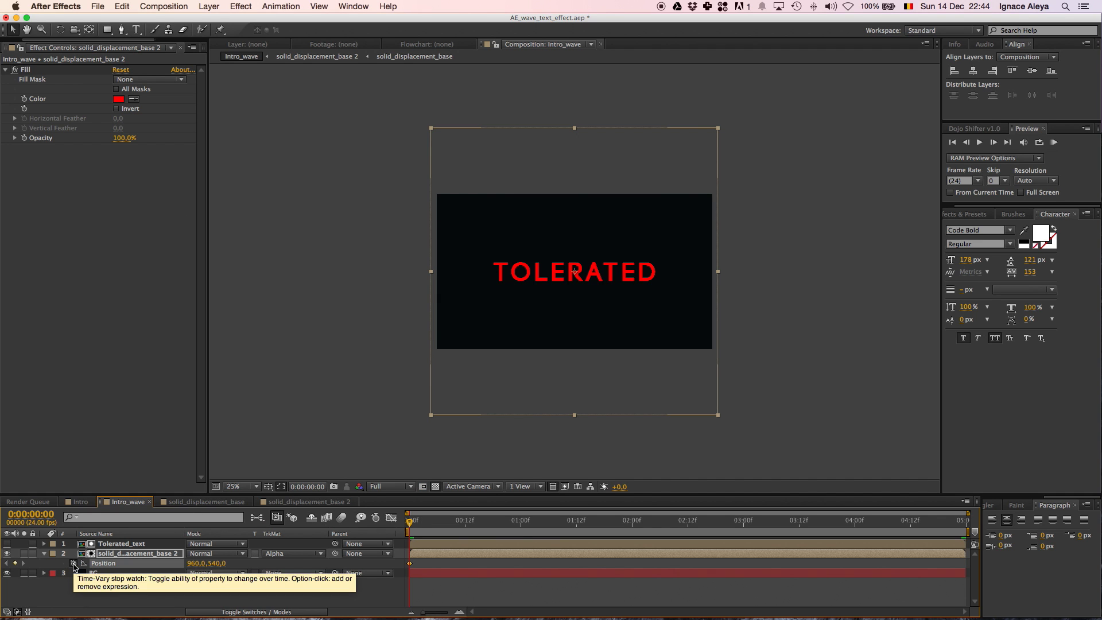
left_click_drag(410, 529, 414, 527)
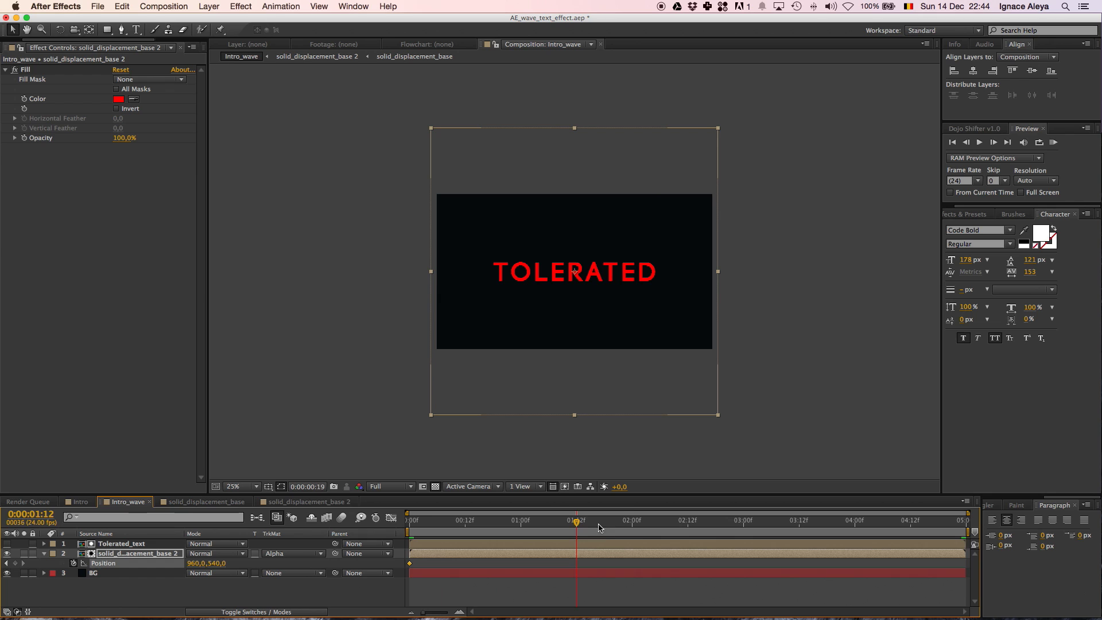
left_click_drag(599, 527, 630, 529)
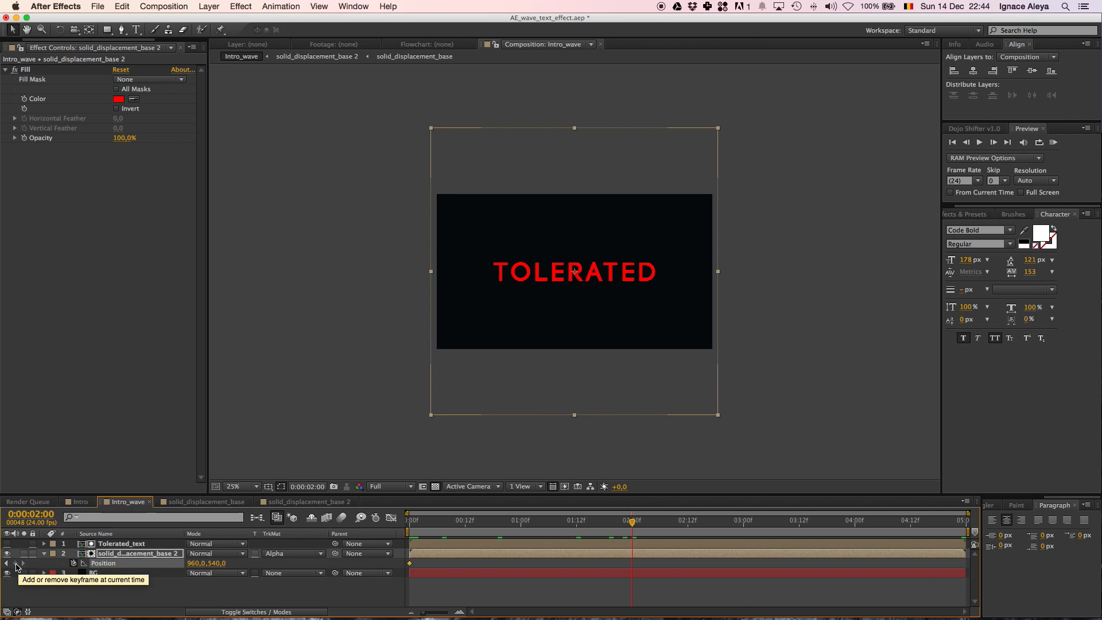
left_click(15, 564)
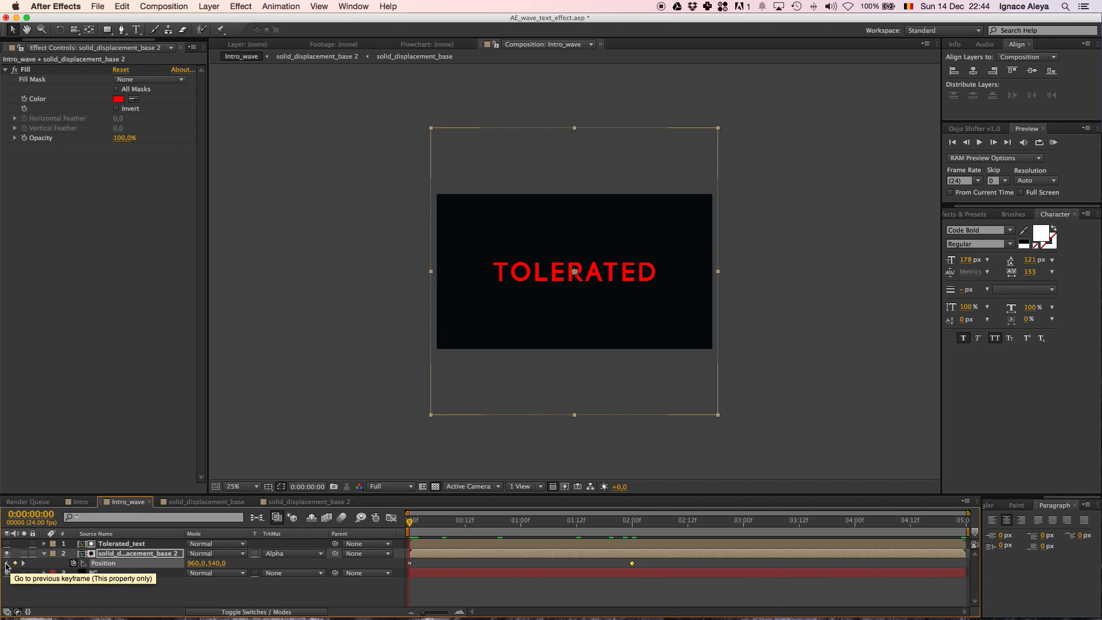
Step: Set Position to 960,1572 at 0s and 960,1224 at 2s so the matte rises
left_click(7, 564)
left_click(423, 556)
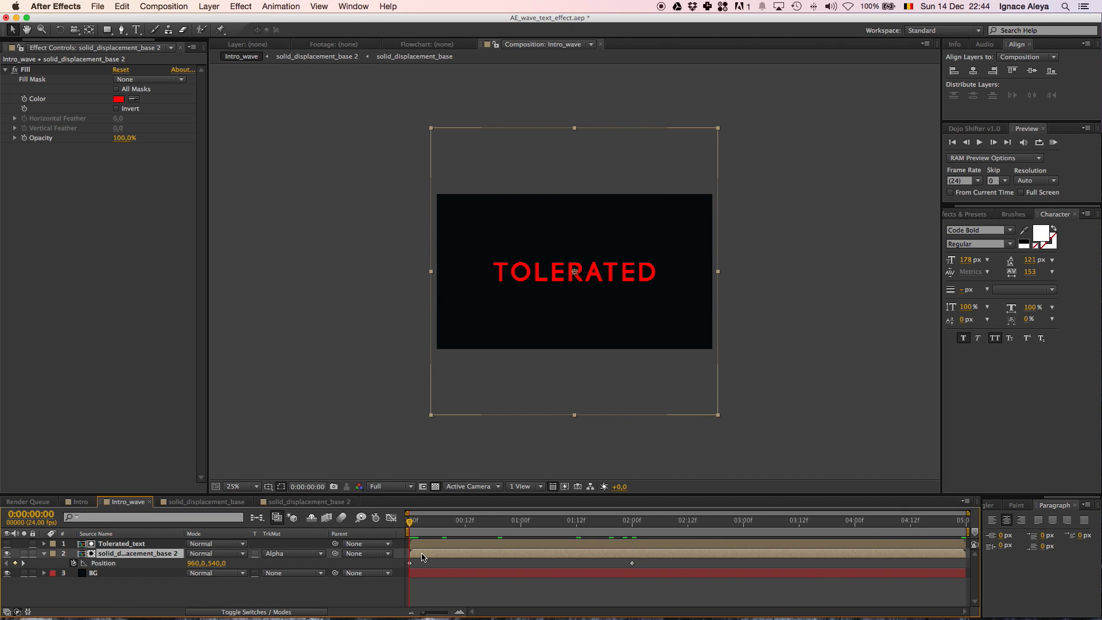
left_click_drag(515, 146, 517, 295)
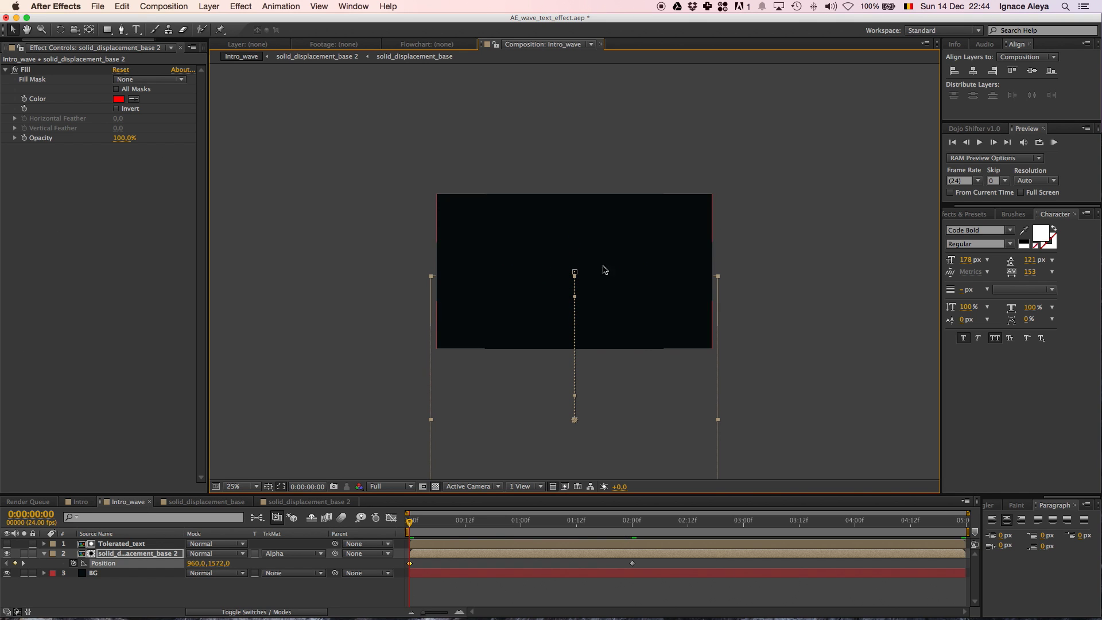
left_click_drag(409, 528, 631, 535)
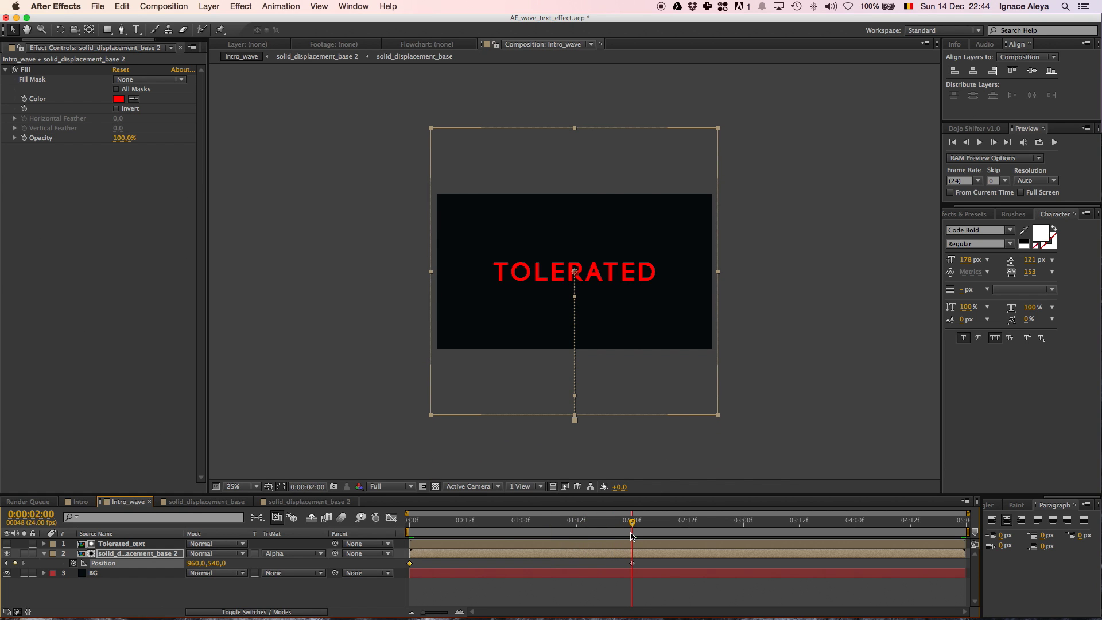
left_click_drag(621, 201, 620, 301)
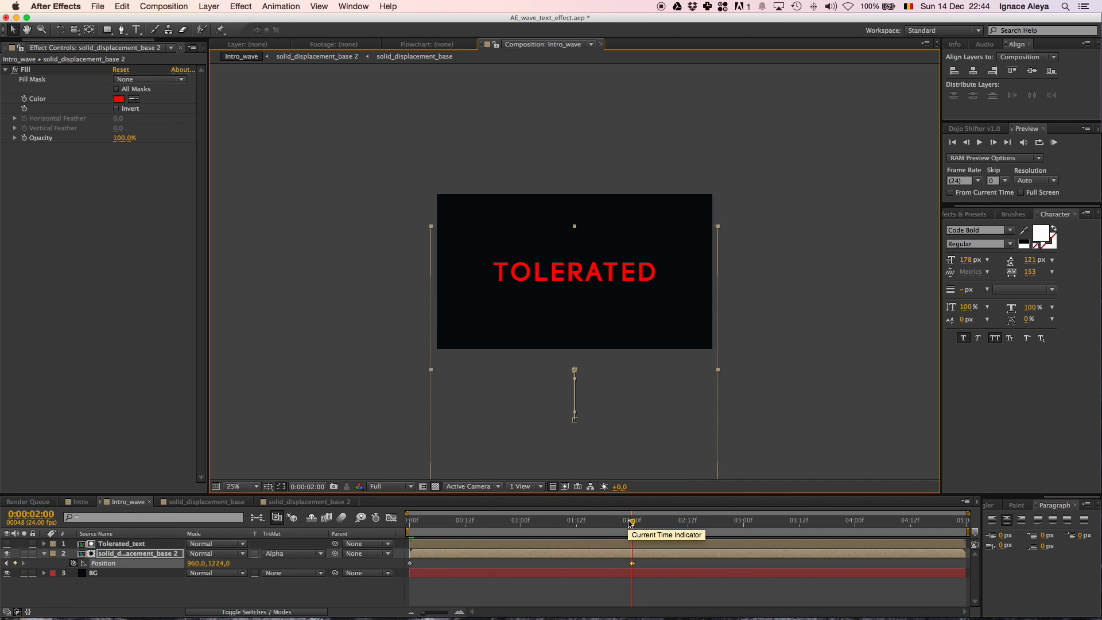
left_click_drag(632, 521, 511, 541)
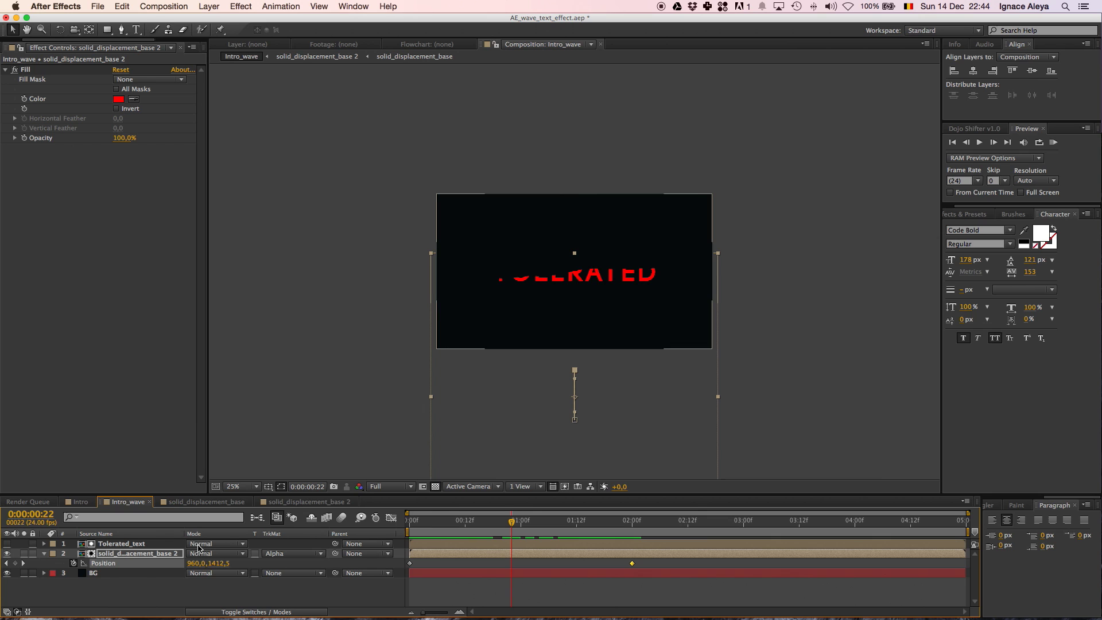
Step: Change the matte's Fill colour to pale bluish white E8EFF4
left_click(118, 100)
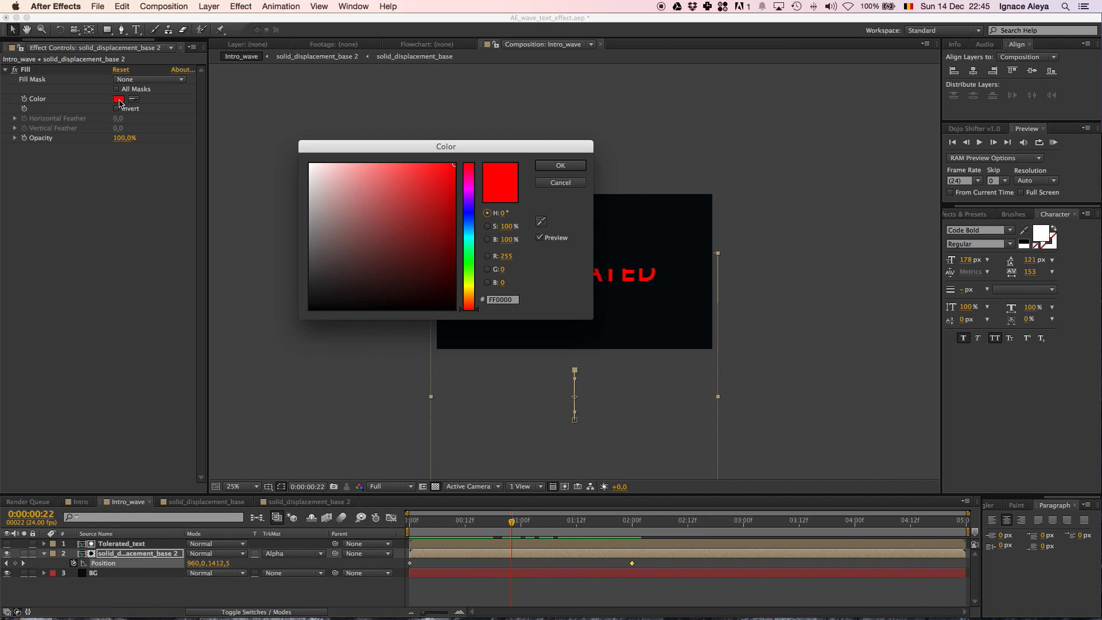
left_click_drag(355, 180, 313, 168)
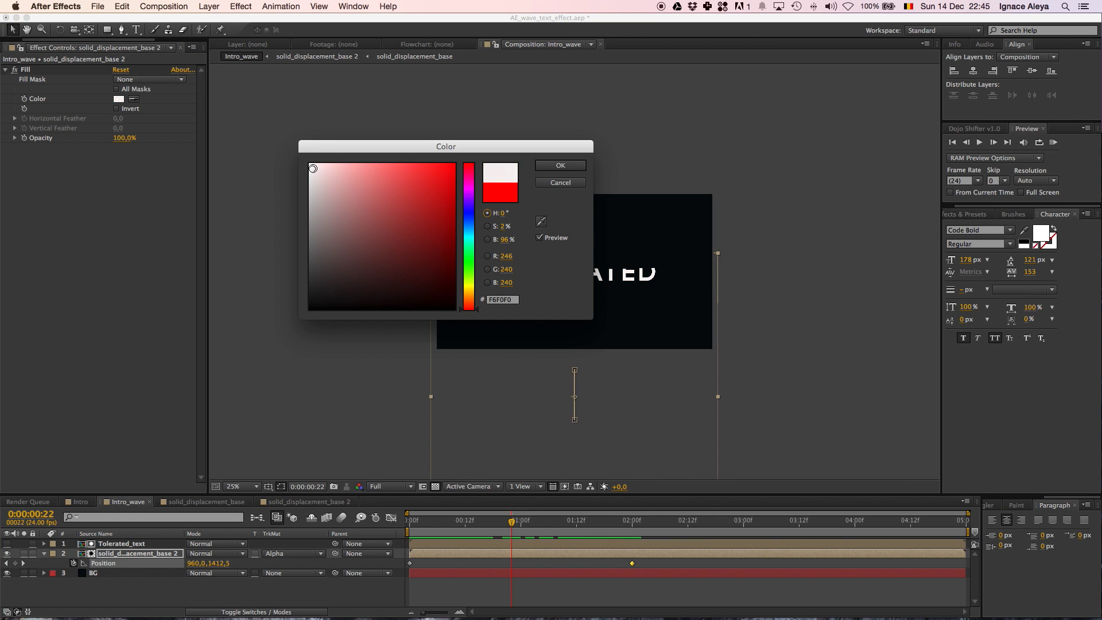
left_click(471, 229)
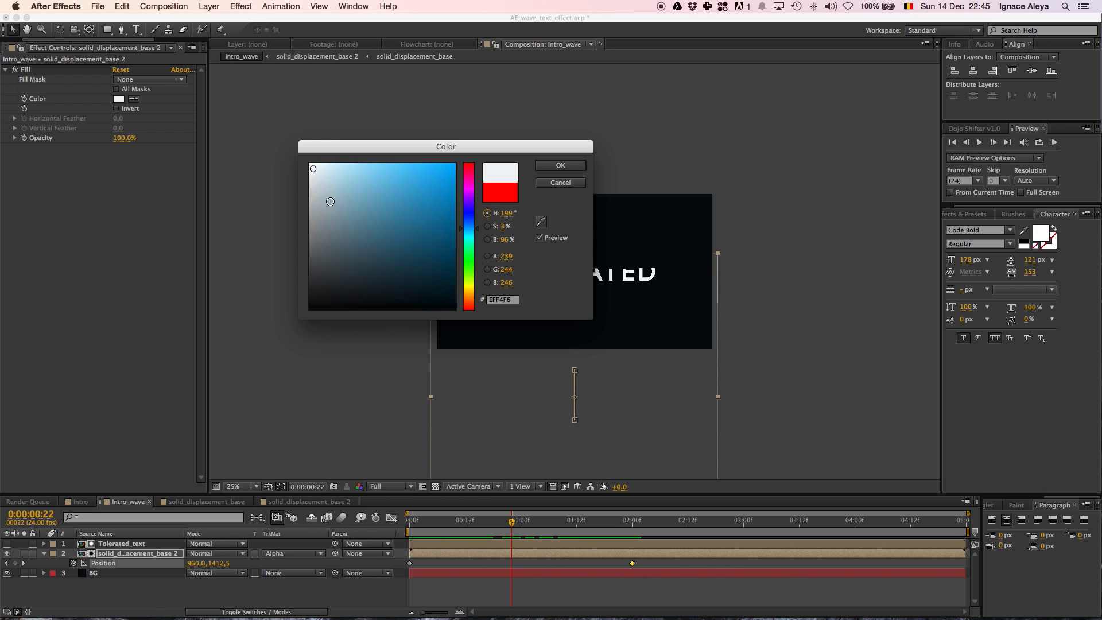
left_click_drag(318, 170, 317, 169)
left_click(471, 294)
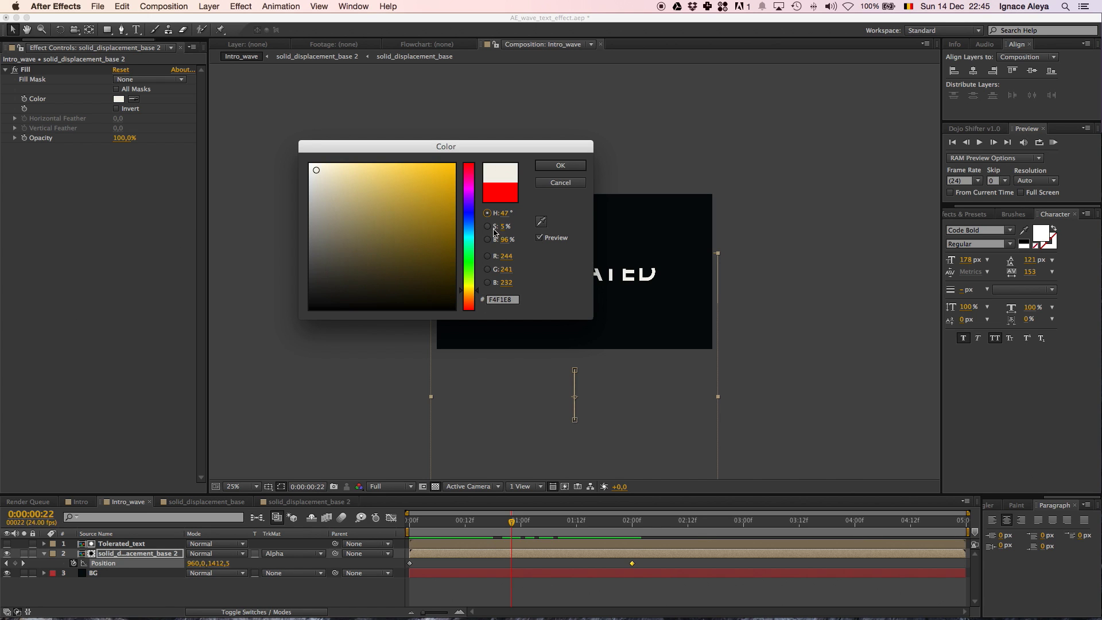
left_click(470, 229)
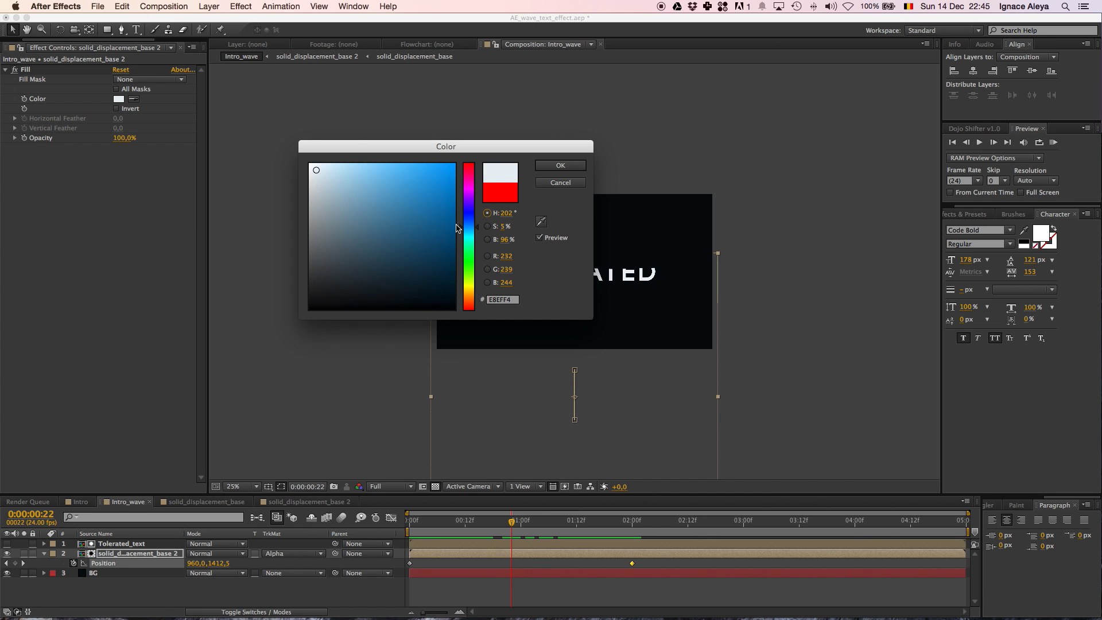
left_click(557, 166)
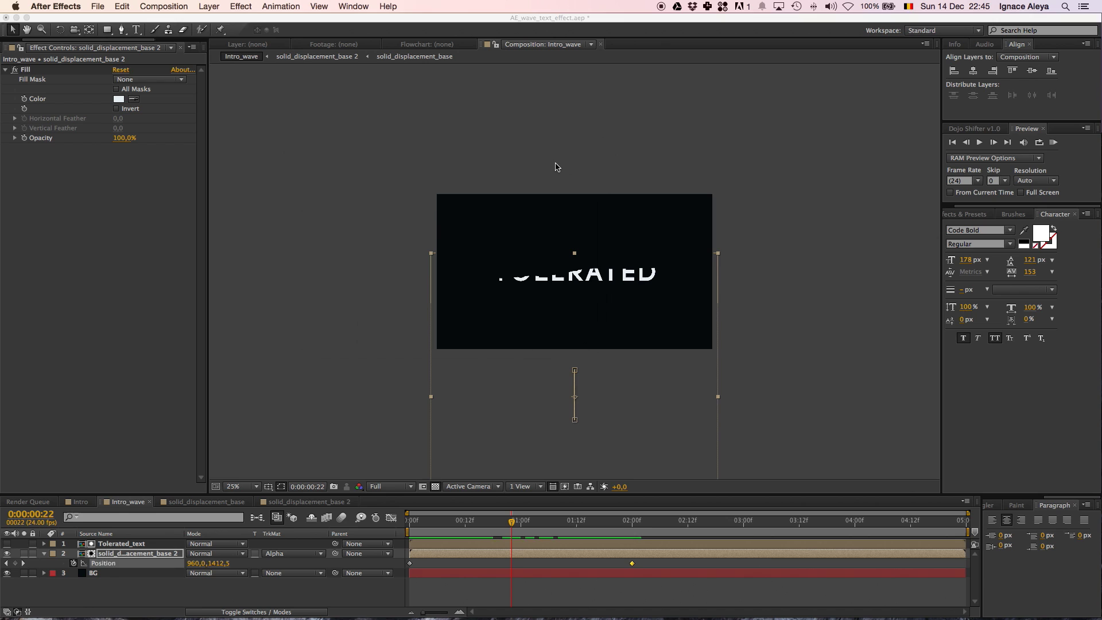
Step: Duplicate Tolerated_text and the wavy matte layer, sliding the copies to start near 00:12f
left_click(123, 545)
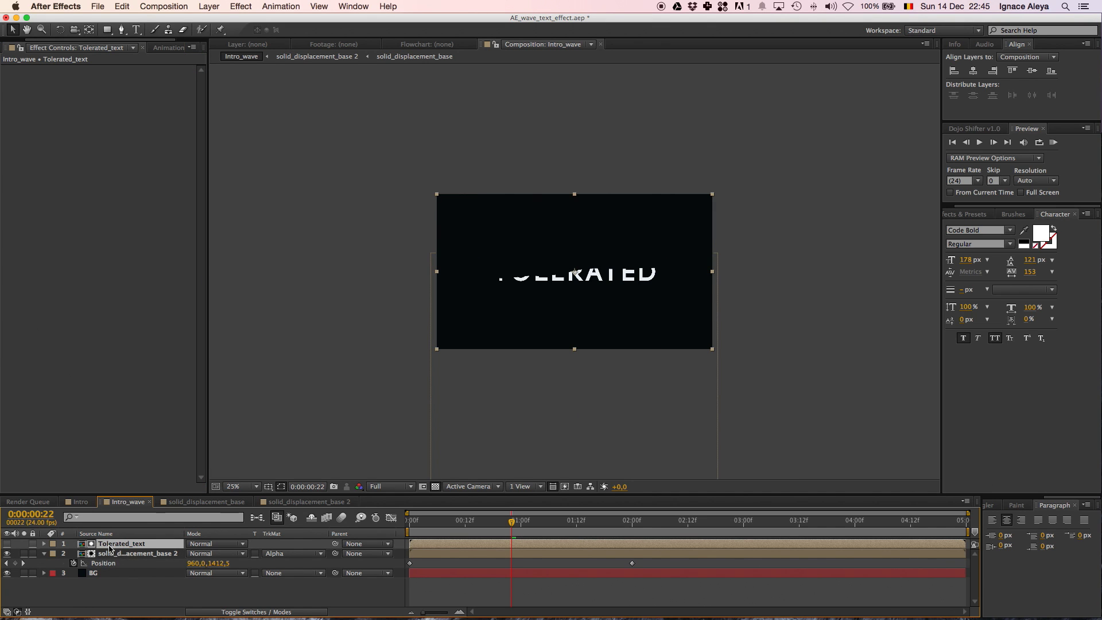
left_click(115, 555, "shift")
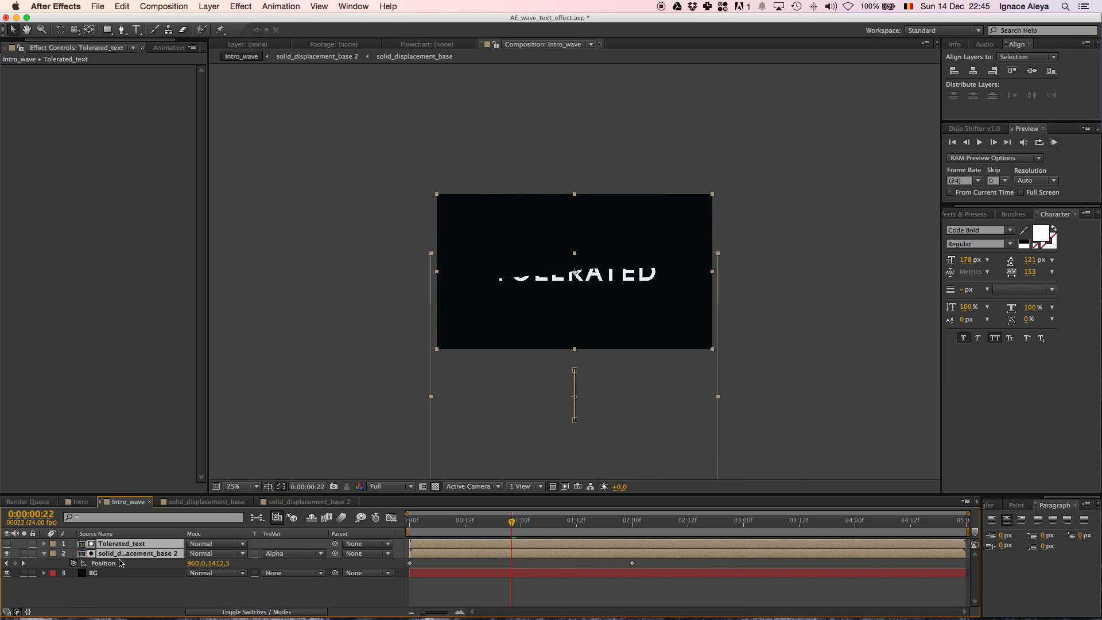
left_click(122, 6)
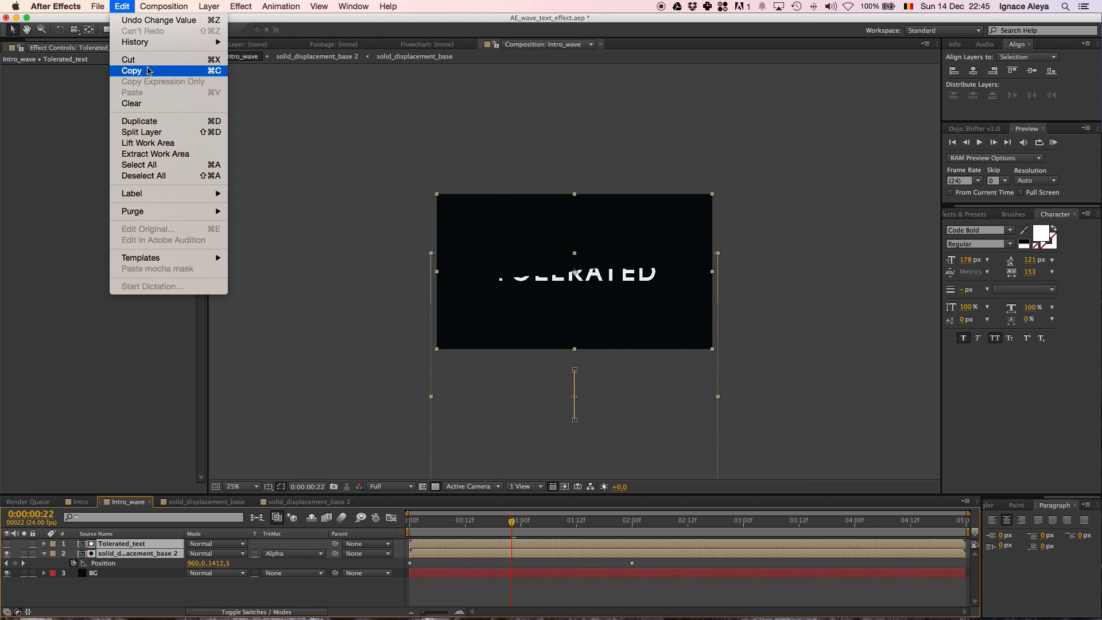
left_click(202, 122)
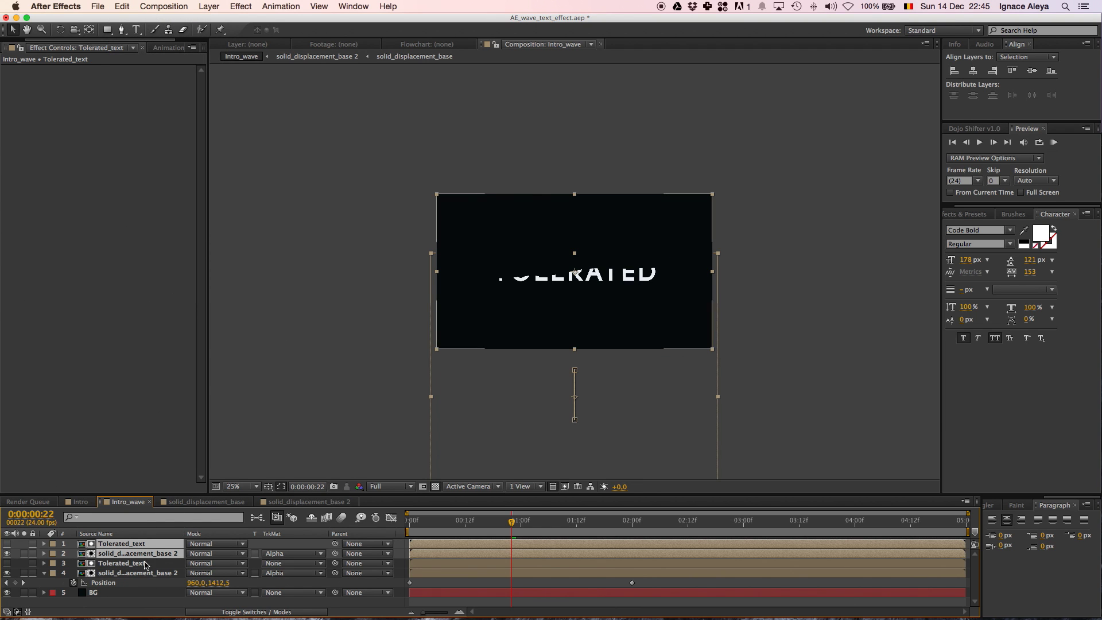
left_click_drag(427, 546, 514, 538)
Step: Set the copied matte's Fill colour to light blue 99C1D9
left_click(457, 551)
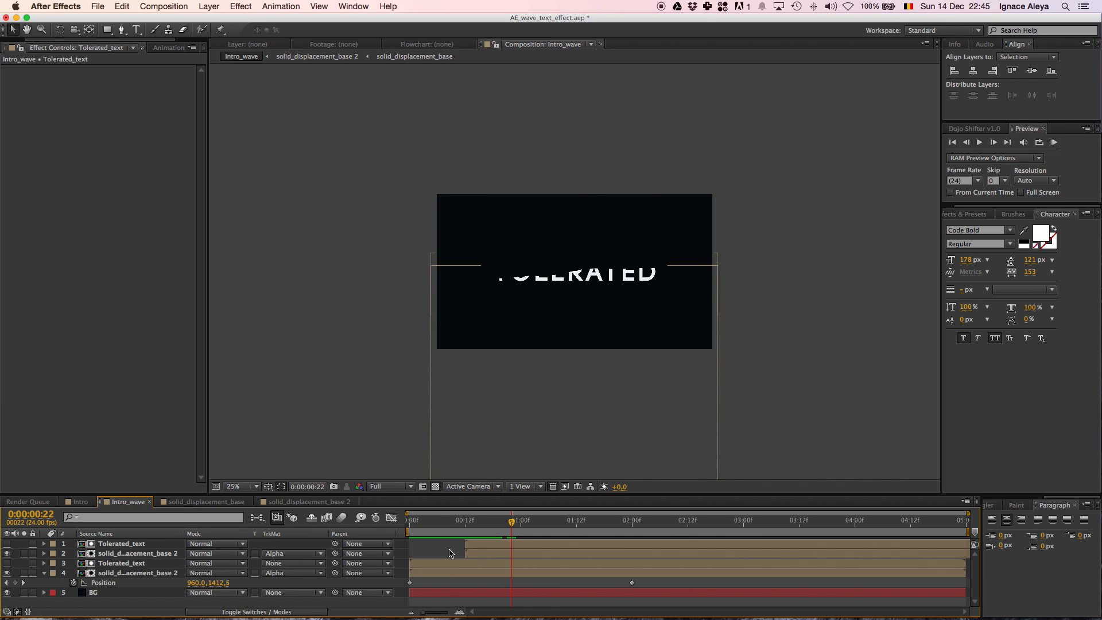
left_click(476, 553)
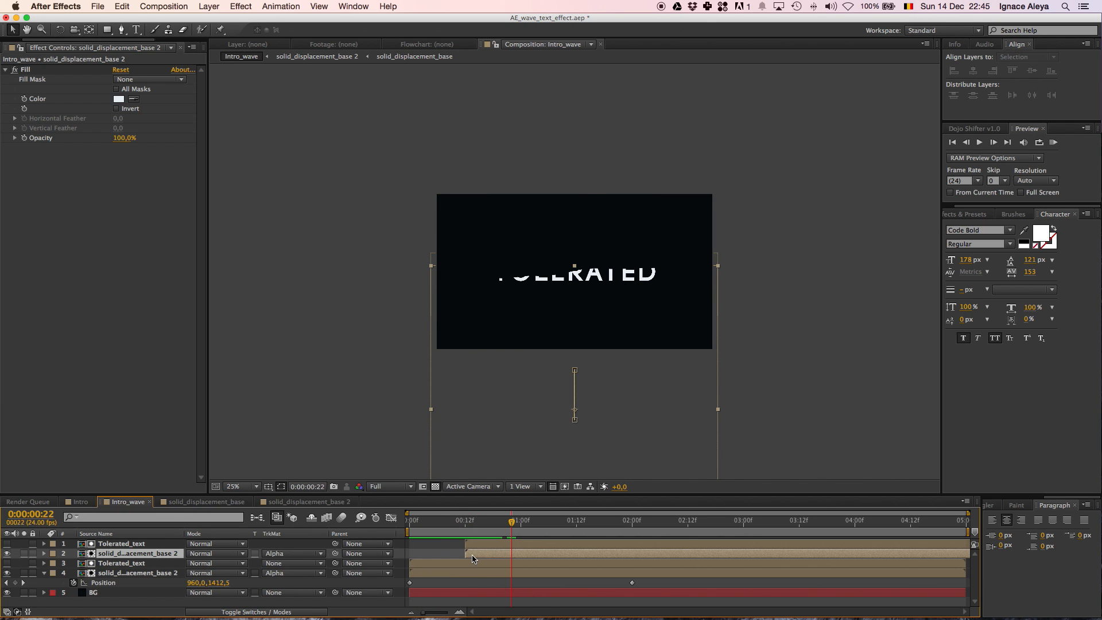
left_click(118, 100)
left_click(352, 185)
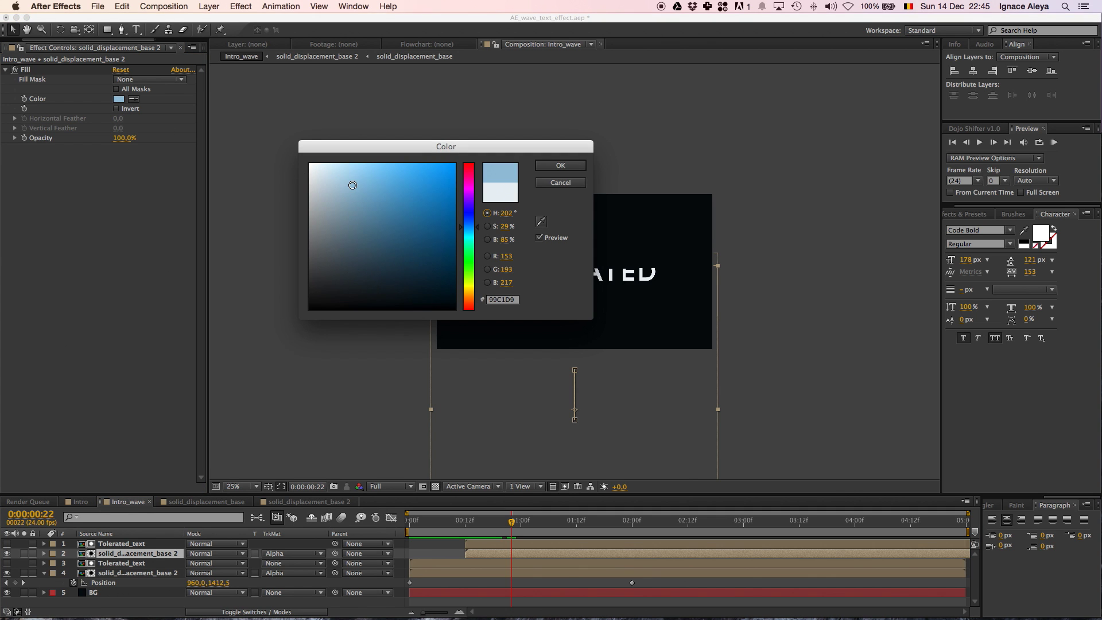
left_click(556, 166)
Step: Duplicate the top text and matte pair with Cmd+D and shift it to start at 01:00f
left_click(143, 563)
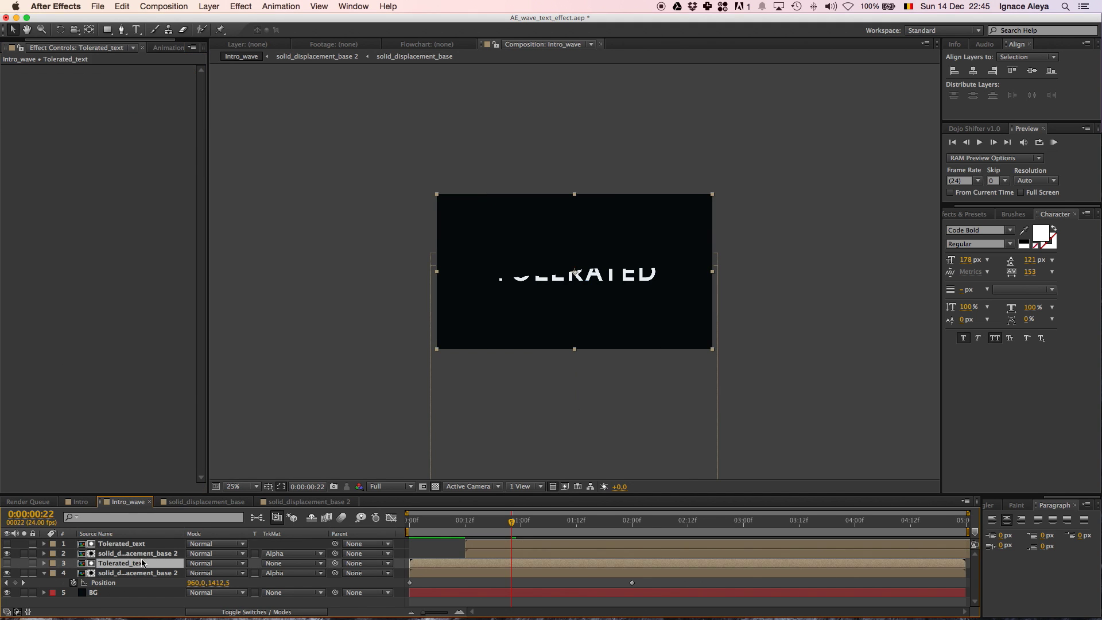
left_click(143, 554)
left_click(124, 543)
left_click(143, 555, "shift")
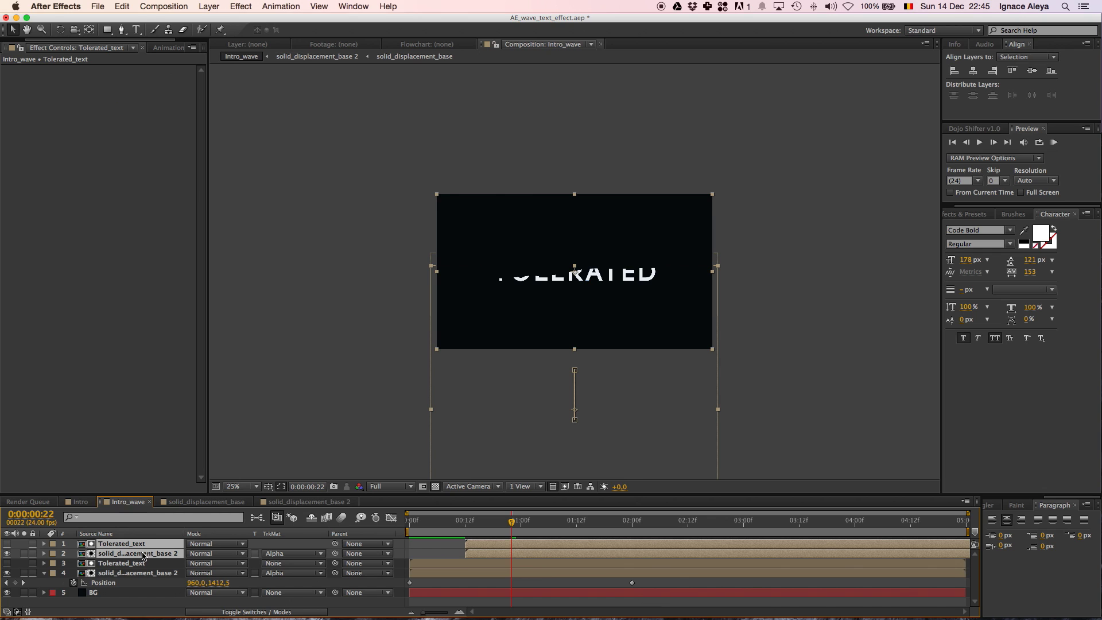
key("super+d")
left_click_drag(489, 543, 544, 547)
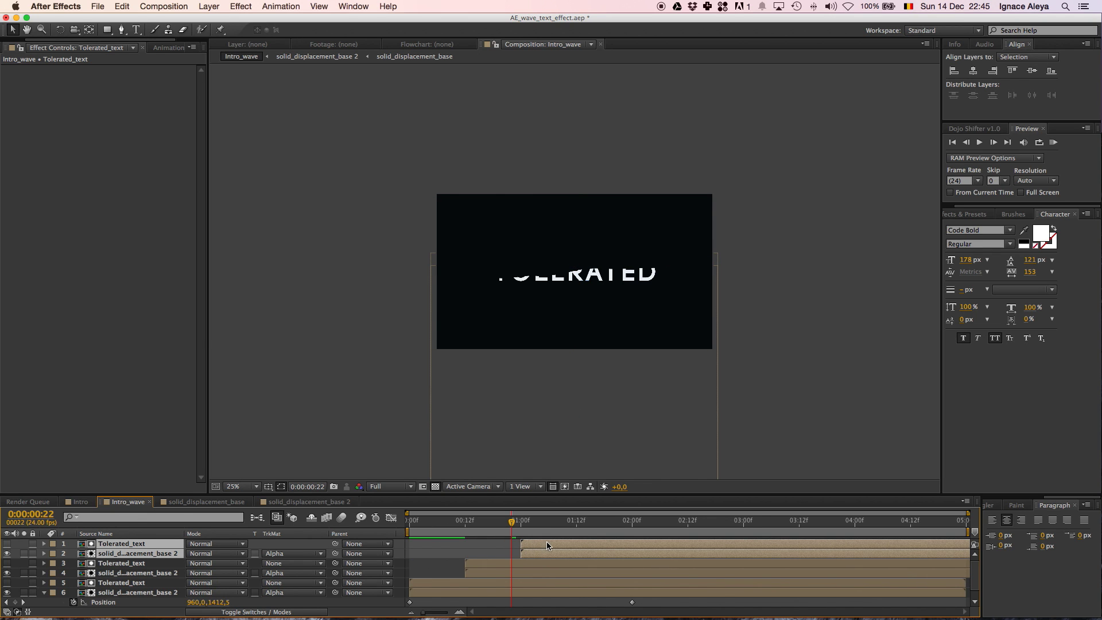
left_click(548, 523)
Step: Give the newest matte a deeper blue 5188A9 Fill
left_click(428, 461)
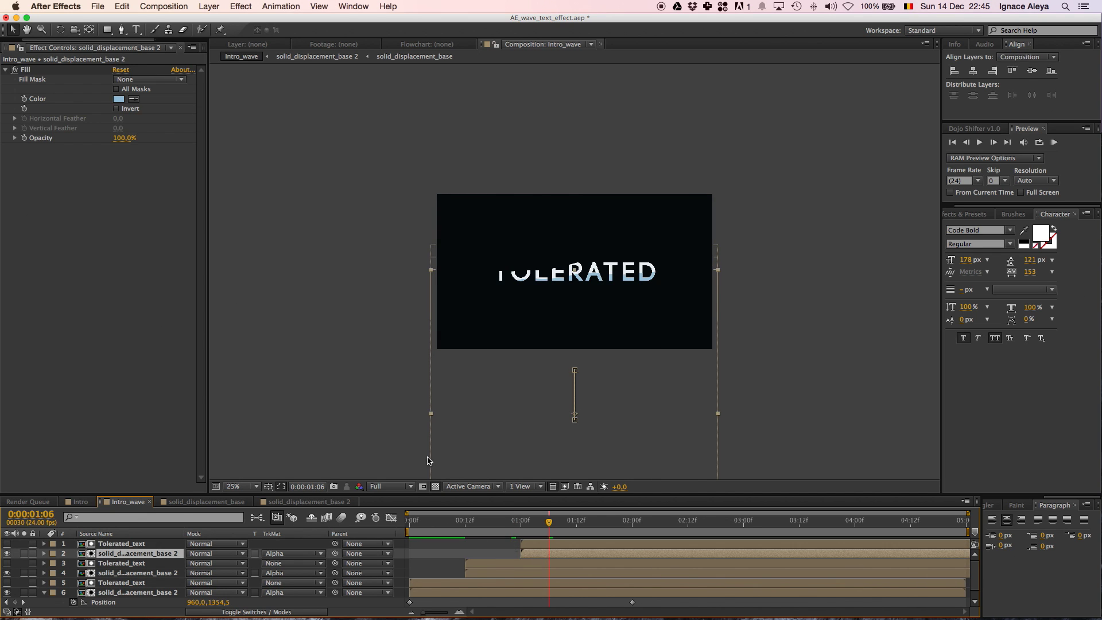
left_click(118, 99)
left_click(386, 212)
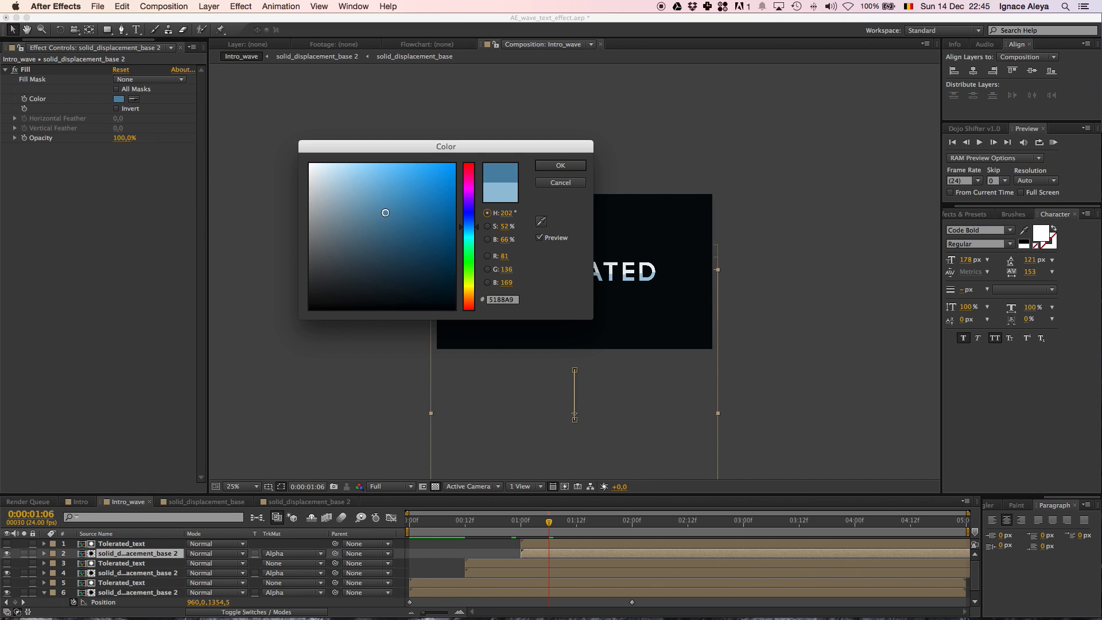
left_click(566, 166)
left_click(540, 543, "shift")
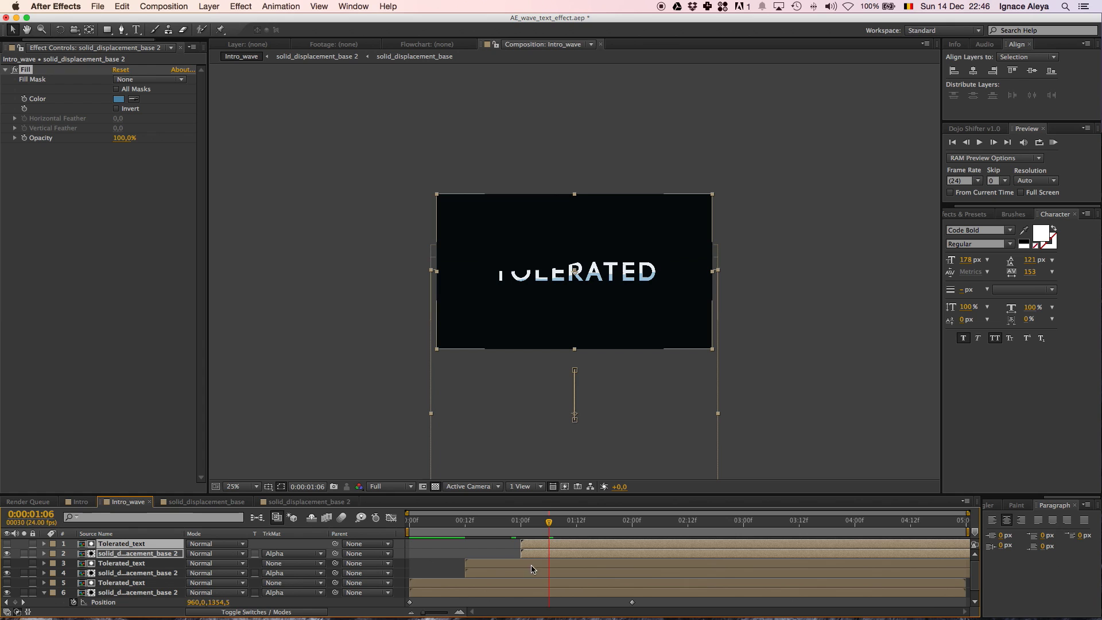
Step: Duplicate the top pair, start it near 01:12f, and give its matte a richer blue fill
left_click(155, 553)
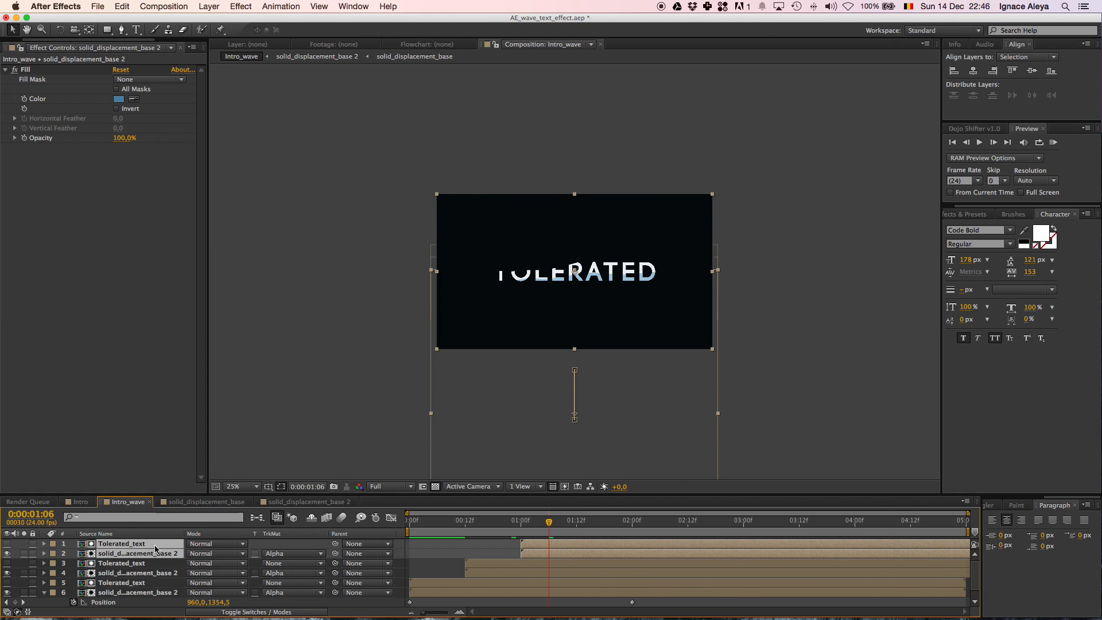
key("super+d")
left_click_drag(531, 553, 586, 555)
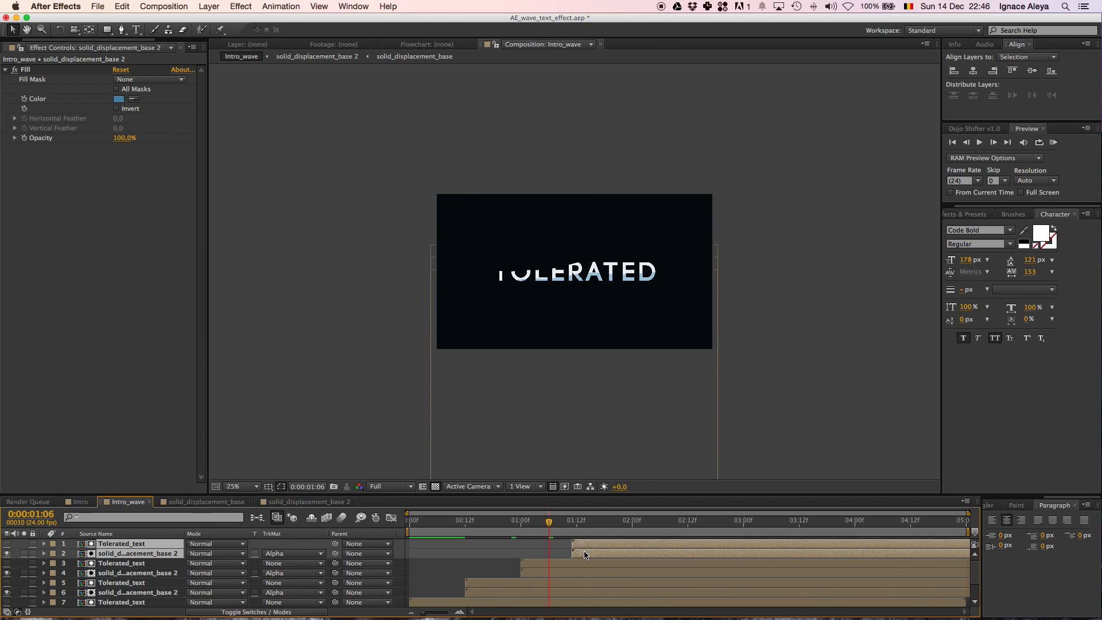
left_click(587, 555)
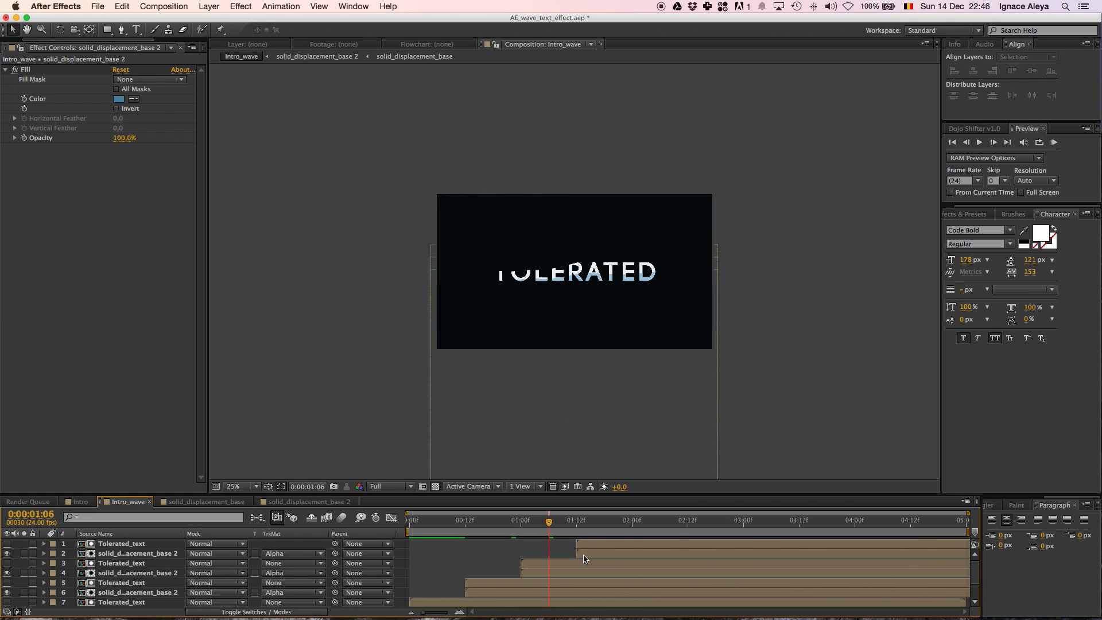
left_click(118, 99)
left_click(422, 227)
left_click(469, 224)
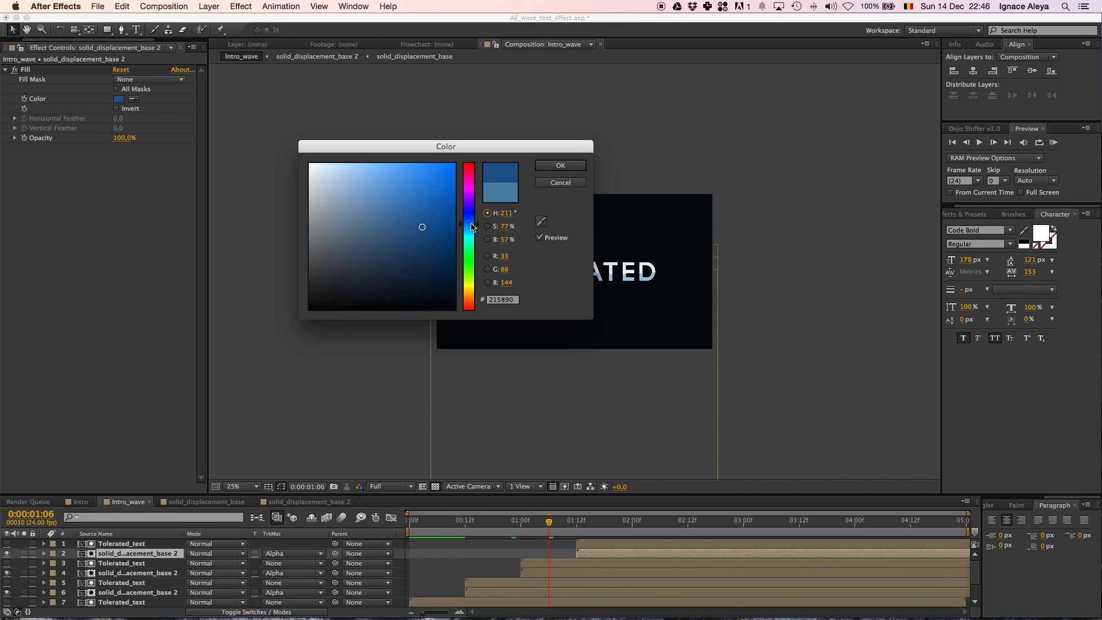
left_click_drag(439, 221, 431, 213)
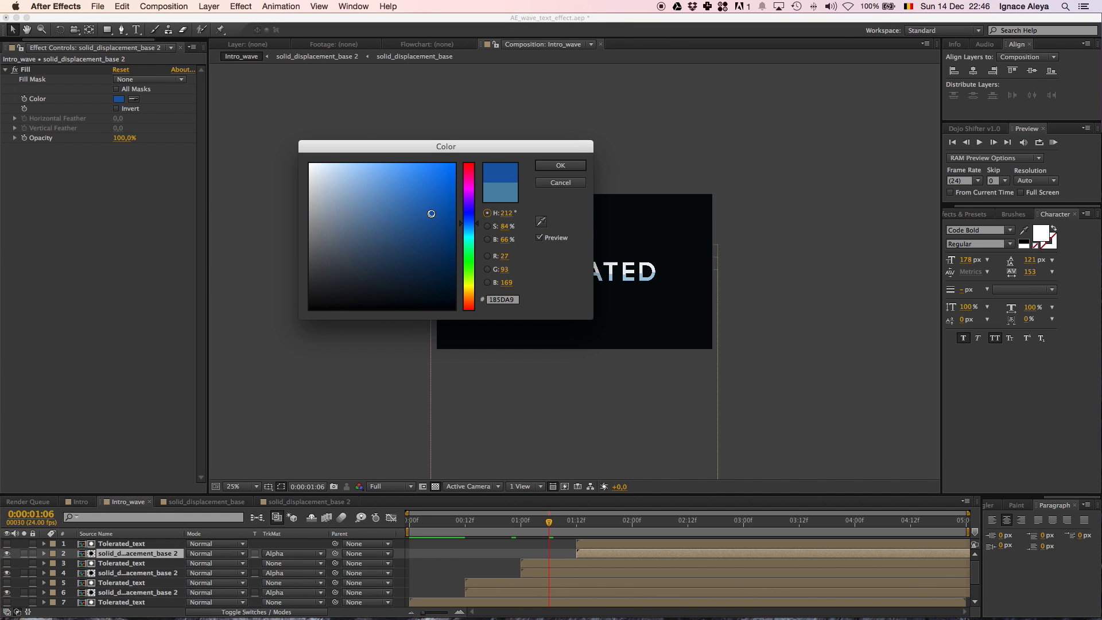
left_click(544, 166)
Step: Duplicate the top text and matte pair again and move the copies to start at 02:00
left_click(589, 545, "shift")
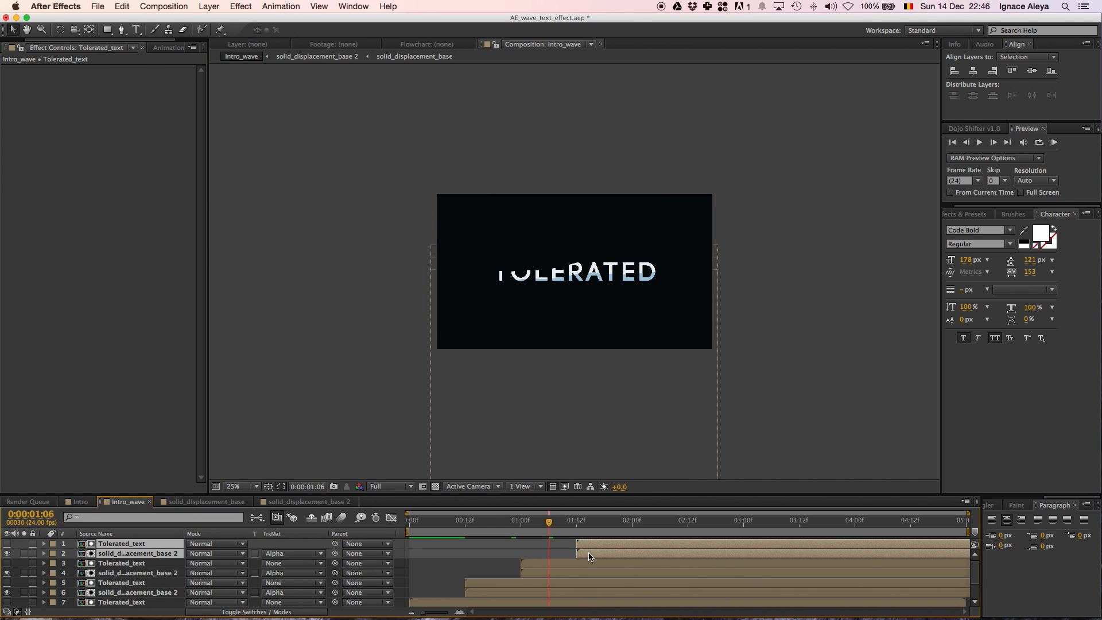
key("super+d")
left_click_drag(636, 554, 662, 546)
left_click(644, 524)
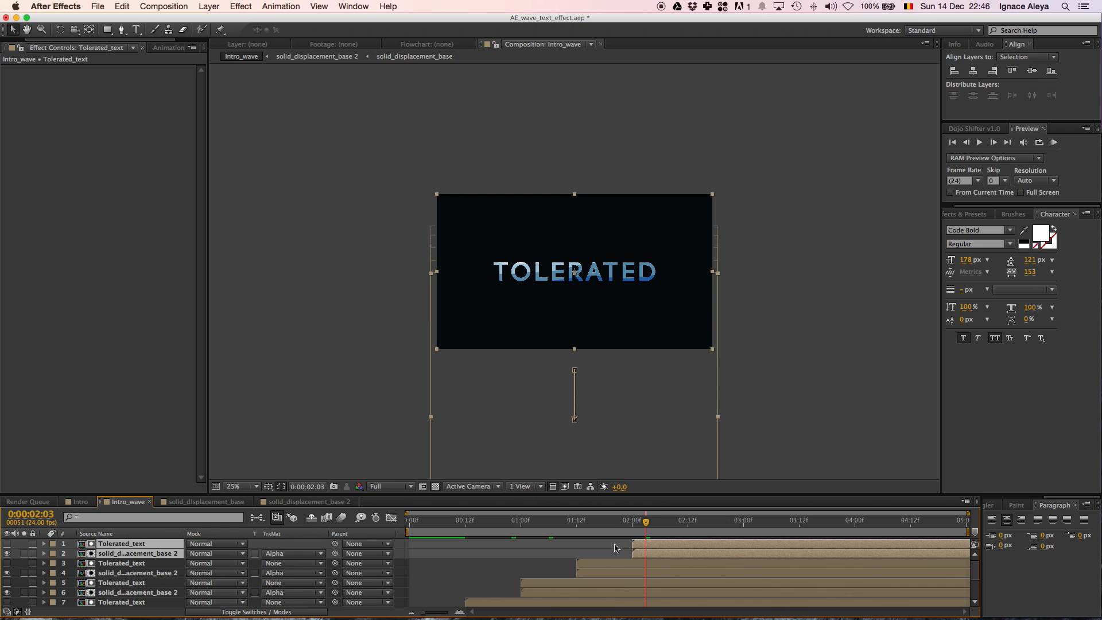
left_click(617, 552)
Step: Set the newest matte's Fill colour to deep blue 1A5290
left_click(639, 551)
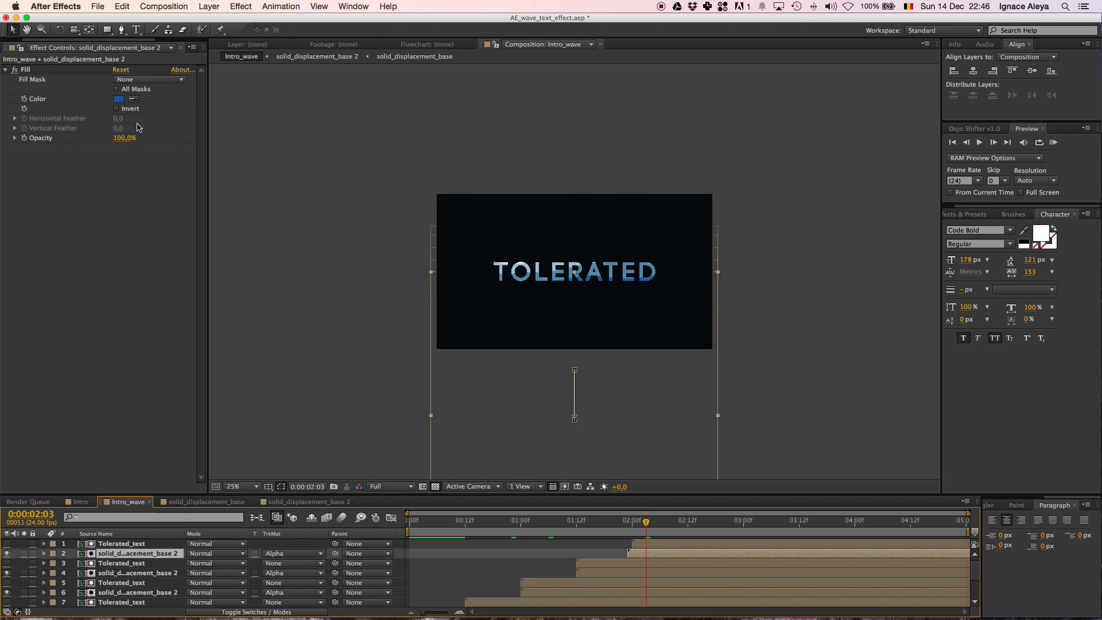
left_click(118, 99)
left_click(408, 180)
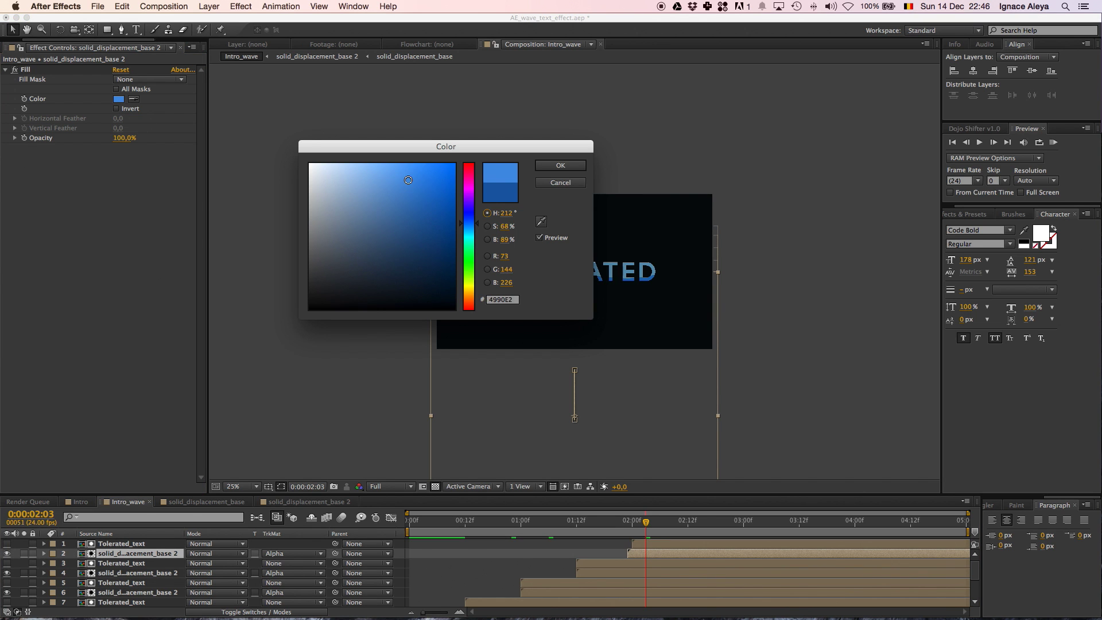
left_click(437, 175)
left_click_drag(472, 225, 472, 228)
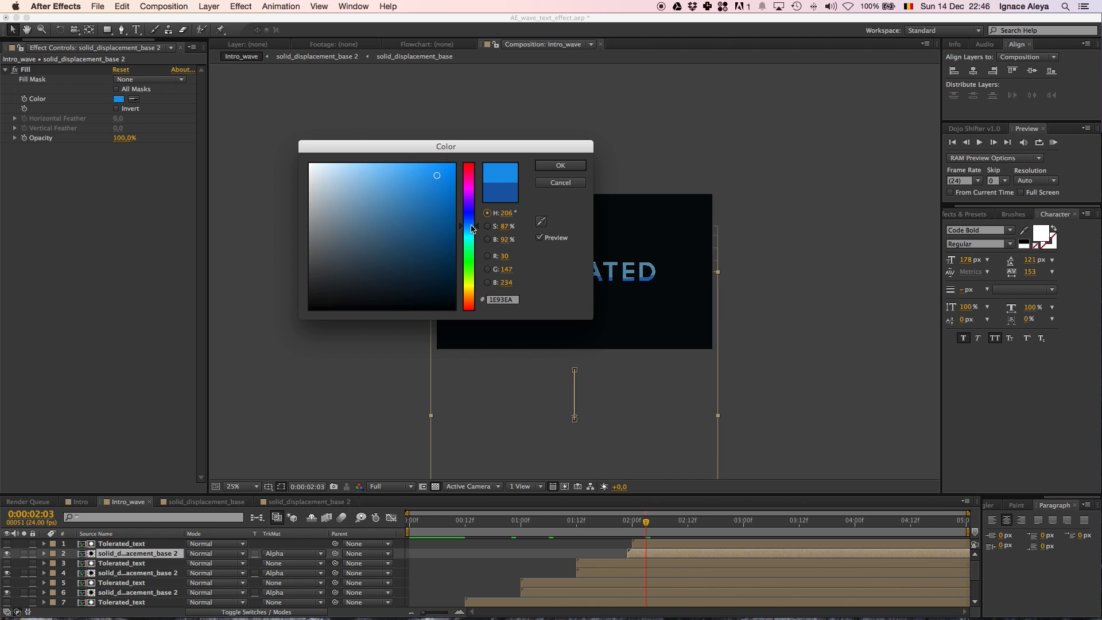
left_click(429, 228)
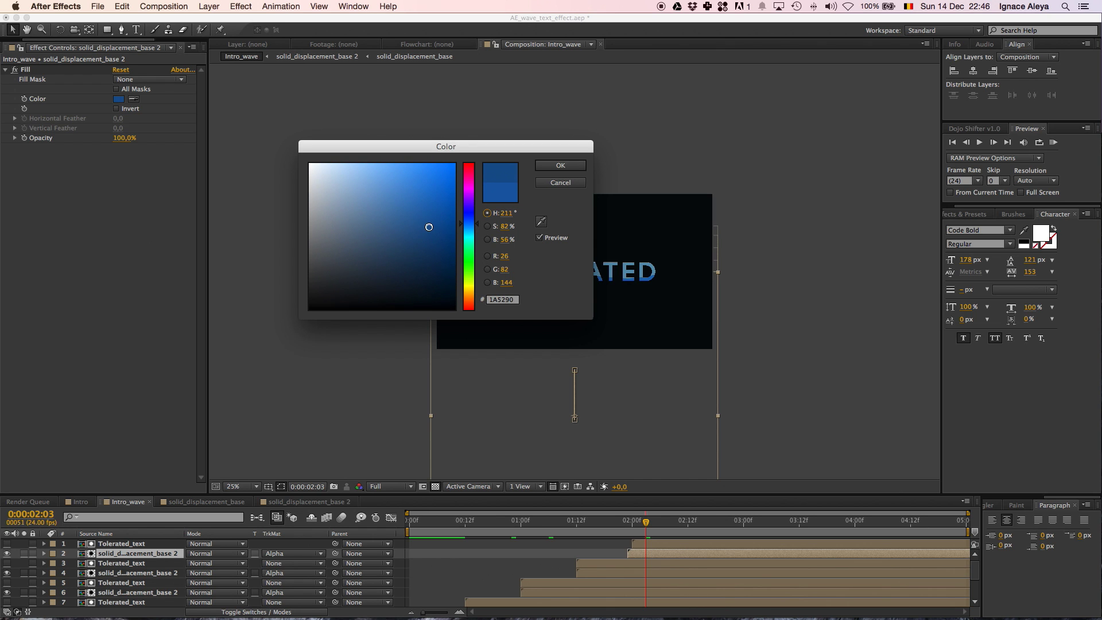
left_click(555, 165)
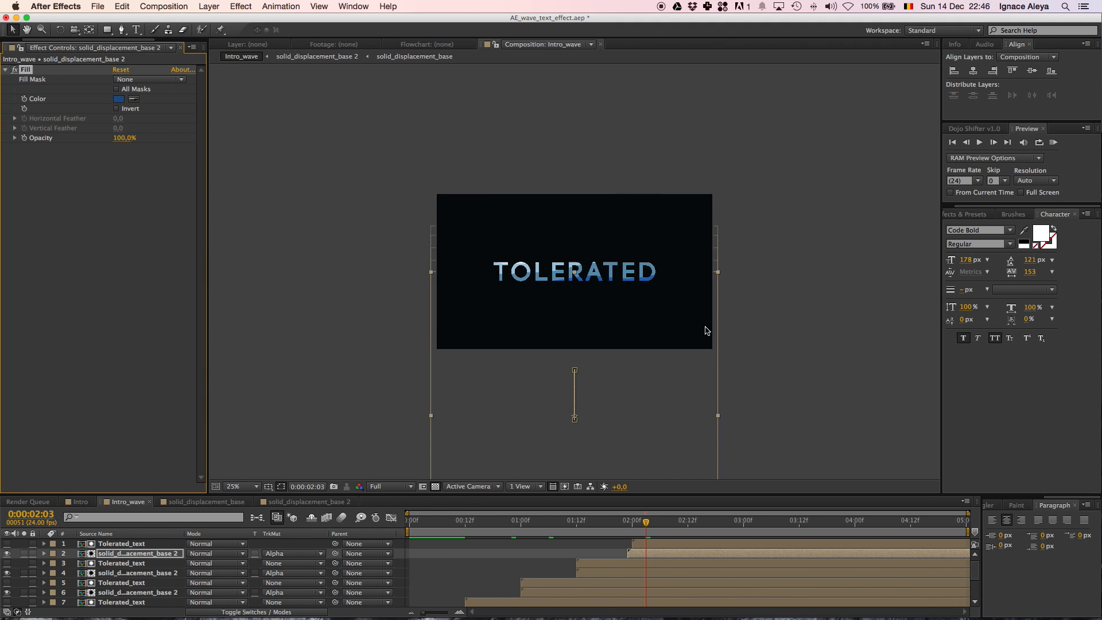
Step: Align layer 2's bar with layer 1 and set layer 4's Fill to medium blue 3169A9
key("period")
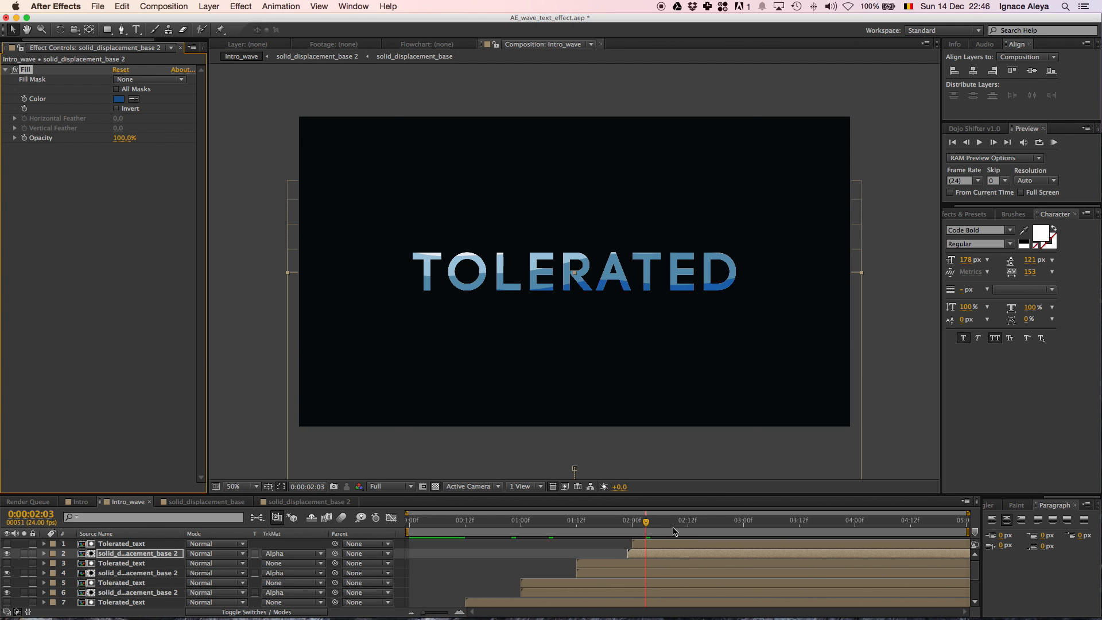
left_click_drag(643, 553, 648, 554)
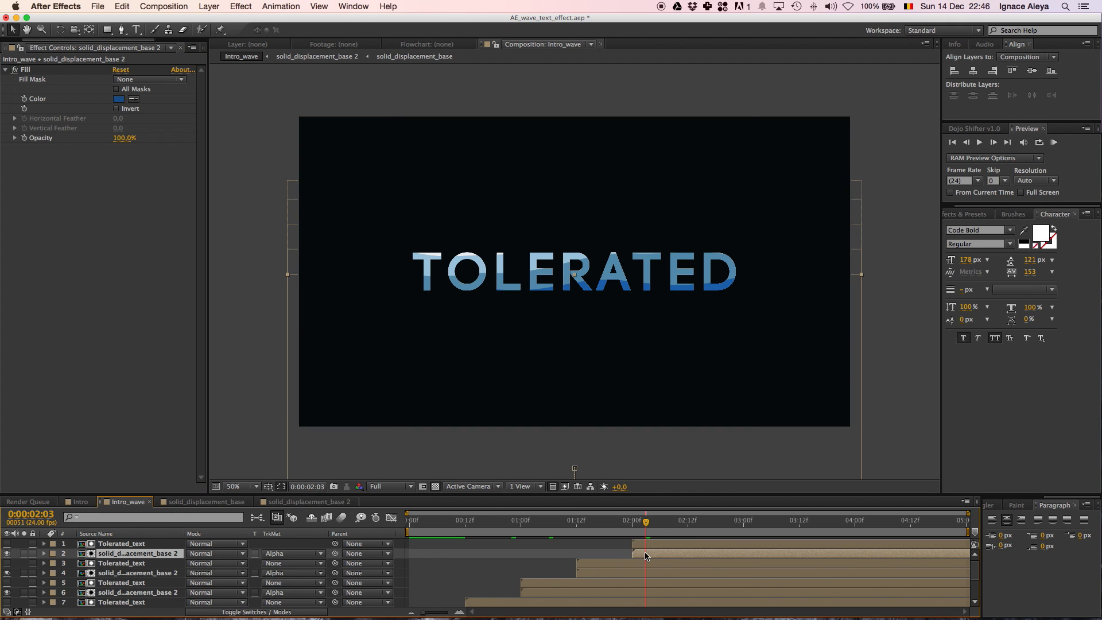
left_click(587, 575)
left_click(119, 99)
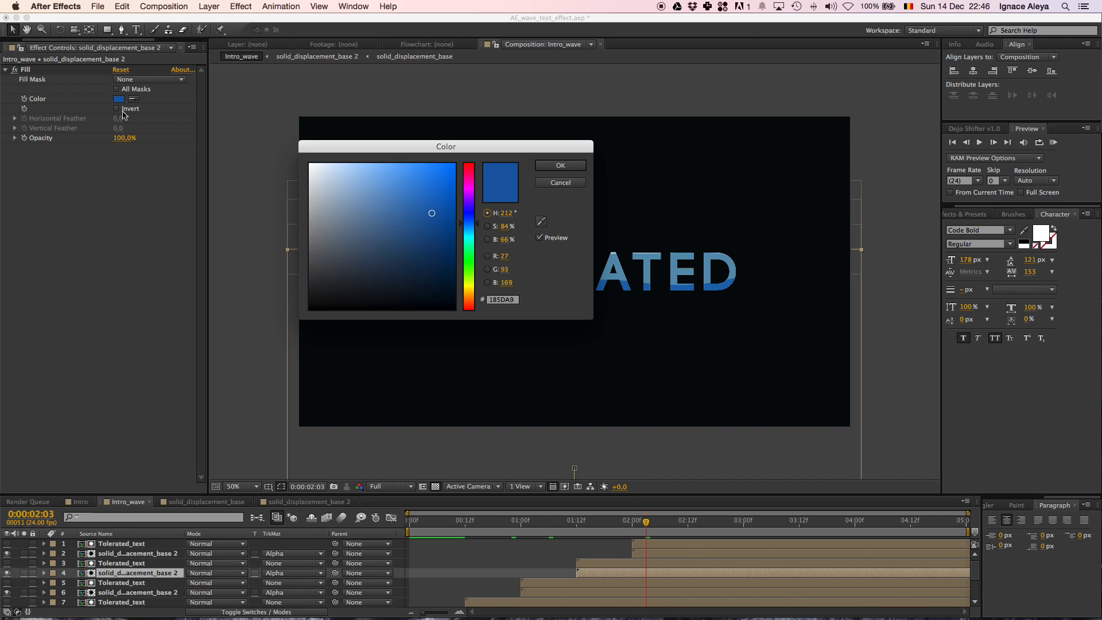
left_click(413, 212)
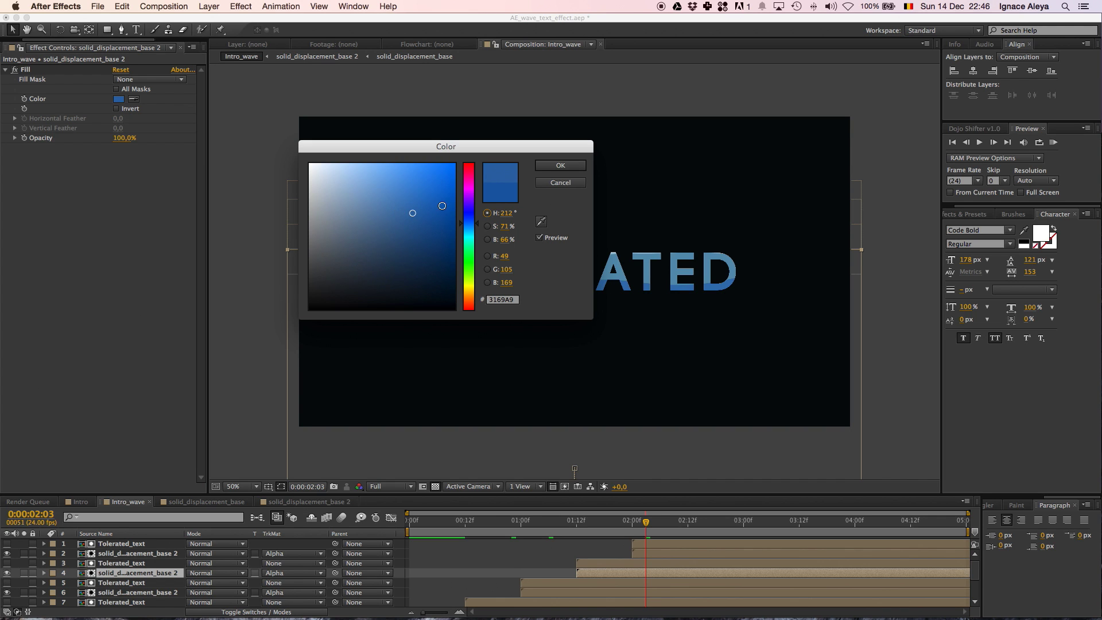
left_click(560, 166)
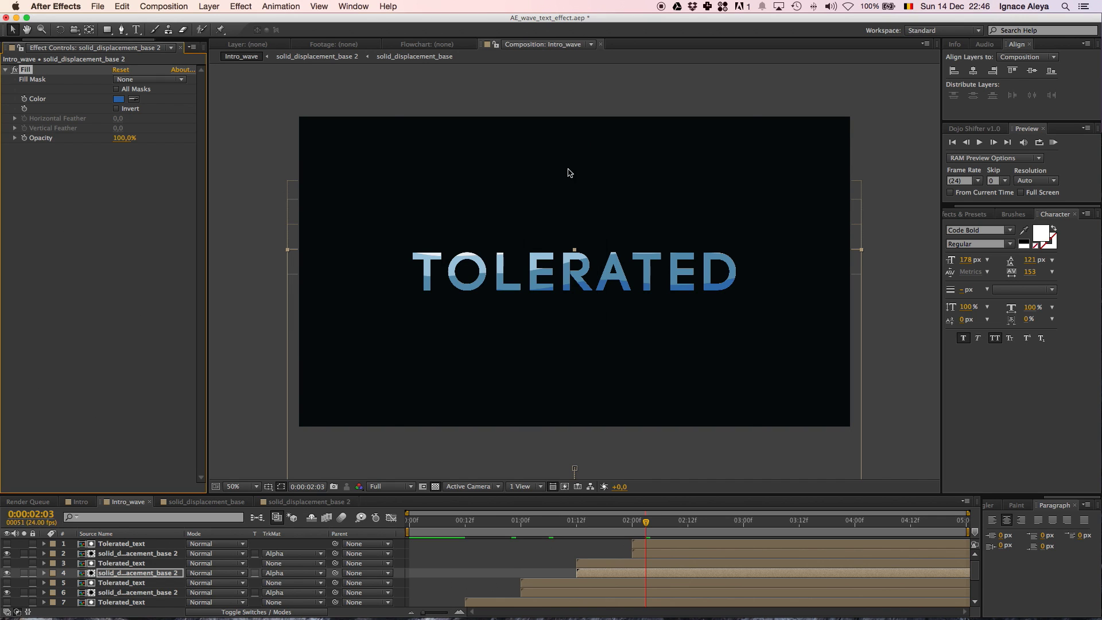
Step: Play a RAM preview of Intro_wave to check the blue TOLERATED copies
left_click(1053, 143)
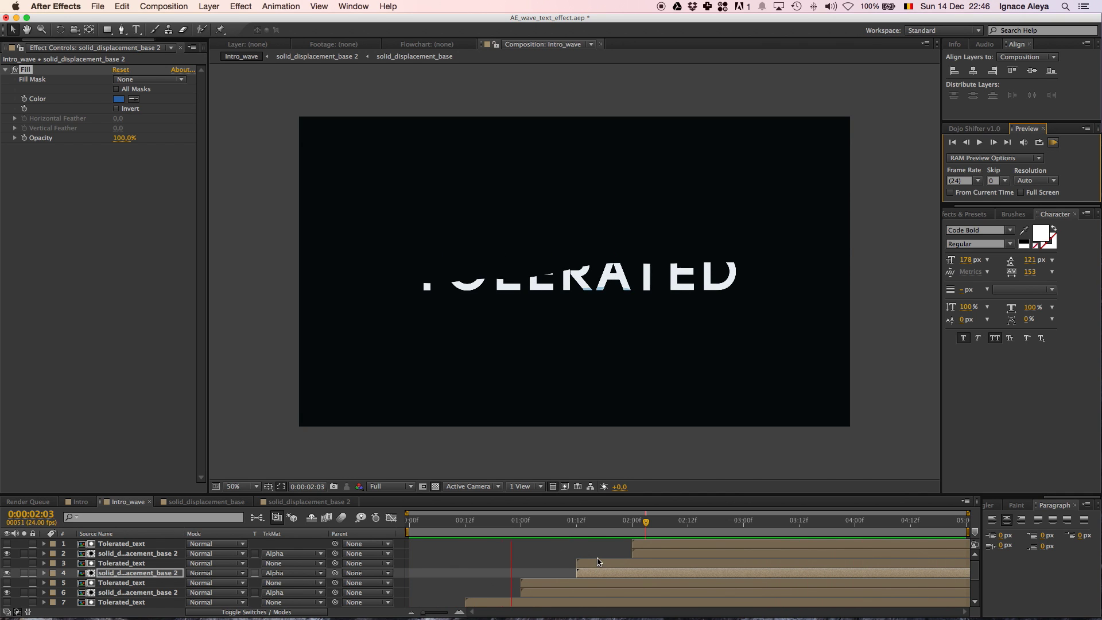
Step: Stop playback and shift text-and-matte pairs 7–8 and 5–6 earlier in the timeline
key("space")
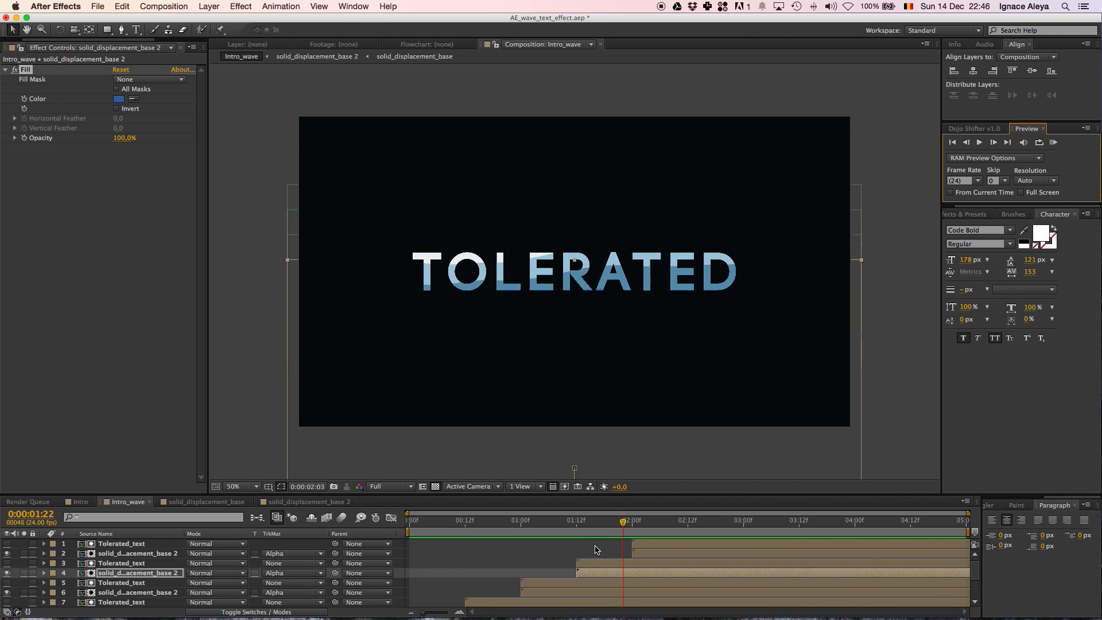
left_click(658, 547)
scroll(658, 551, "down", 1)
scroll(631, 553, "down", 3)
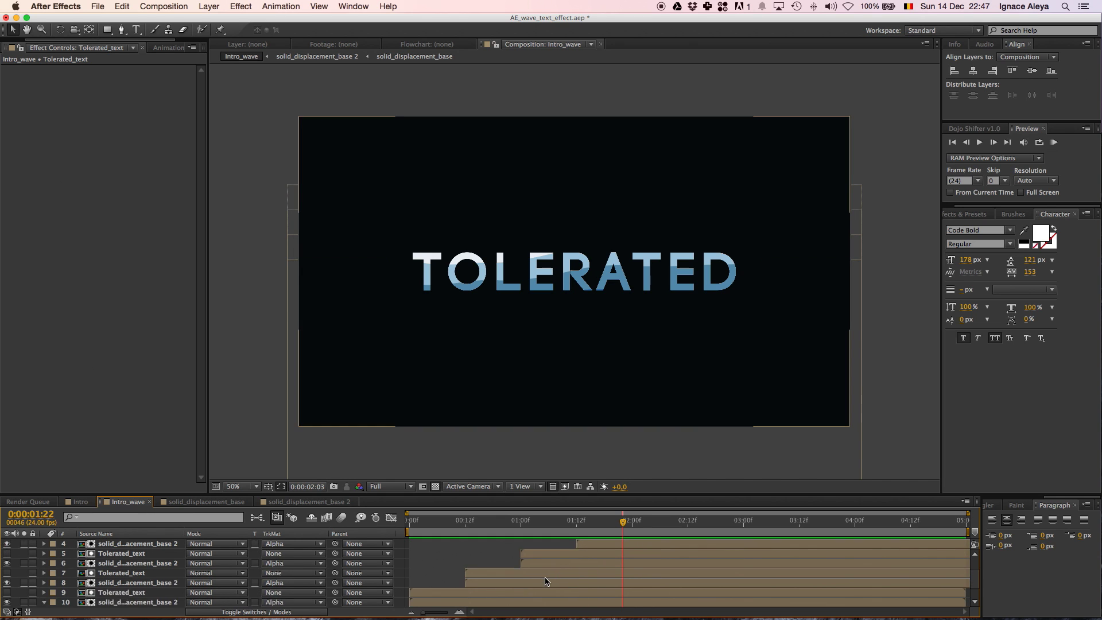
left_click(484, 565)
left_click(484, 575, "shift")
left_click_drag(474, 565, 451, 565)
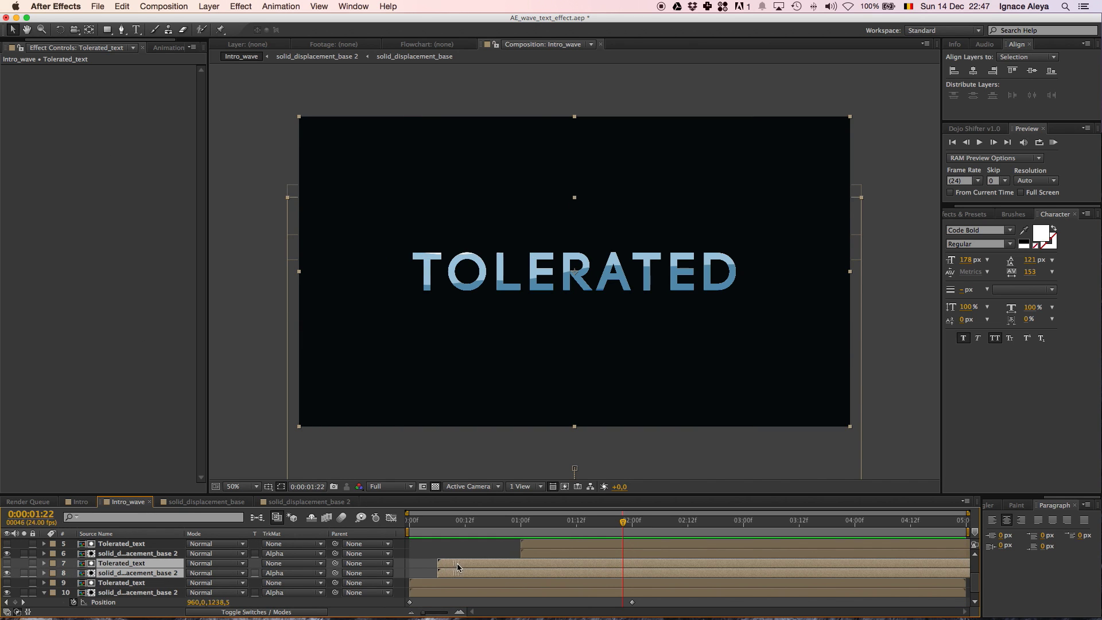
left_click(536, 555)
left_click(543, 545, "shift")
left_click_drag(544, 551, 499, 551)
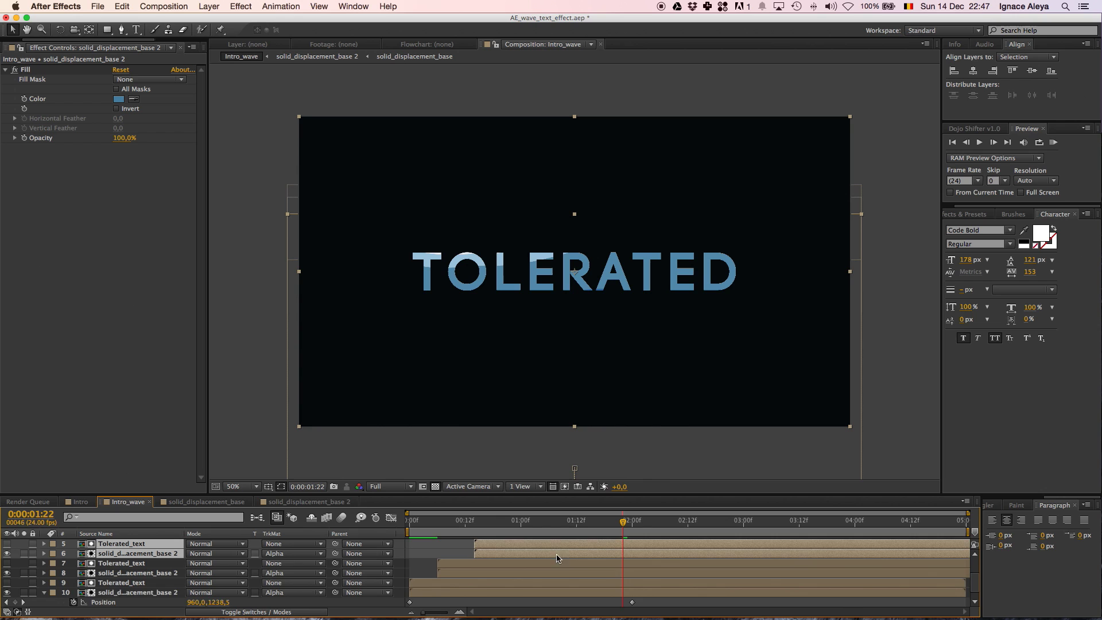
Step: Shift pairs 3–4 and 1–2 earlier so copies stagger about every 8 frames
scroll(568, 561, "up", 3)
left_click(587, 566)
left_click(597, 553, "shift")
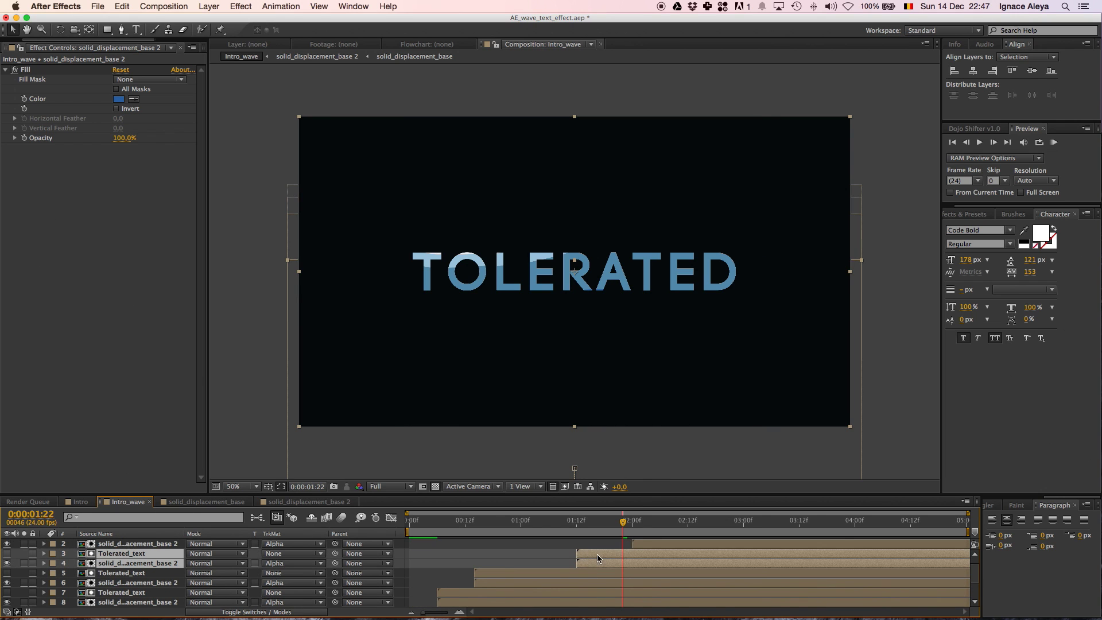
left_click_drag(597, 554, 532, 554)
left_click(649, 544)
scroll(652, 542, "up", 1)
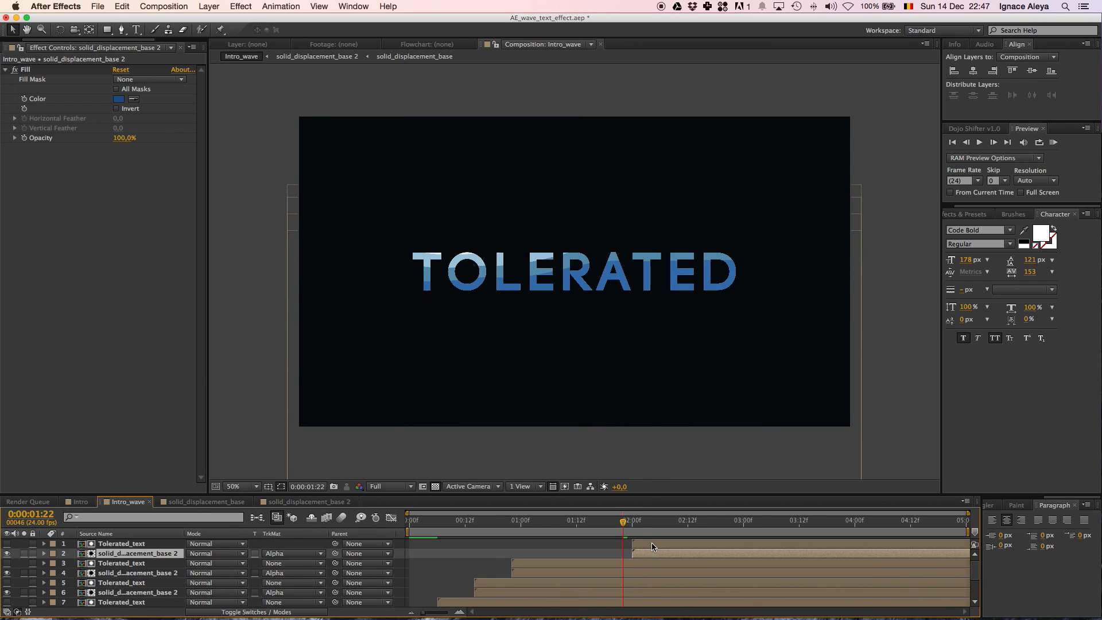
left_click(655, 543, "shift")
left_click_drag(659, 543, 584, 548)
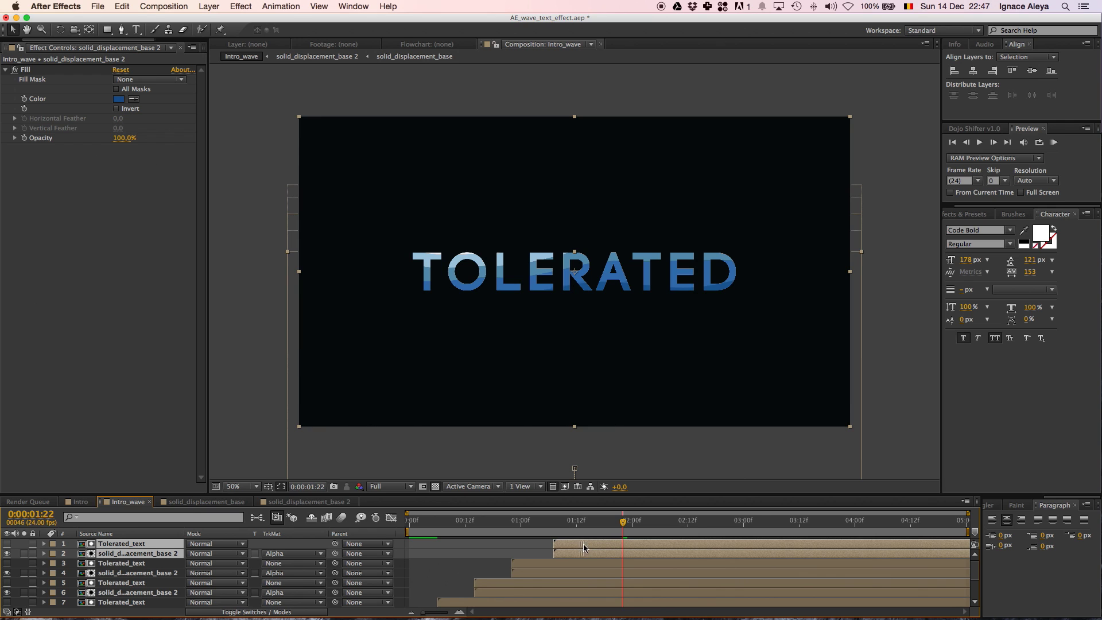
Step: Preview the retimed animation, then open layer 2's Fill colour picker
left_click(1054, 142)
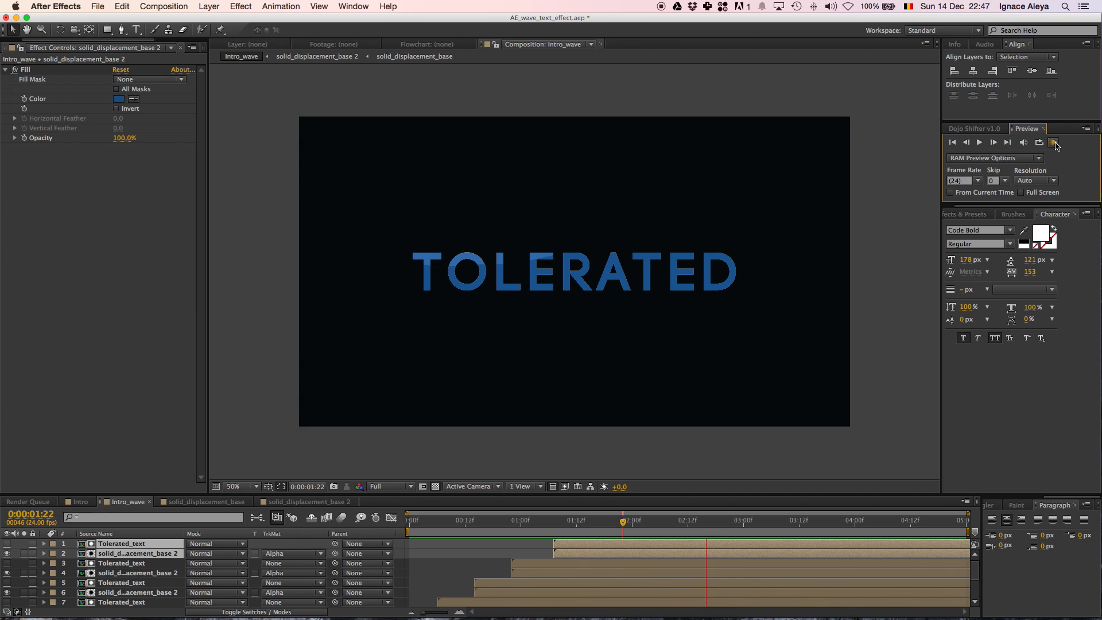
left_click(486, 553)
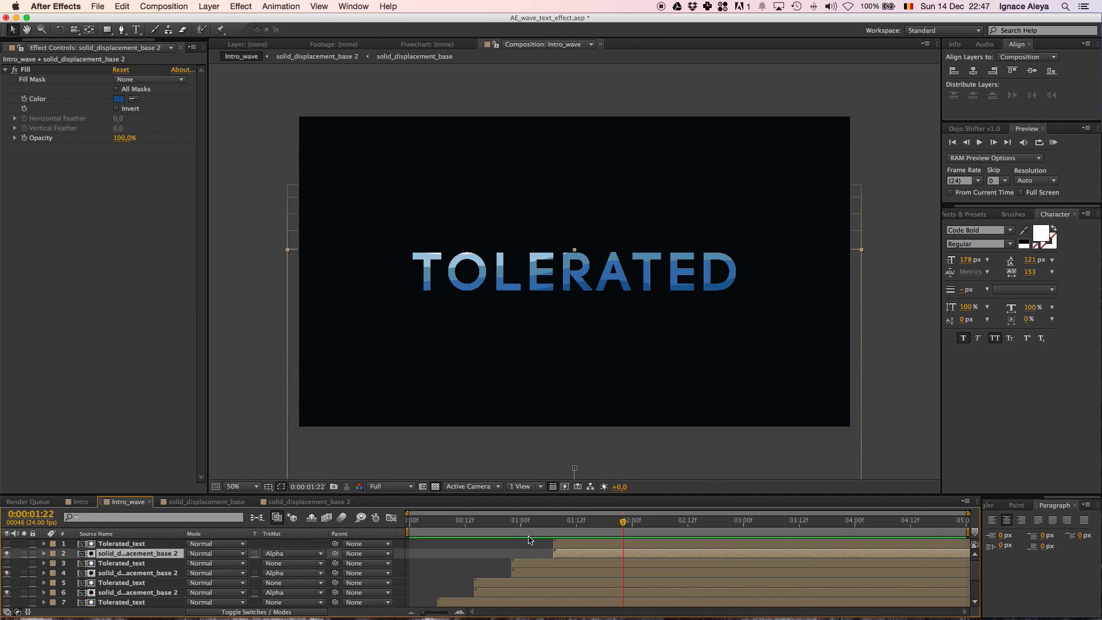
left_click(118, 99)
Step: Set the top matte's Fill colour to white FFFFFF and preview the animation
left_click(306, 164)
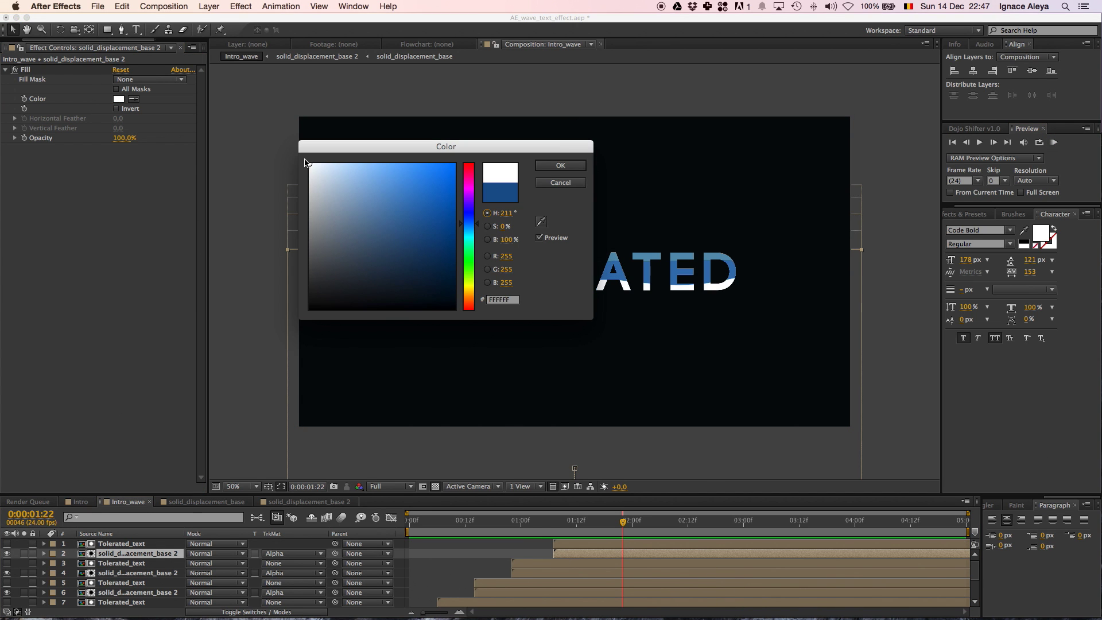
left_click(556, 166)
left_click(1054, 143)
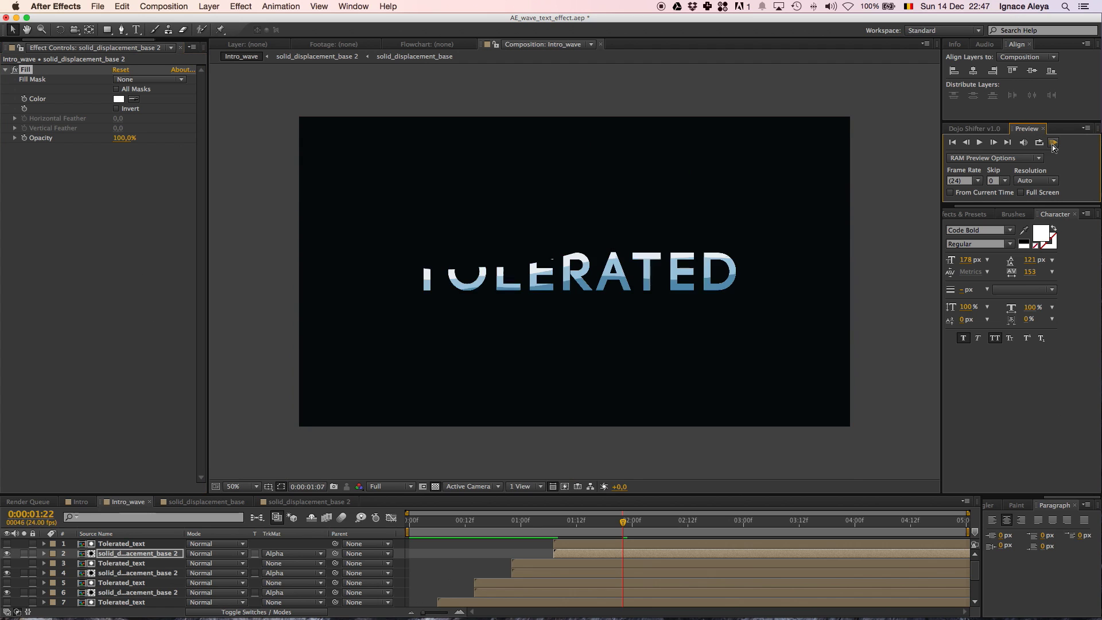